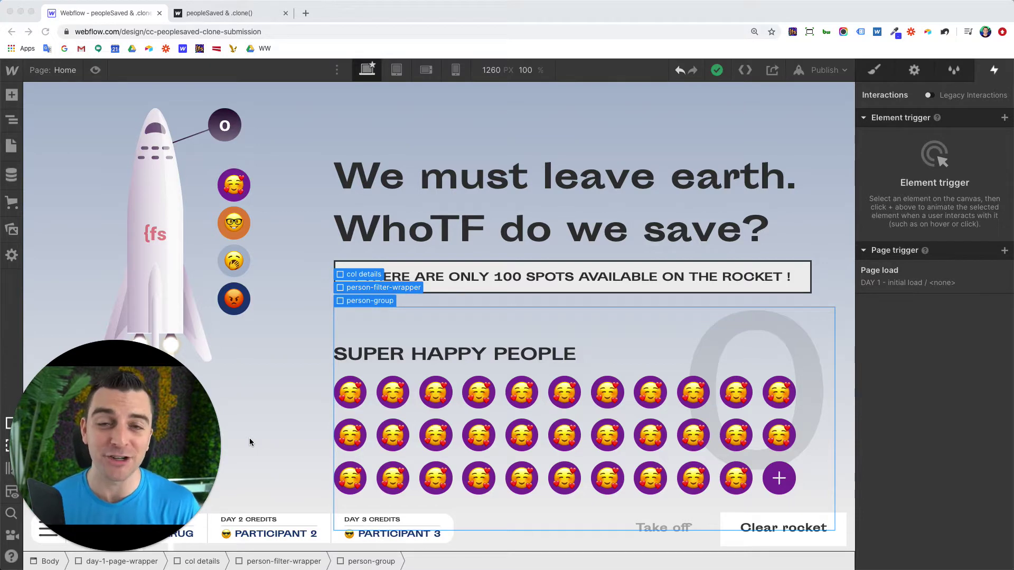
- Reload the published peopleSaved site so the rocket page shows with the counter at 0
{"action": "left_click", "coordinate": [262, 19]}
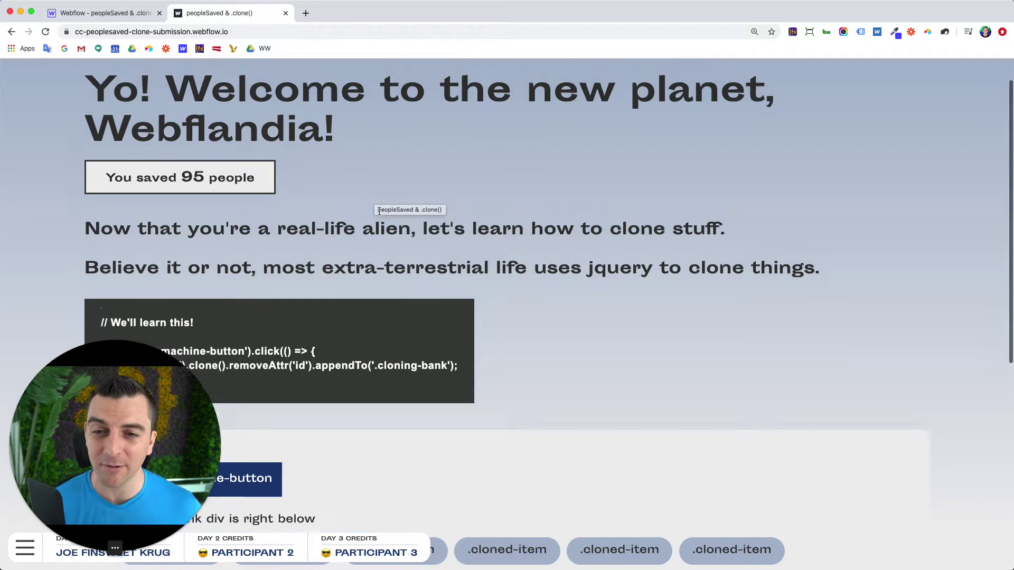
{"action": "scroll", "coordinate": [379, 211], "scroll_direction": "up", "scroll_amount": 2}
{"action": "left_click", "coordinate": [213, 33]}
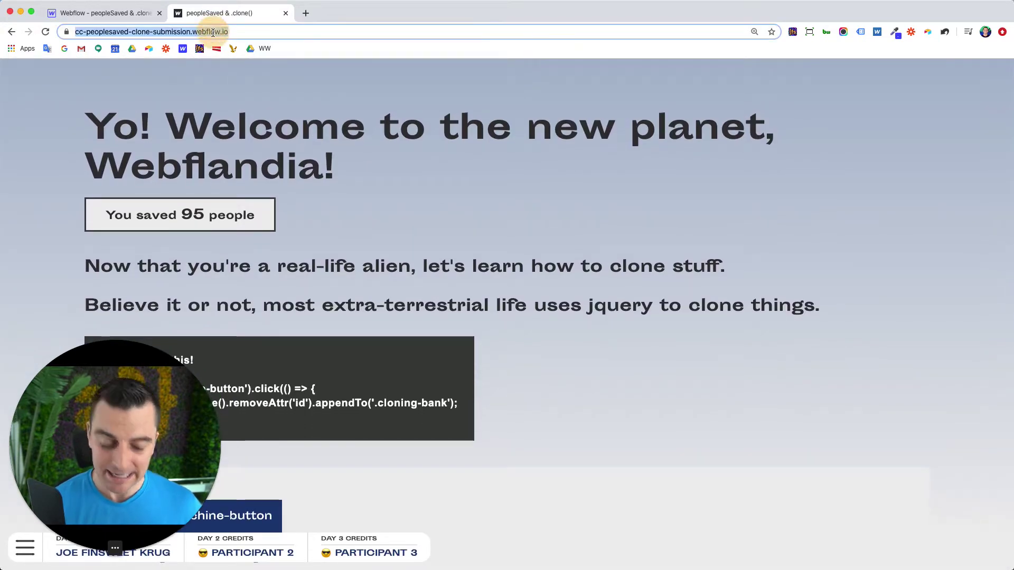
{"action": "key", "text": "Return"}
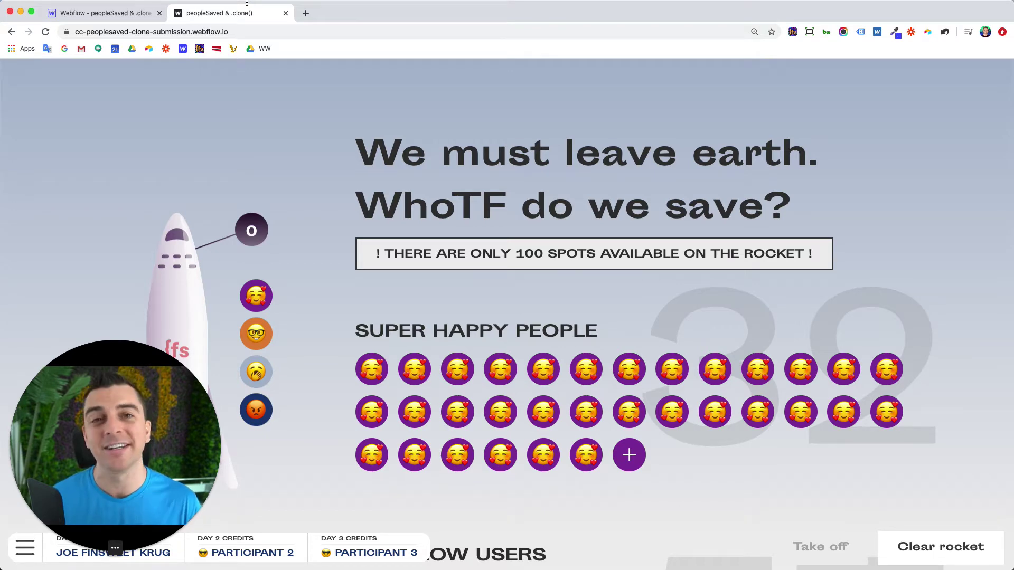
- On the live site, add Super Happy People, Webflow Users, WordPress Users and Terrible Evil People to the rocket
{"action": "scroll", "coordinate": [239, 188], "scroll_direction": "down", "scroll_amount": 3}
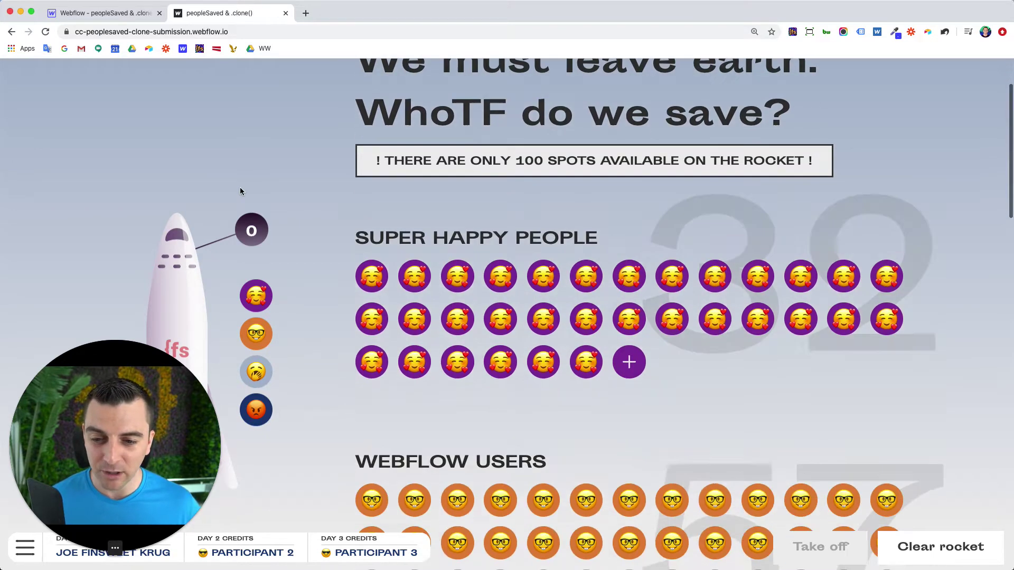
{"action": "left_click_drag", "start_coordinate": [131, 408], "coordinate": [429, 408]}
{"action": "left_click", "coordinate": [284, 289]}
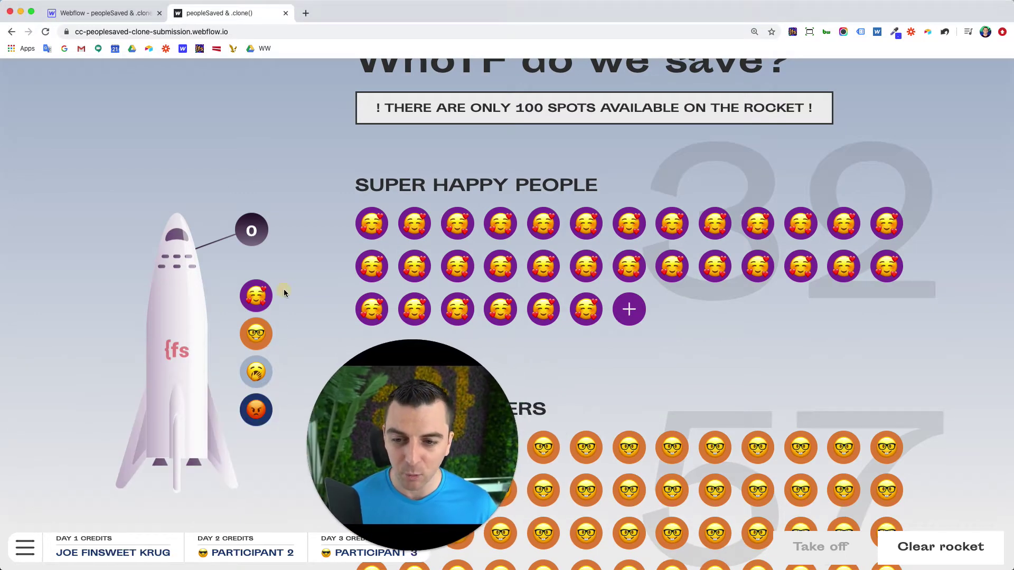
{"action": "scroll", "coordinate": [296, 312], "scroll_direction": "up", "scroll_amount": 2}
{"action": "left_click", "coordinate": [256, 296]}
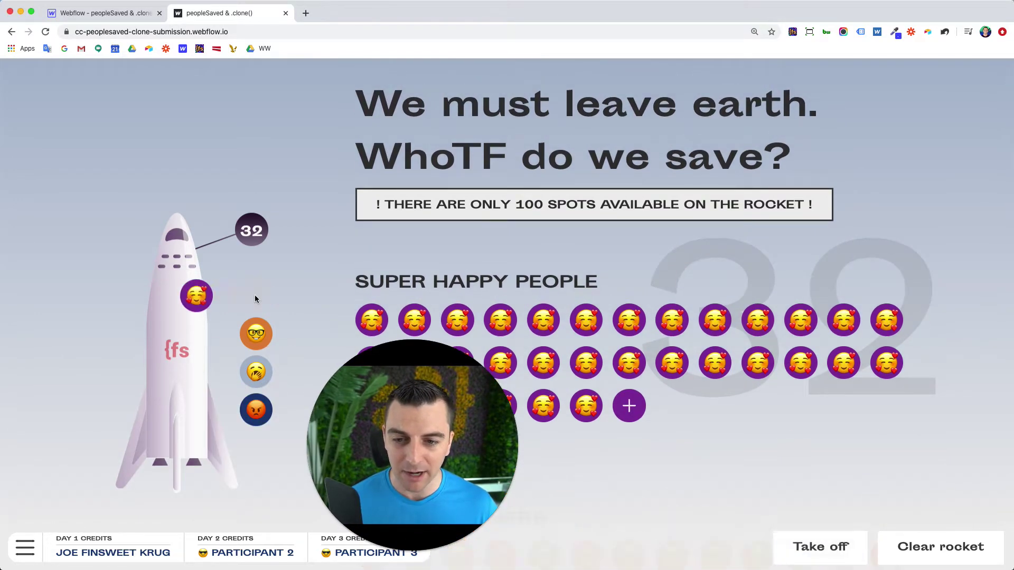
{"action": "scroll", "coordinate": [770, 364], "scroll_direction": "down", "scroll_amount": 2}
{"action": "scroll", "coordinate": [770, 364], "scroll_direction": "down", "scroll_amount": 2}
{"action": "scroll", "coordinate": [769, 356], "scroll_direction": "up", "scroll_amount": 2}
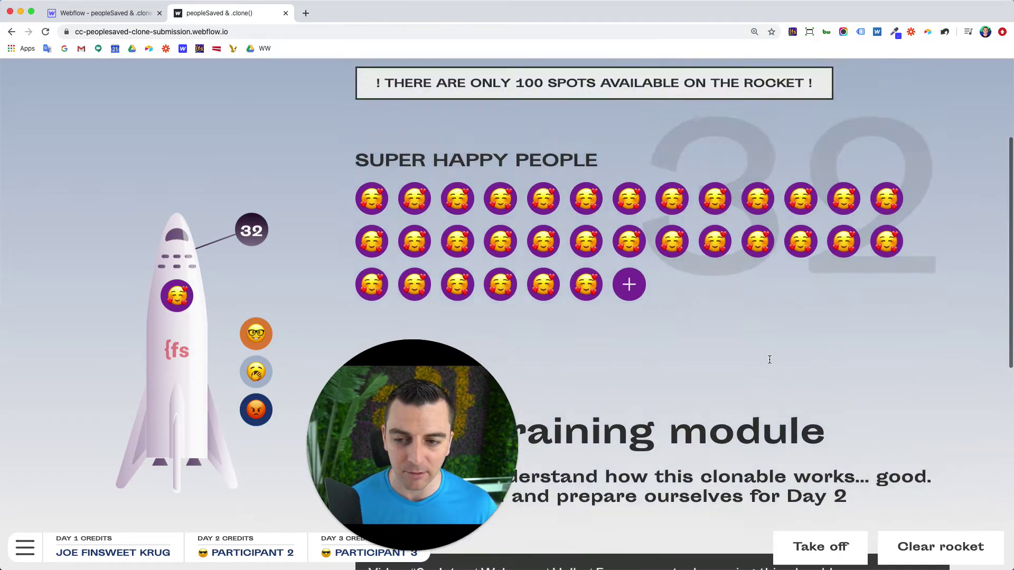
{"action": "left_click", "coordinate": [257, 333]}
{"action": "scroll", "coordinate": [509, 256], "scroll_direction": "down", "scroll_amount": 7}
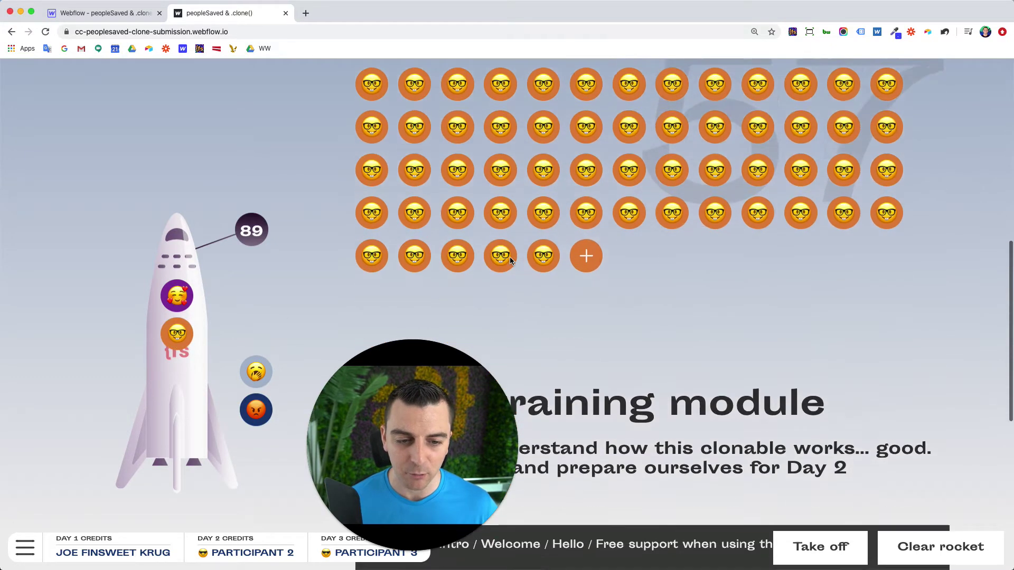
{"action": "left_click", "coordinate": [264, 375]}
{"action": "scroll", "coordinate": [620, 256], "scroll_direction": "down", "scroll_amount": 5}
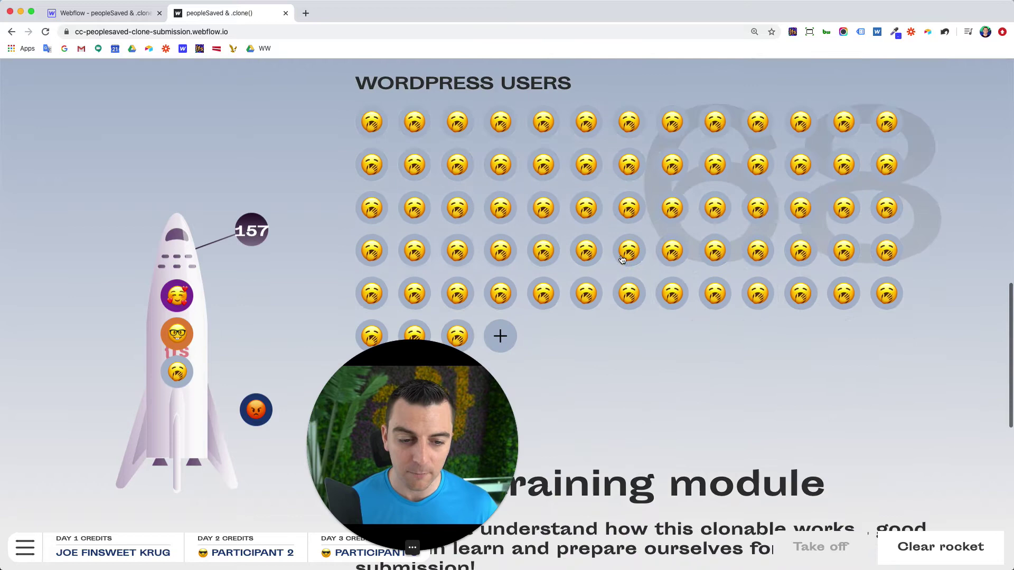
{"action": "left_click", "coordinate": [256, 409]}
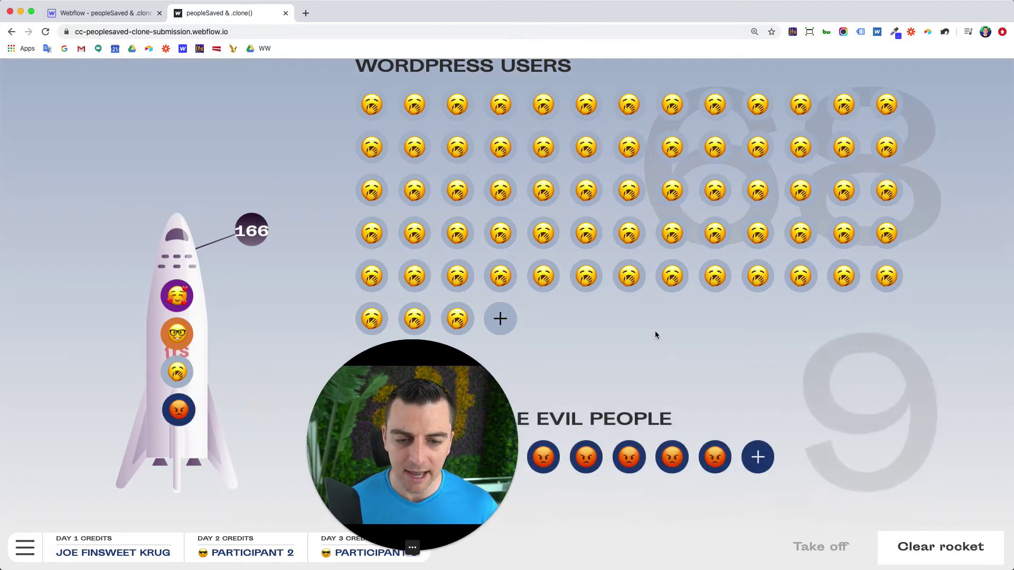
{"action": "scroll", "coordinate": [655, 331], "scroll_direction": "down", "scroll_amount": 5}
- Remove the WordPress and Webflow users, then toggle Super Happy People out and back in twice
{"action": "left_click", "coordinate": [180, 369]}
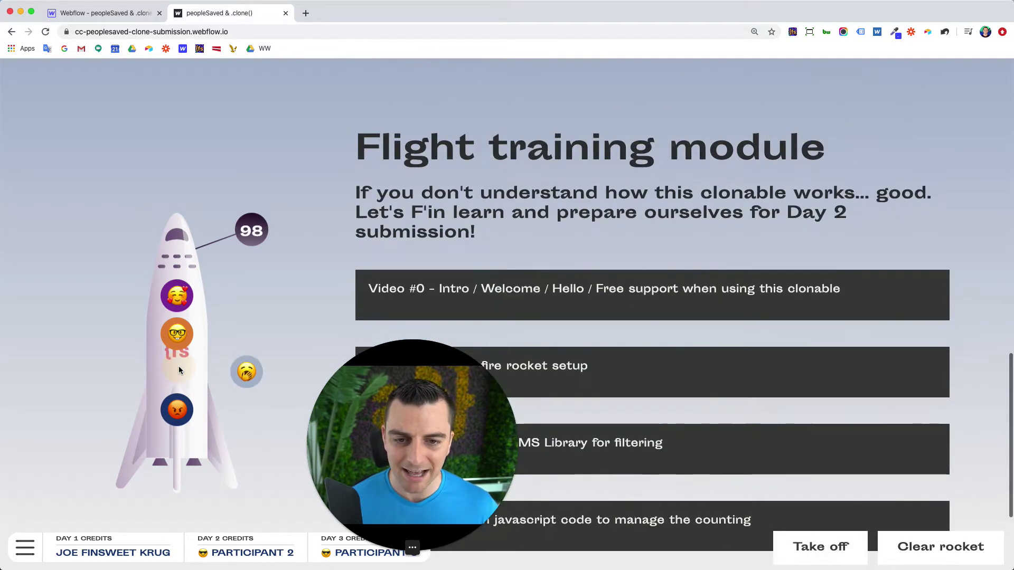
{"action": "scroll", "coordinate": [316, 283], "scroll_direction": "up", "scroll_amount": 3}
{"action": "left_click", "coordinate": [177, 333]}
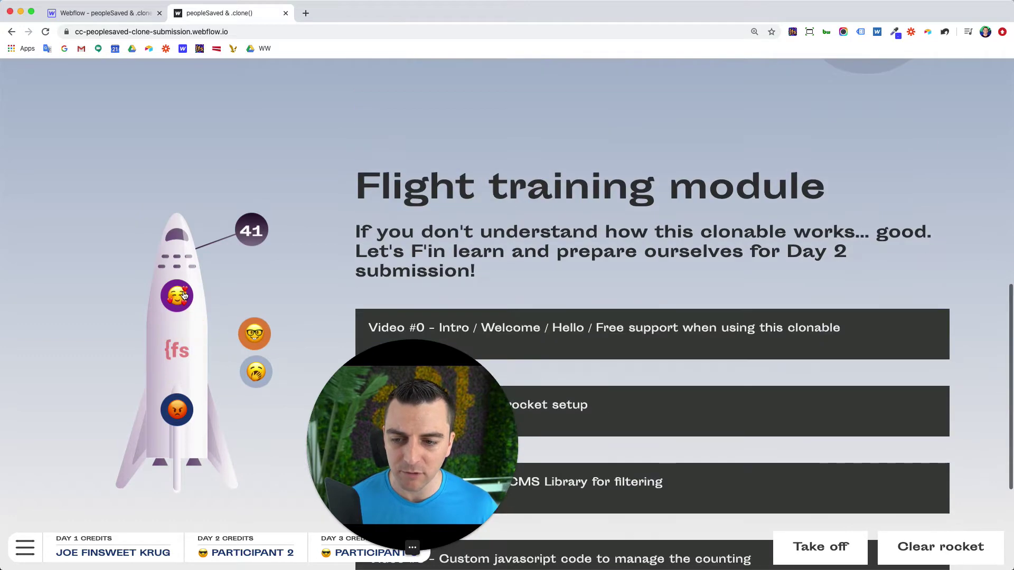
{"action": "left_click", "coordinate": [178, 295]}
{"action": "left_click", "coordinate": [248, 296]}
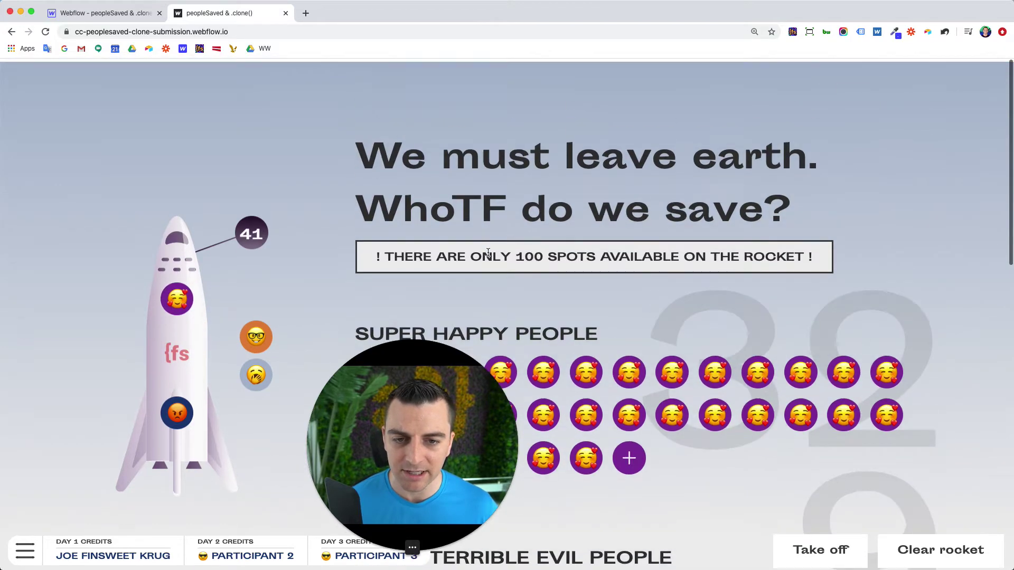
{"action": "left_click", "coordinate": [179, 297]}
{"action": "left_click", "coordinate": [255, 301]}
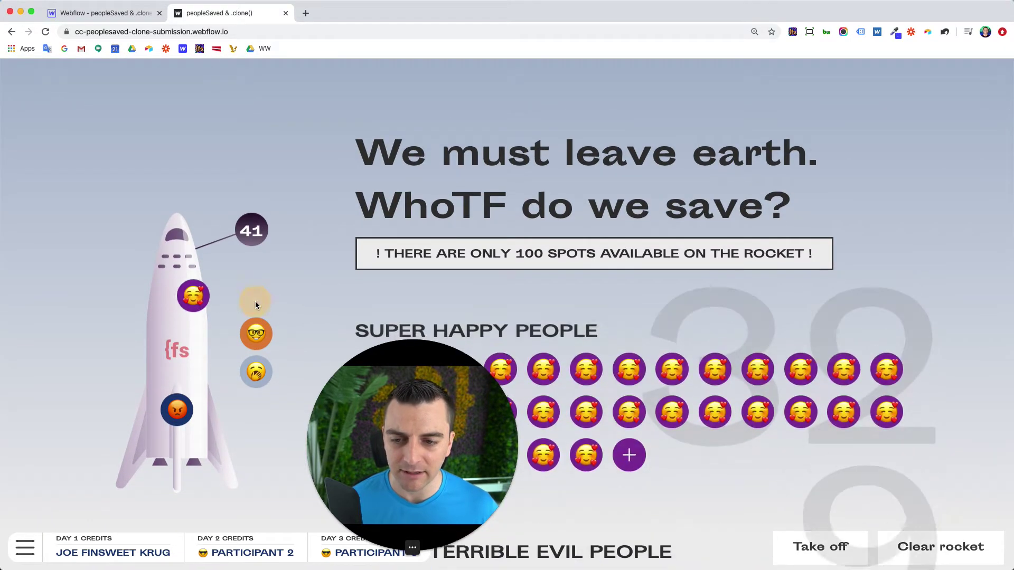
- Re-add the Webflow and WordPress users, then remove every group until the rocket is back at 0
{"action": "left_click", "coordinate": [256, 333]}
{"action": "left_click", "coordinate": [256, 373]}
{"action": "left_click", "coordinate": [177, 372]}
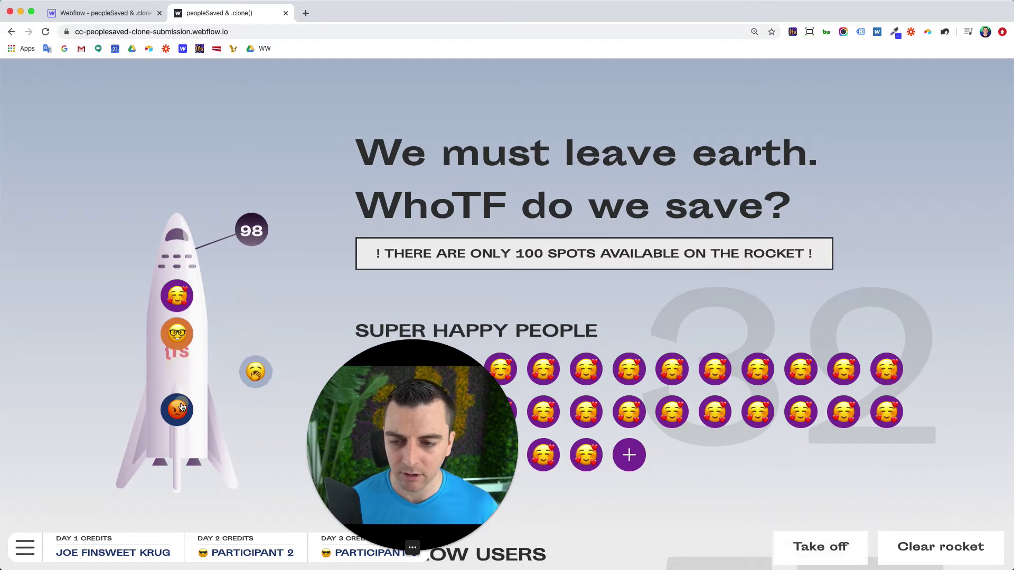
{"action": "left_click", "coordinate": [177, 410]}
{"action": "left_click", "coordinate": [177, 333]}
{"action": "left_click", "coordinate": [177, 314]}
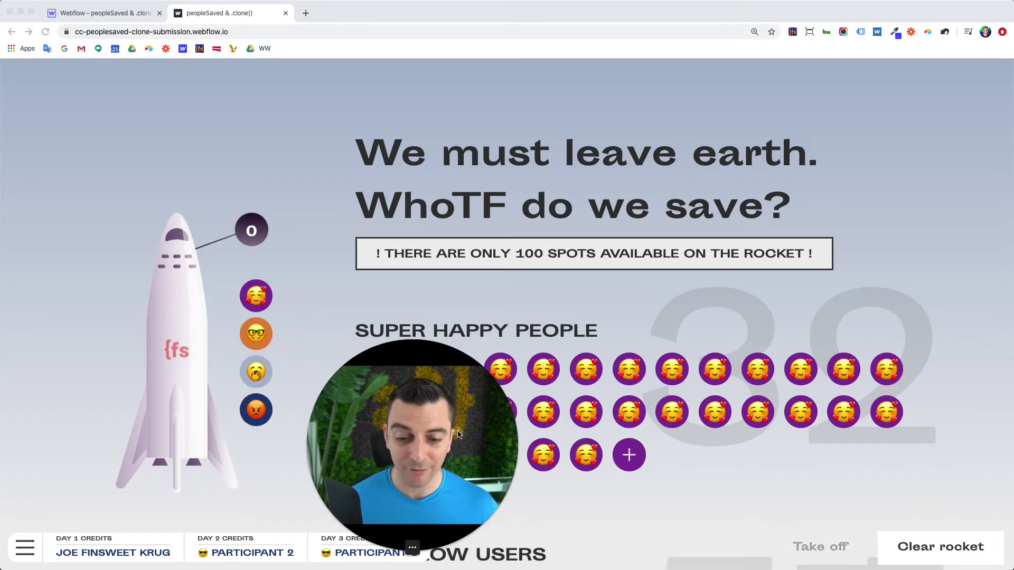
- In the Designer, select the rev-ctrl-pnt-list emoji filter list and show its style settings
{"action": "left_click", "coordinate": [108, 13]}
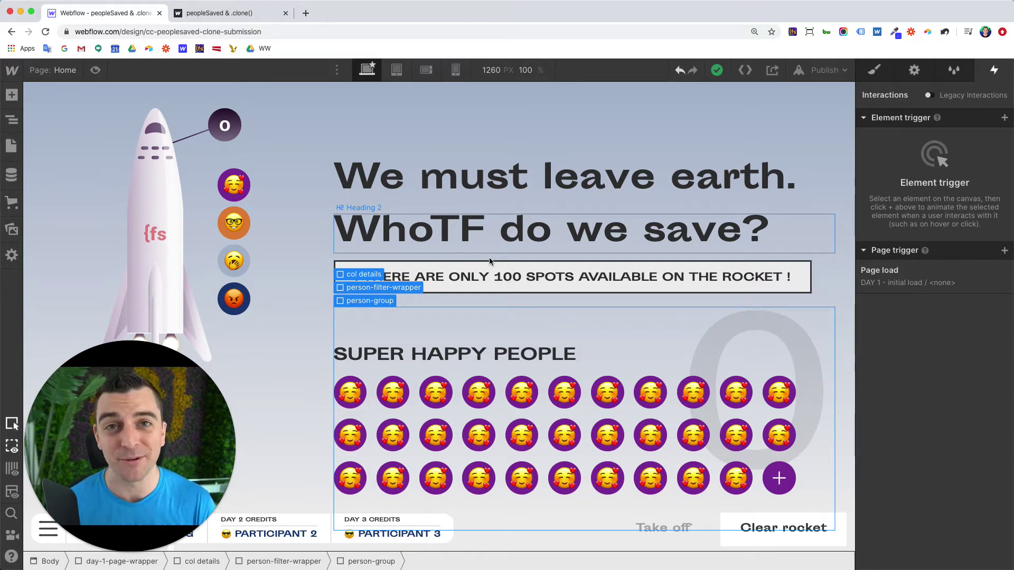
{"action": "left_click", "coordinate": [317, 206]}
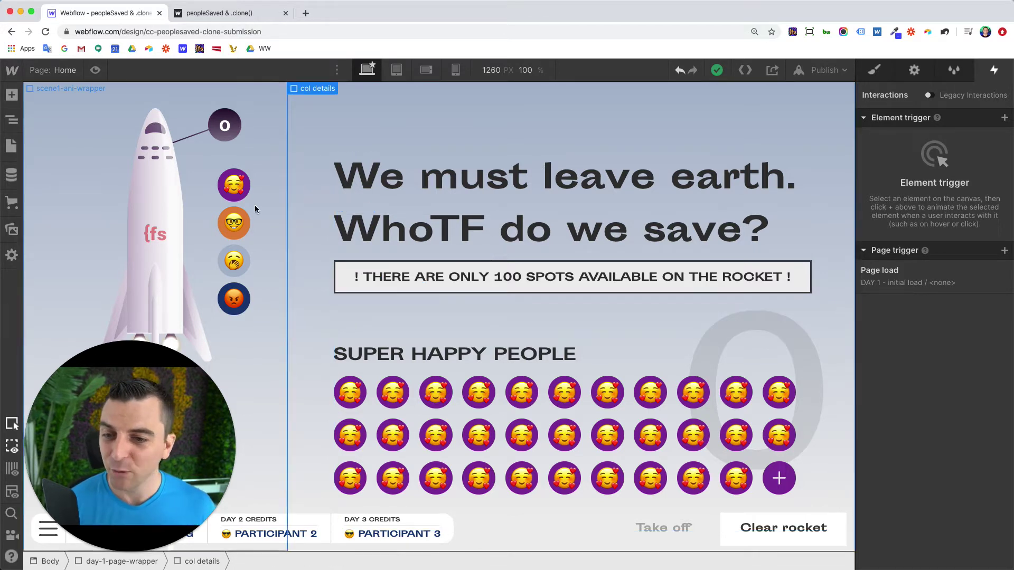
{"action": "left_click", "coordinate": [245, 202]}
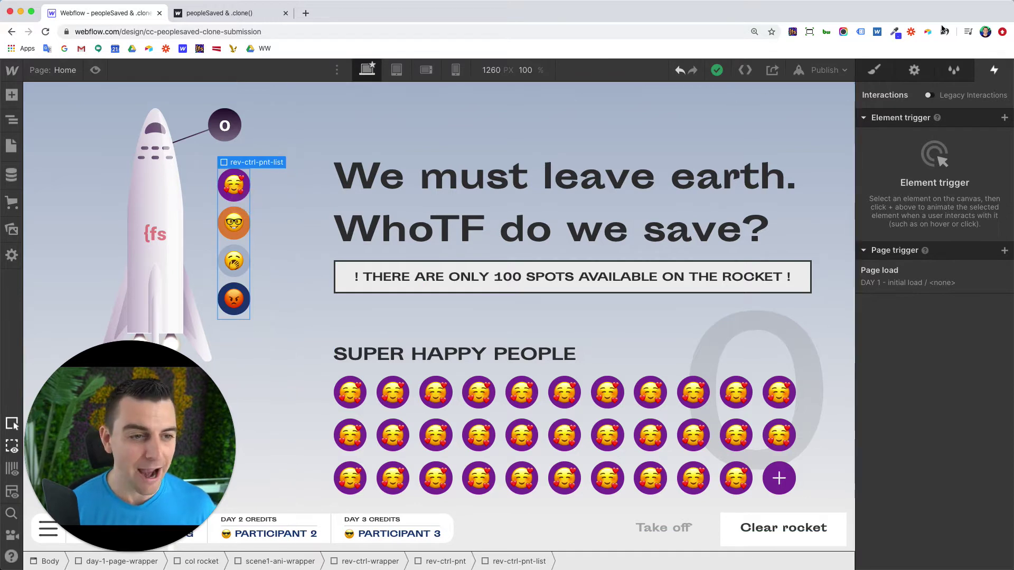
{"action": "left_click", "coordinate": [874, 70]}
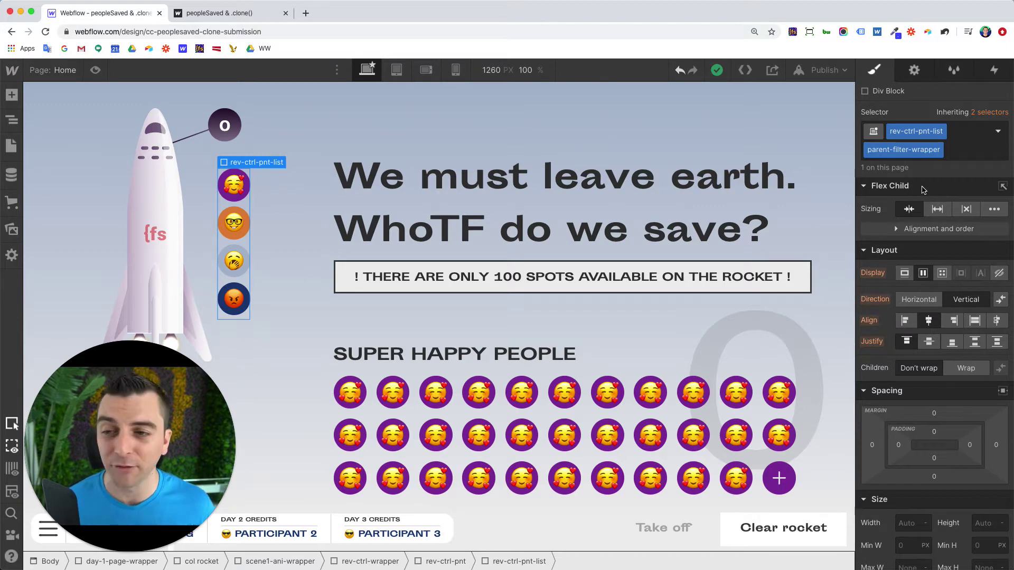
- Step through the rev-ctrl-pnt-list-item buttons in the Navigator, then select the first emoji filter button
{"action": "left_click", "coordinate": [11, 127]}
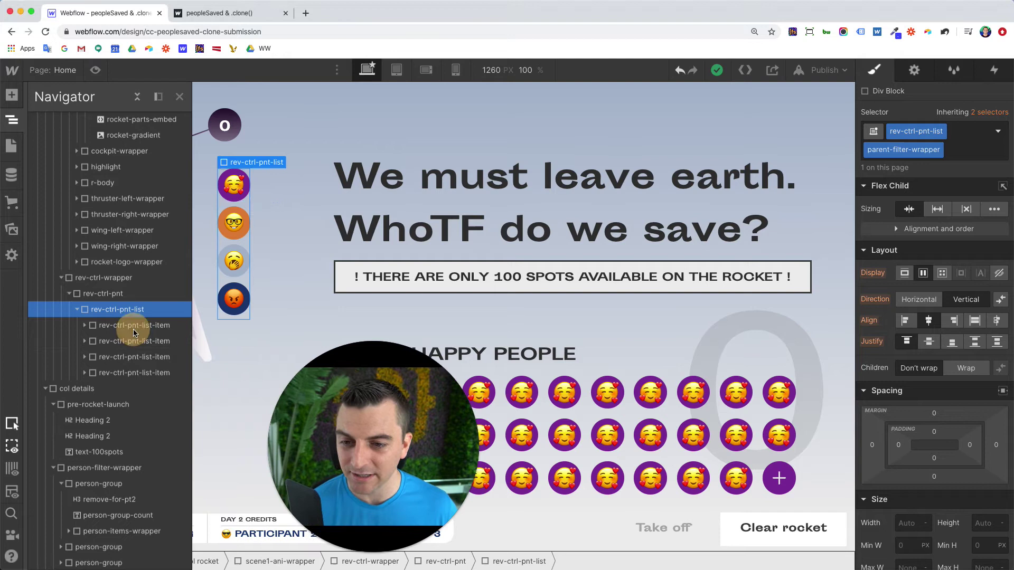
{"action": "left_click", "coordinate": [139, 327]}
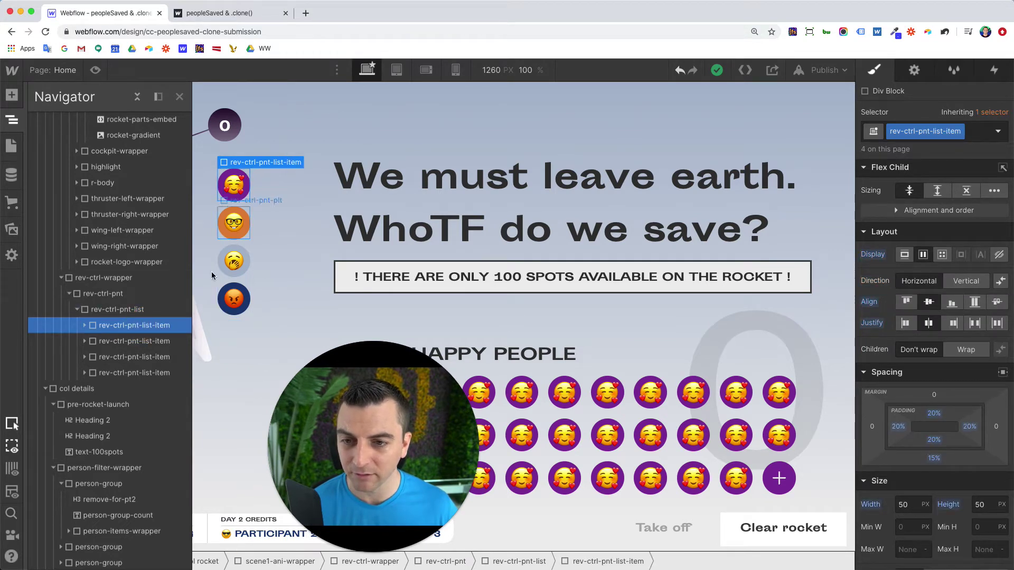
{"action": "left_click", "coordinate": [143, 341]}
{"action": "key", "text": "Down"}
{"action": "key", "text": "Down"}
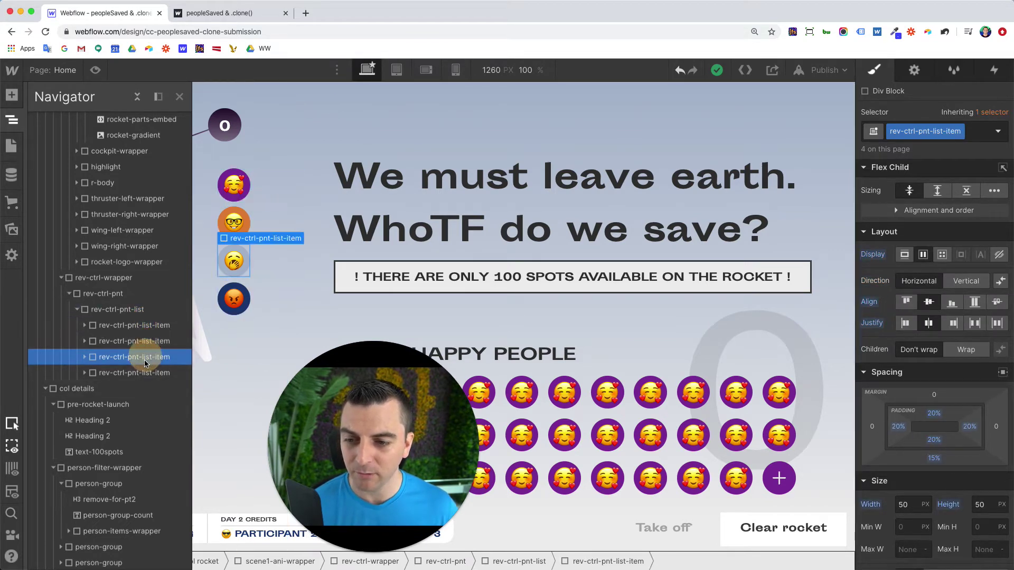
{"action": "key", "text": "Up"}
{"action": "key", "text": "Up"}
{"action": "key", "text": "Up"}
{"action": "key", "text": "Up"}
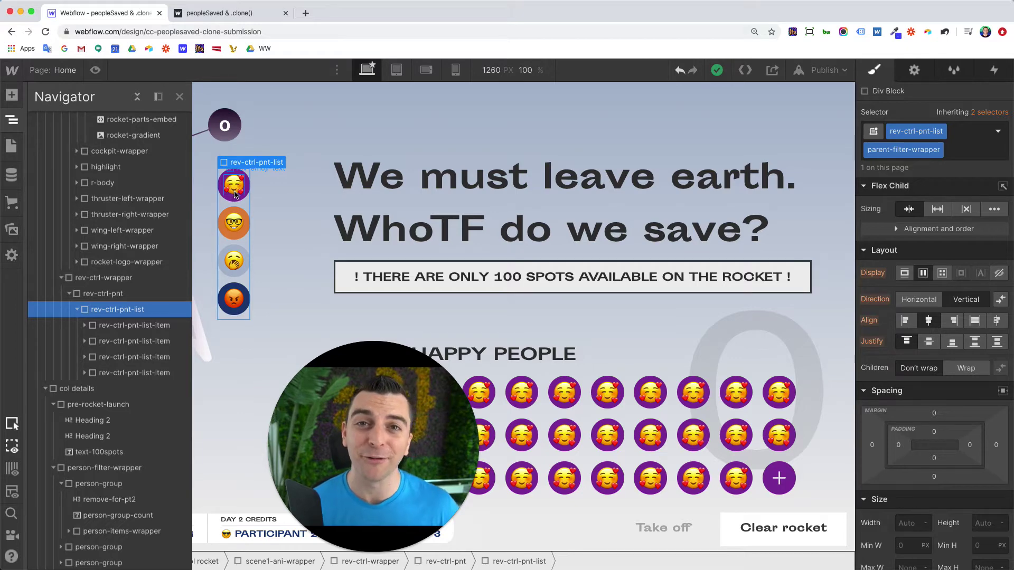
{"action": "left_click", "coordinate": [235, 195]}
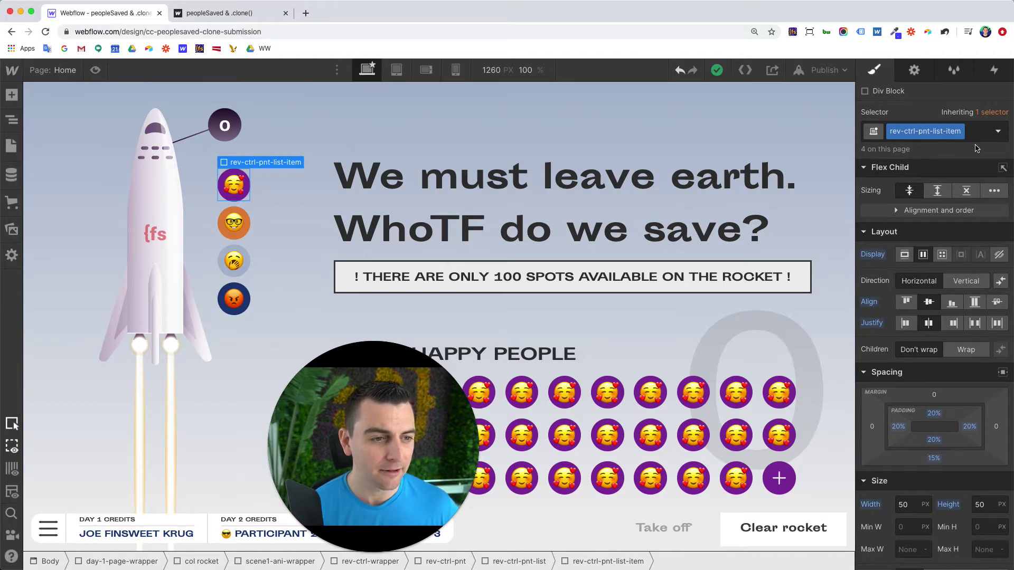
{"action": "left_click", "coordinate": [914, 71]}
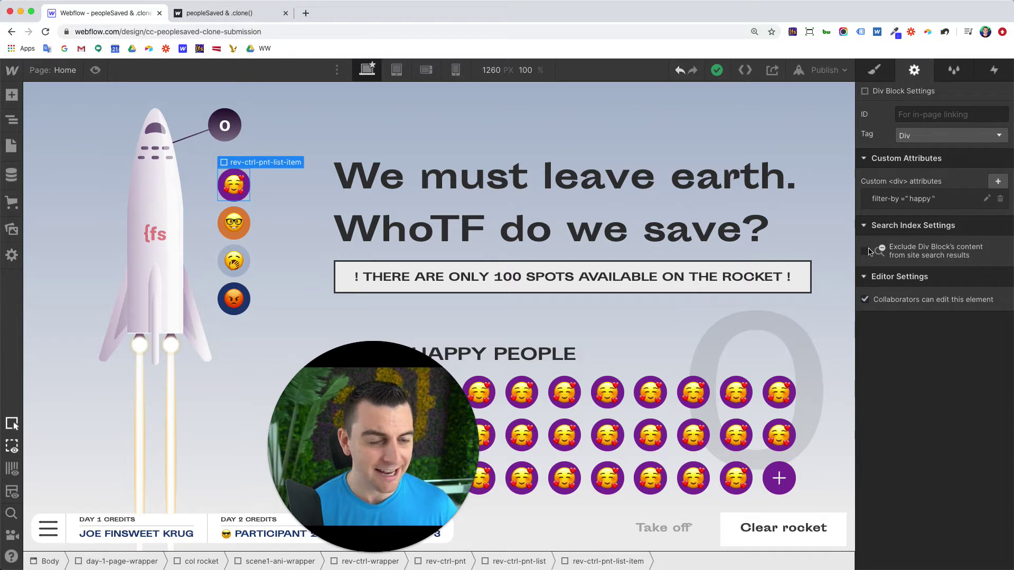
{"action": "left_click", "coordinate": [891, 201]}
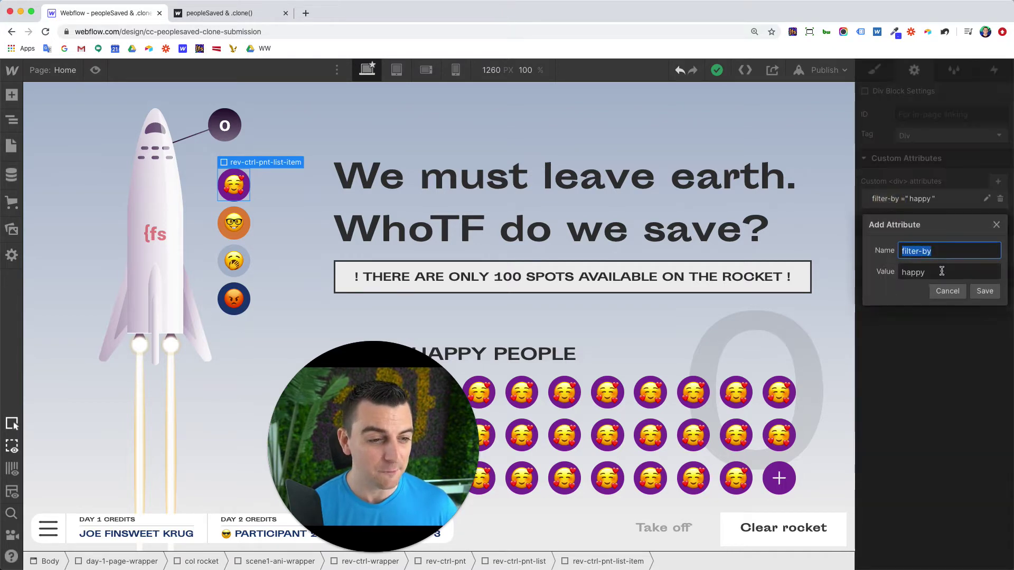
{"action": "left_click", "coordinate": [946, 292]}
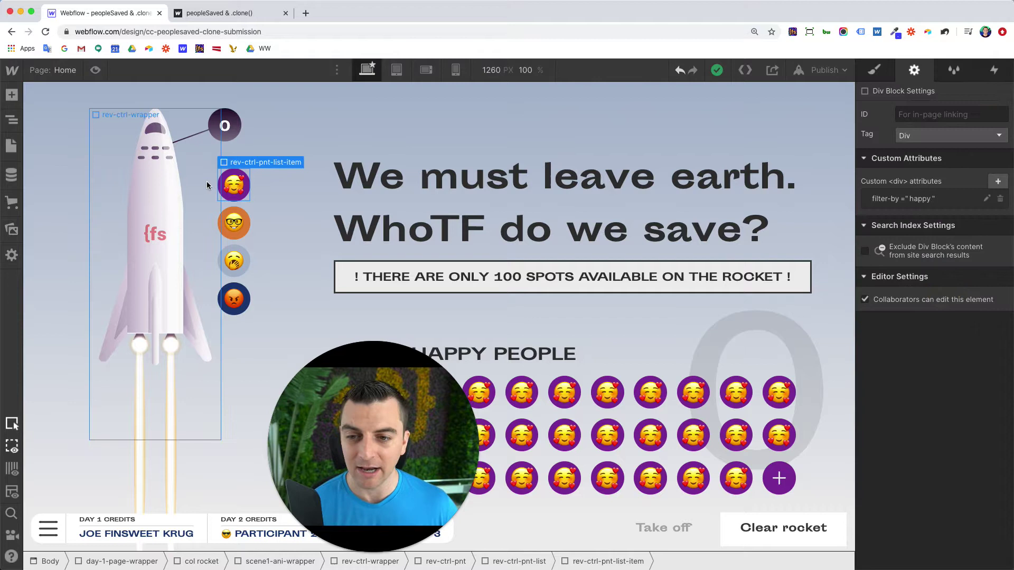
{"action": "left_click", "coordinate": [234, 222]}
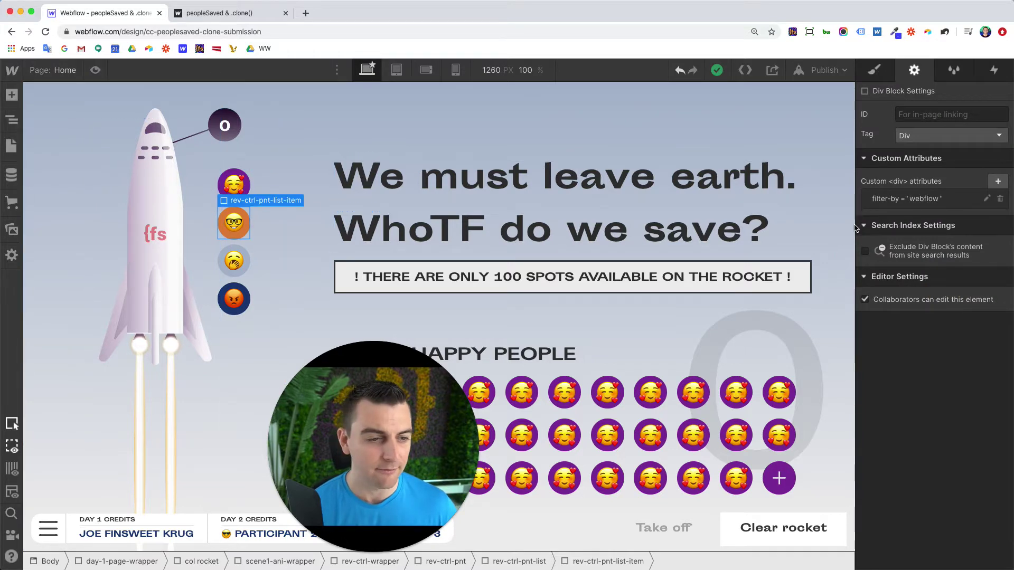
{"action": "key", "text": "Down"}
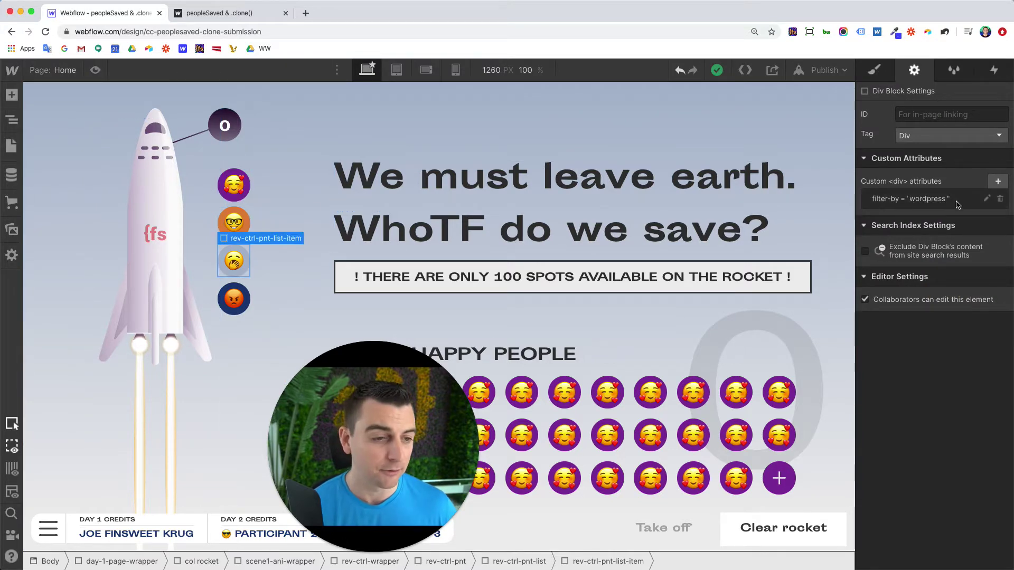
{"action": "key", "text": "Down"}
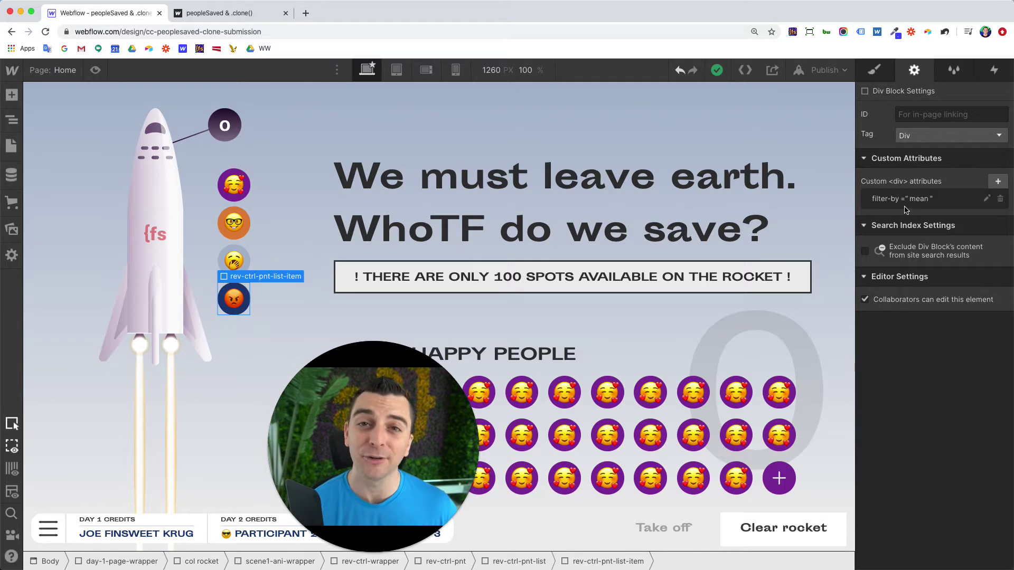
{"action": "key", "text": "Up"}
{"action": "key", "text": "Up"}
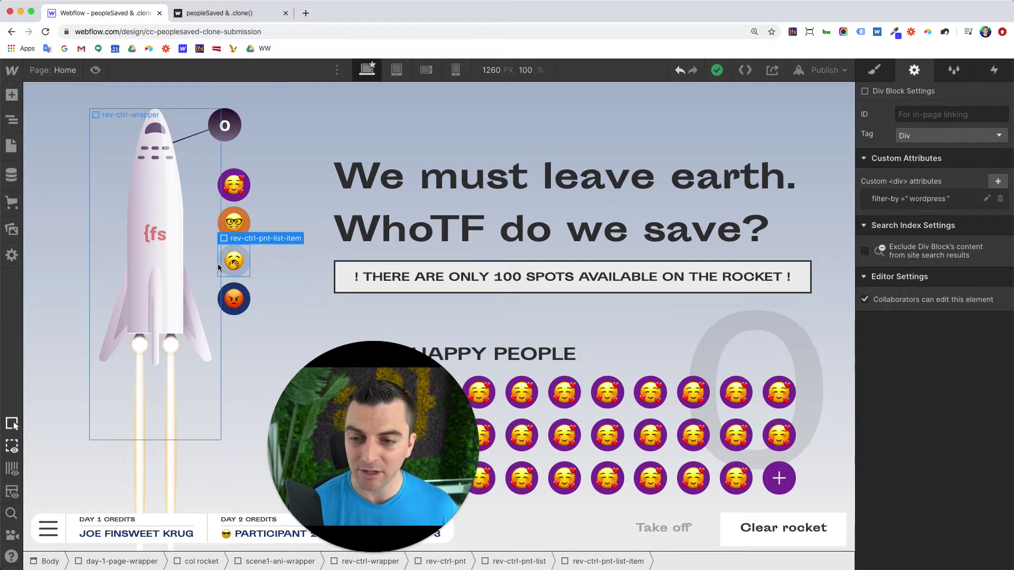
{"action": "left_click", "coordinate": [246, 186]}
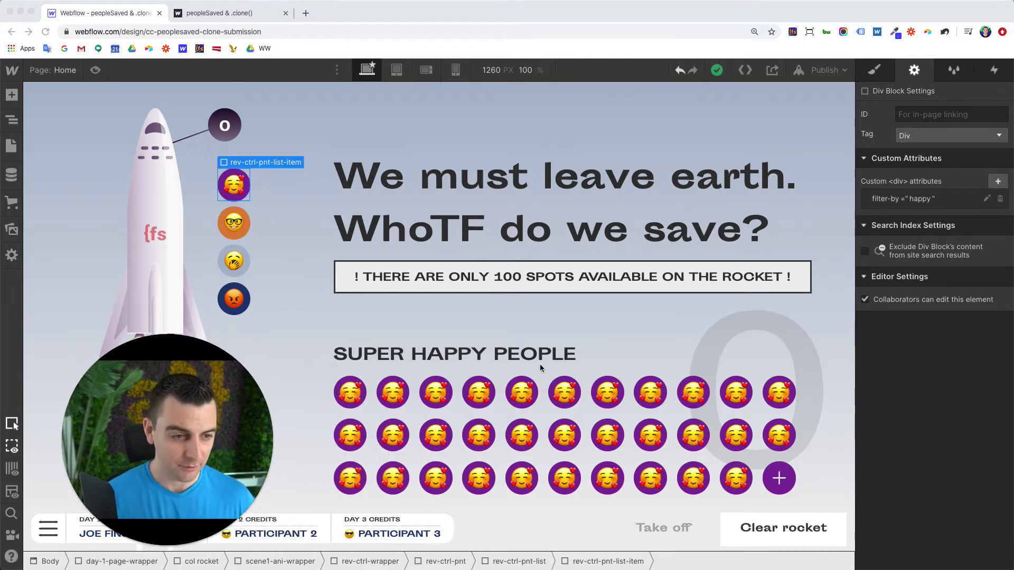
- Scroll through the Super Happy People, Webflow Users, WordPress Users and Mean Terrible Evil People sections
{"action": "scroll", "coordinate": [540, 368], "scroll_direction": "down", "scroll_amount": 3}
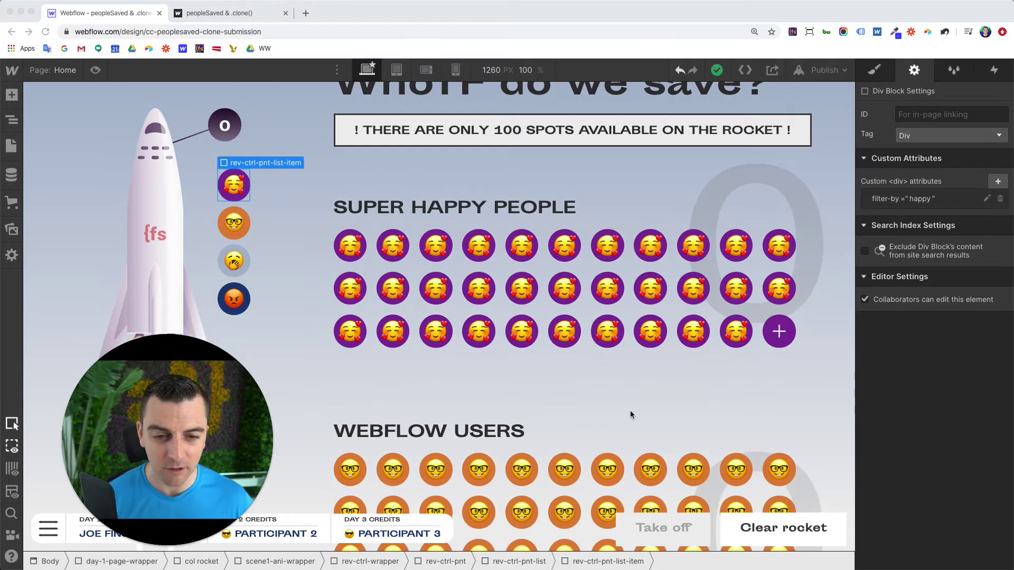
{"action": "scroll", "coordinate": [653, 378], "scroll_direction": "down", "scroll_amount": 5}
{"action": "scroll", "coordinate": [674, 220], "scroll_direction": "down", "scroll_amount": 6}
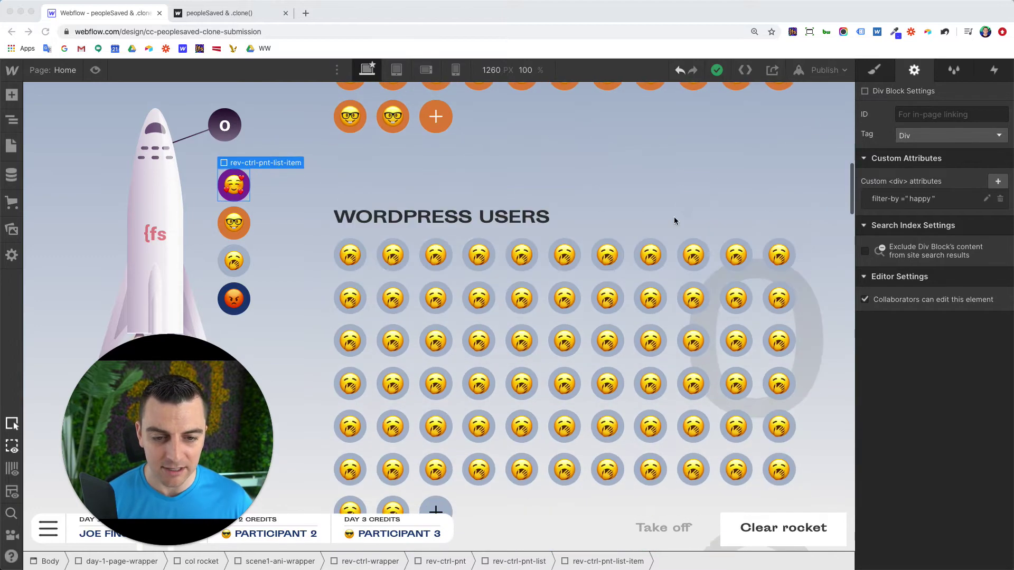
{"action": "scroll", "coordinate": [508, 421], "scroll_direction": "up", "scroll_amount": 15}
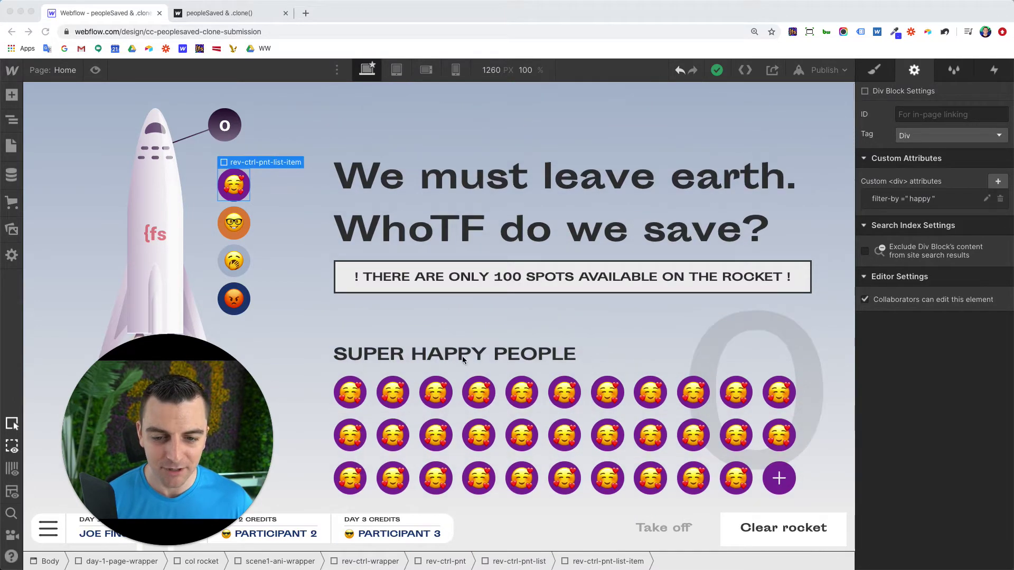
{"action": "scroll", "coordinate": [444, 361], "scroll_direction": "down", "scroll_amount": 8}
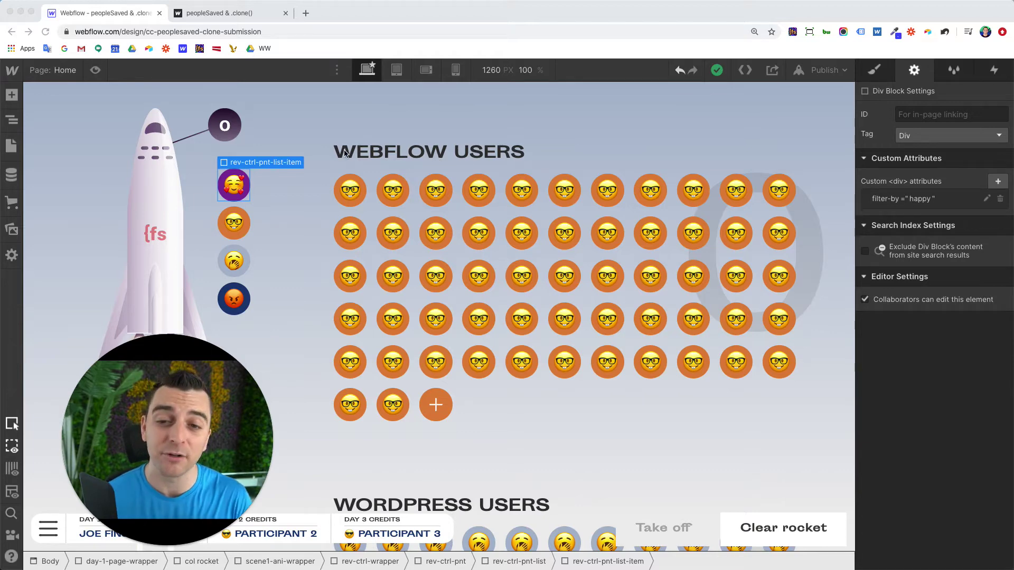
{"action": "scroll", "coordinate": [344, 153], "scroll_direction": "down", "scroll_amount": 12}
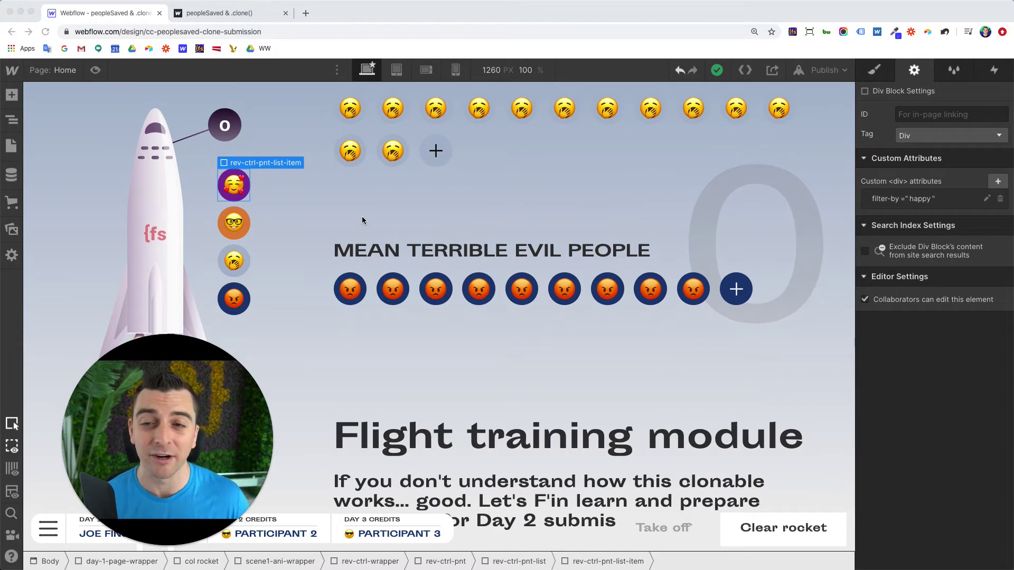
- On the live site, load the 32 Super Happy People into the rocket, remove them, then re-add them
{"action": "left_click", "coordinate": [224, 11]}
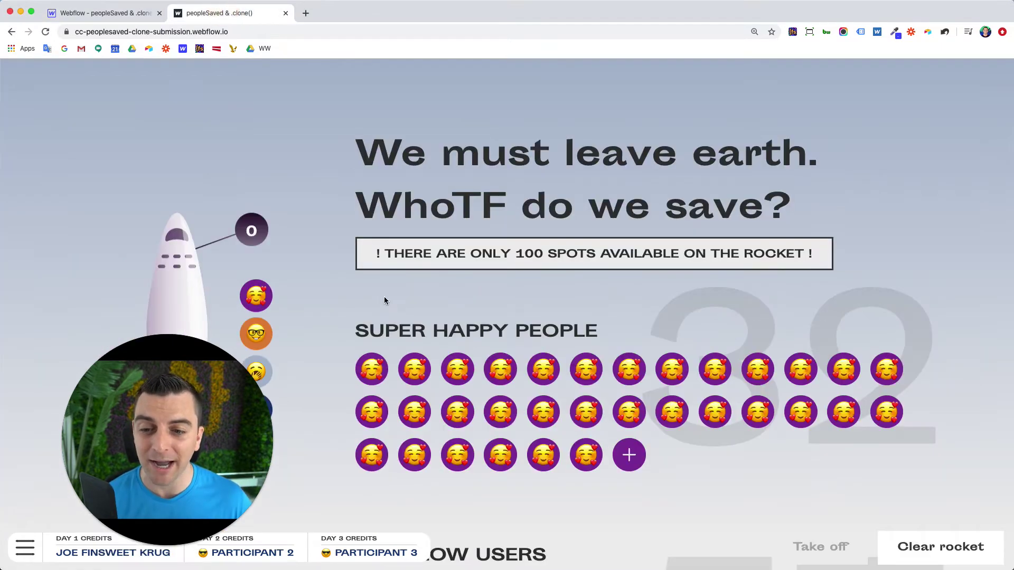
{"action": "left_click", "coordinate": [254, 301]}
{"action": "left_click", "coordinate": [181, 303]}
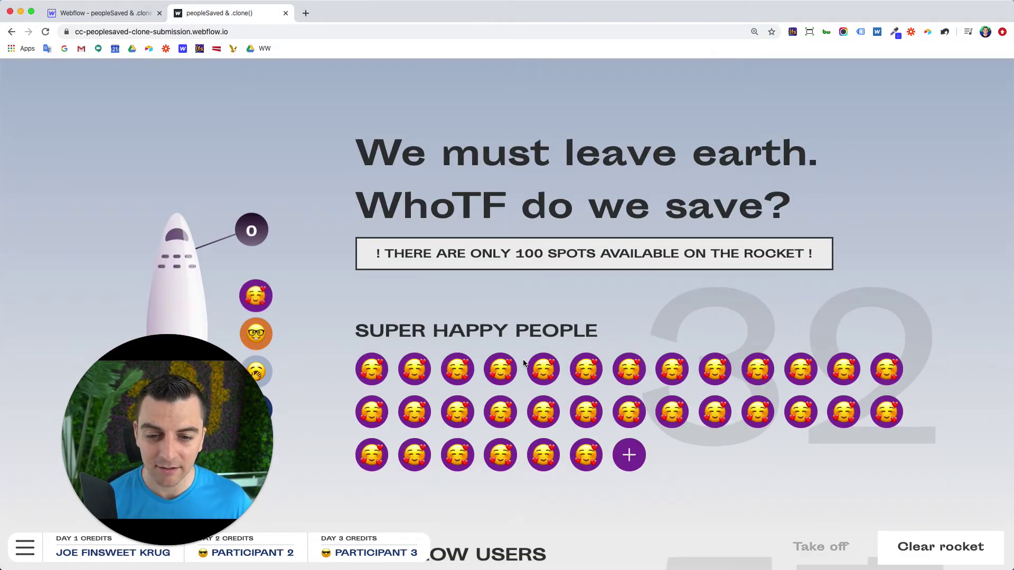
{"action": "scroll", "coordinate": [523, 360], "scroll_direction": "down", "scroll_amount": 4}
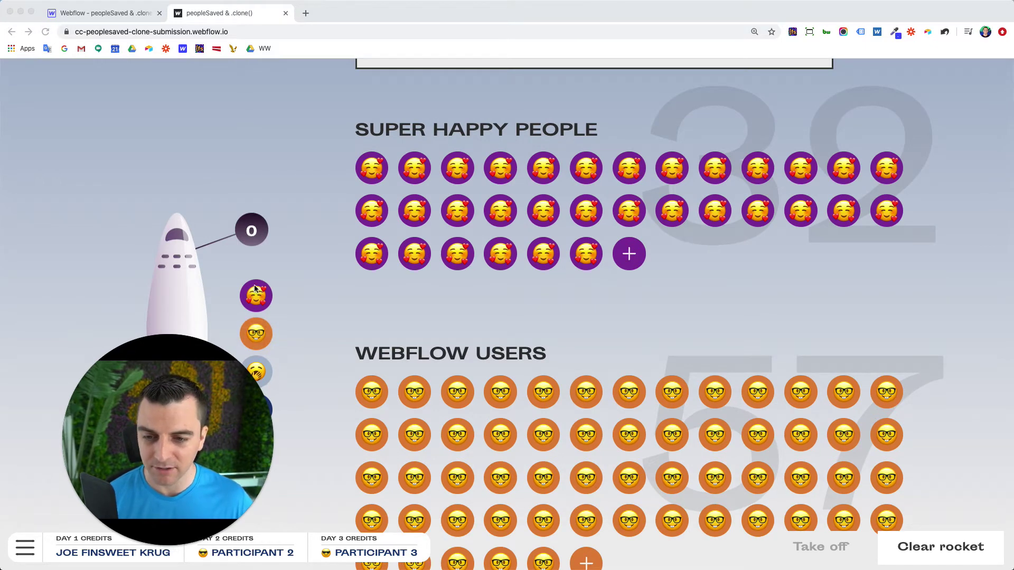
{"action": "left_click", "coordinate": [252, 308]}
{"action": "left_click", "coordinate": [252, 306]}
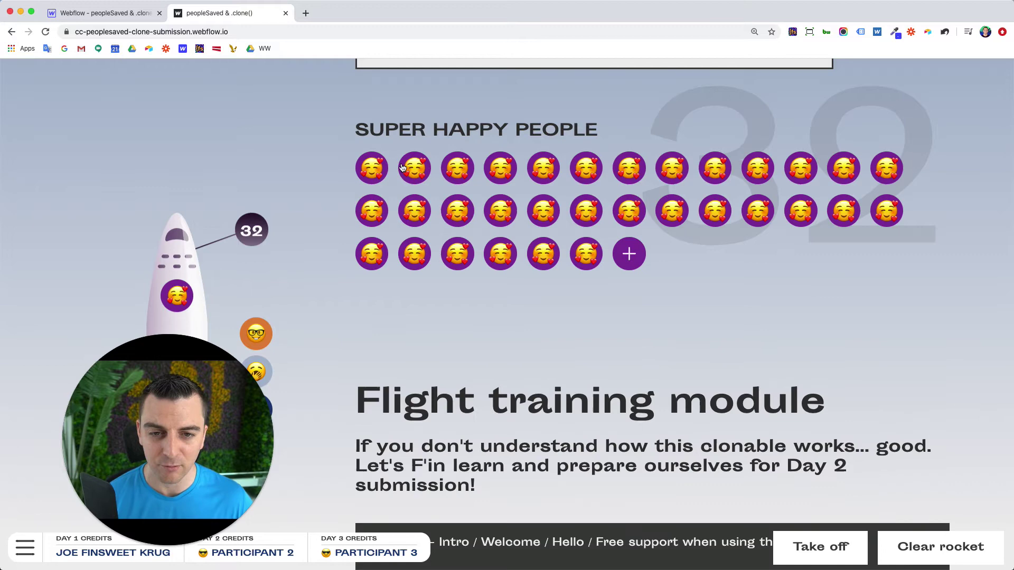
{"action": "left_click", "coordinate": [101, 13]}
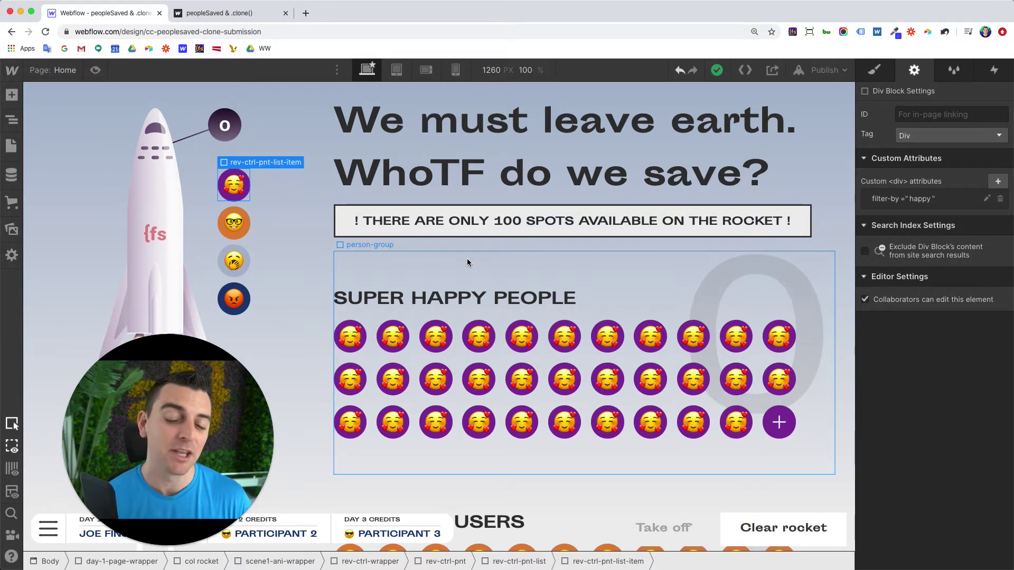
- Select the Super Happy People group's parent person-filter-wrapper and view its style settings
{"action": "left_click", "coordinate": [467, 263]}
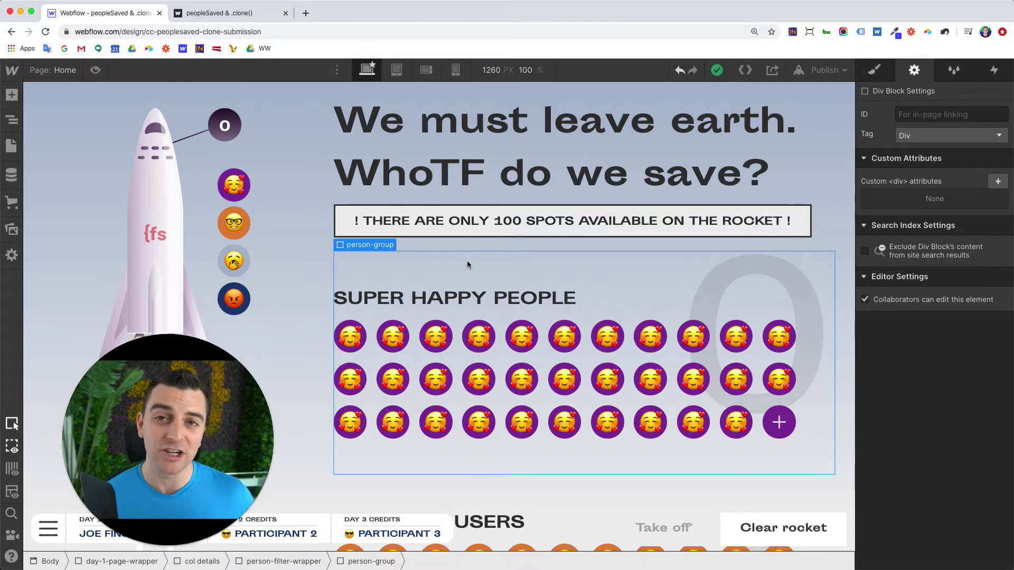
{"action": "key", "text": "Up"}
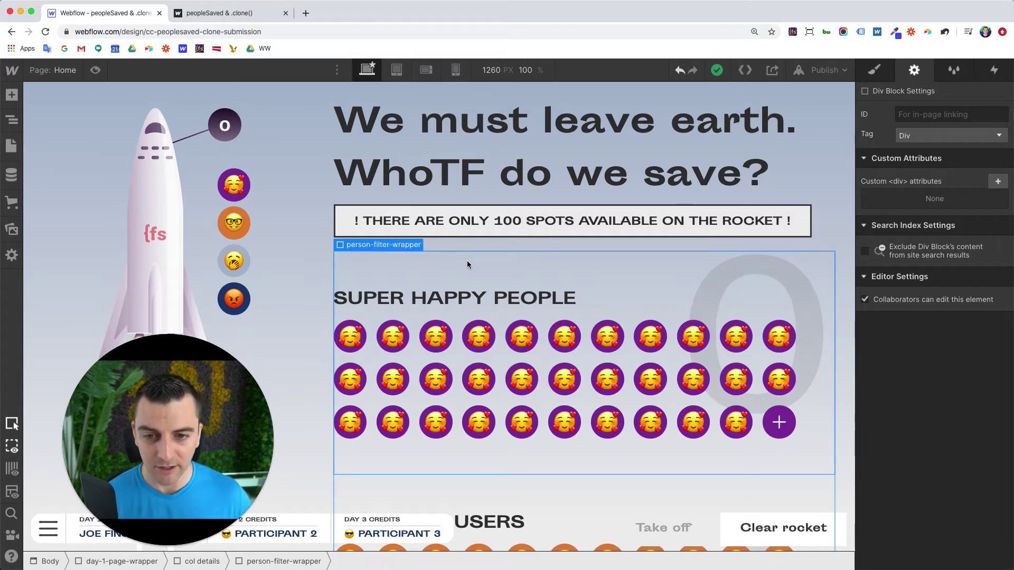
{"action": "left_click", "coordinate": [874, 70]}
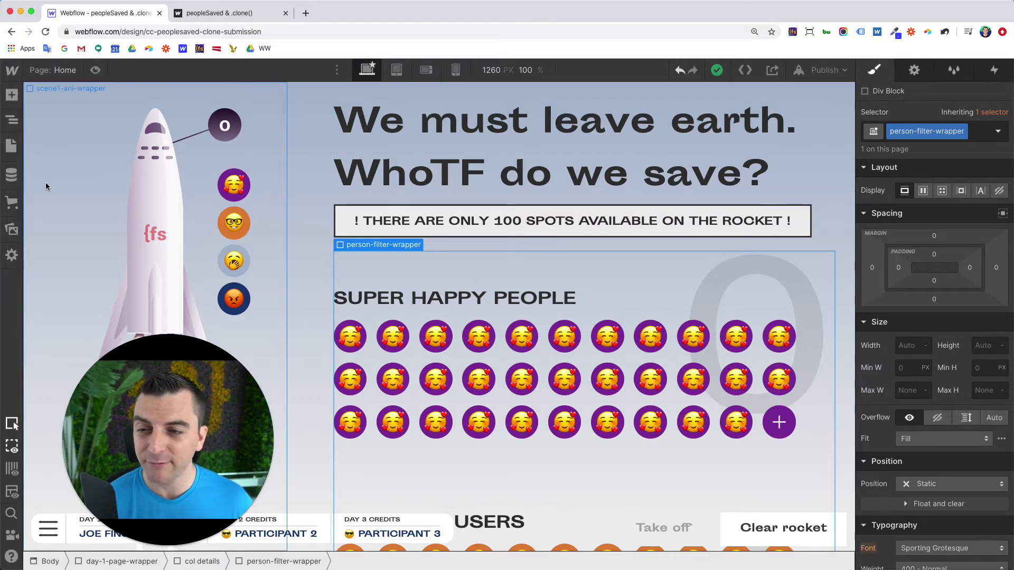
- Step through the four person-groups in the Navigator, then select a Webflow Users person emoji
{"action": "left_click", "coordinate": [11, 120]}
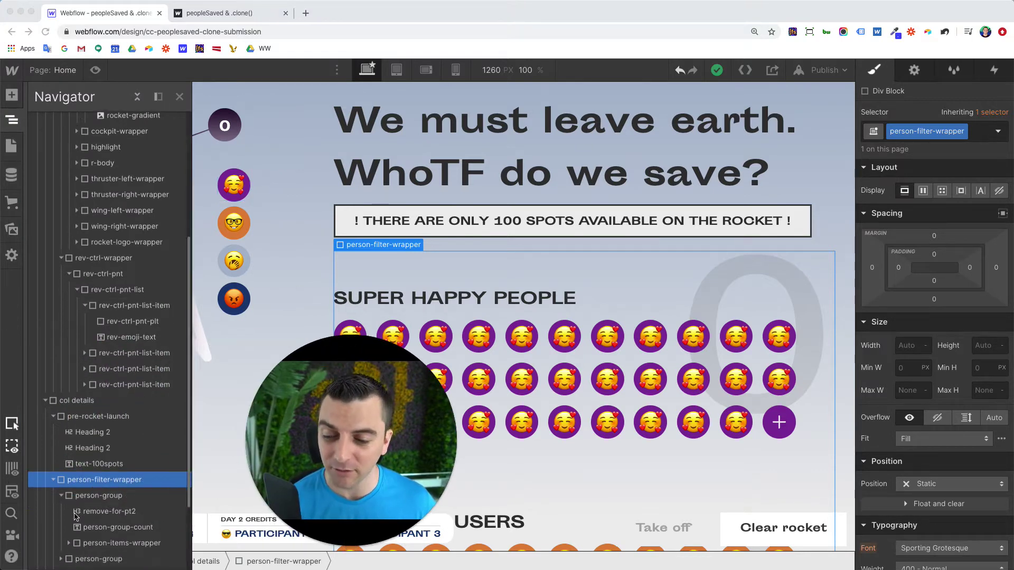
{"action": "scroll", "coordinate": [75, 516], "scroll_direction": "down", "scroll_amount": 2}
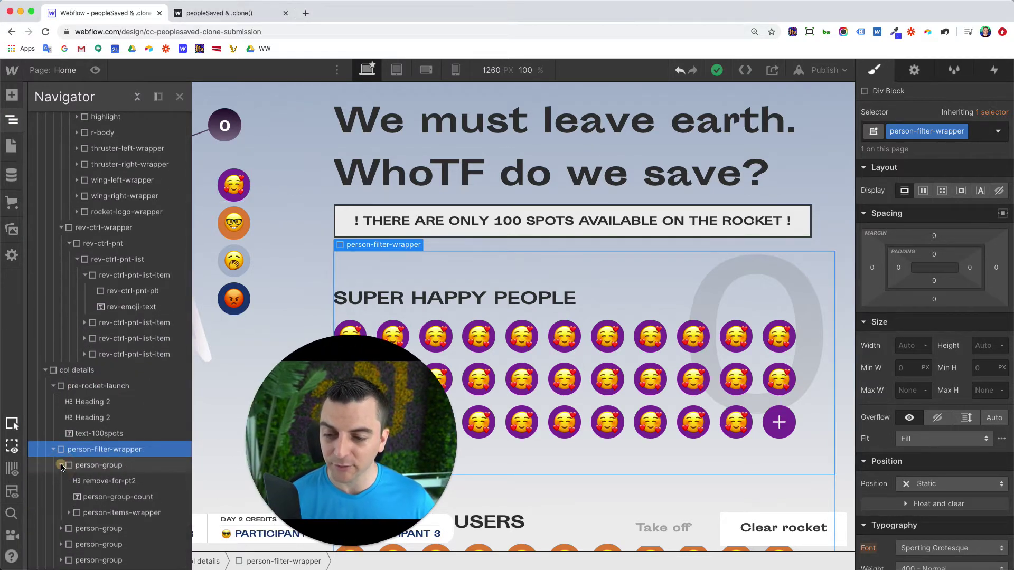
{"action": "left_click", "coordinate": [61, 465]}
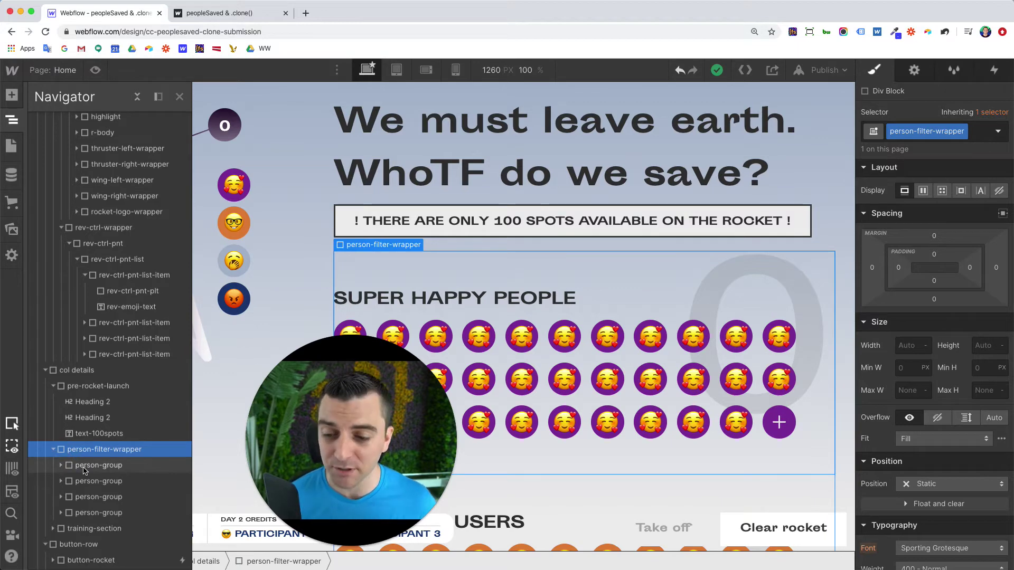
{"action": "left_click", "coordinate": [85, 467]}
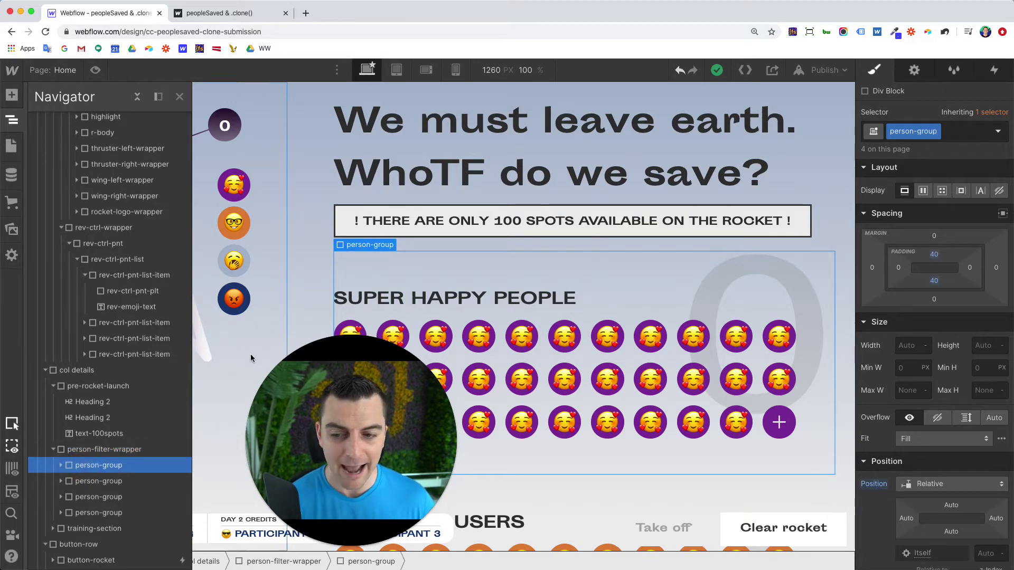
{"action": "key", "text": "Down"}
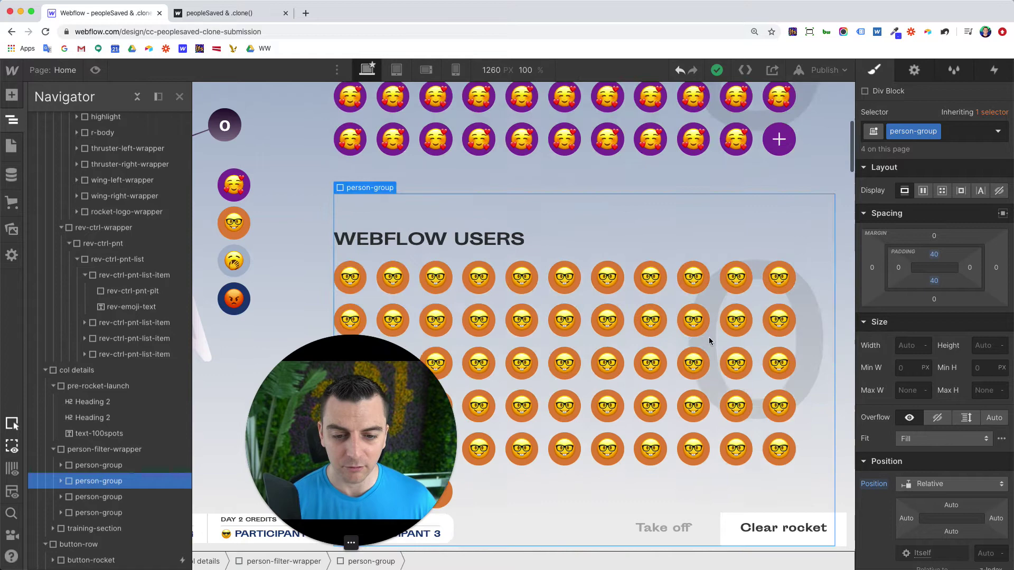
{"action": "key", "text": "Down"}
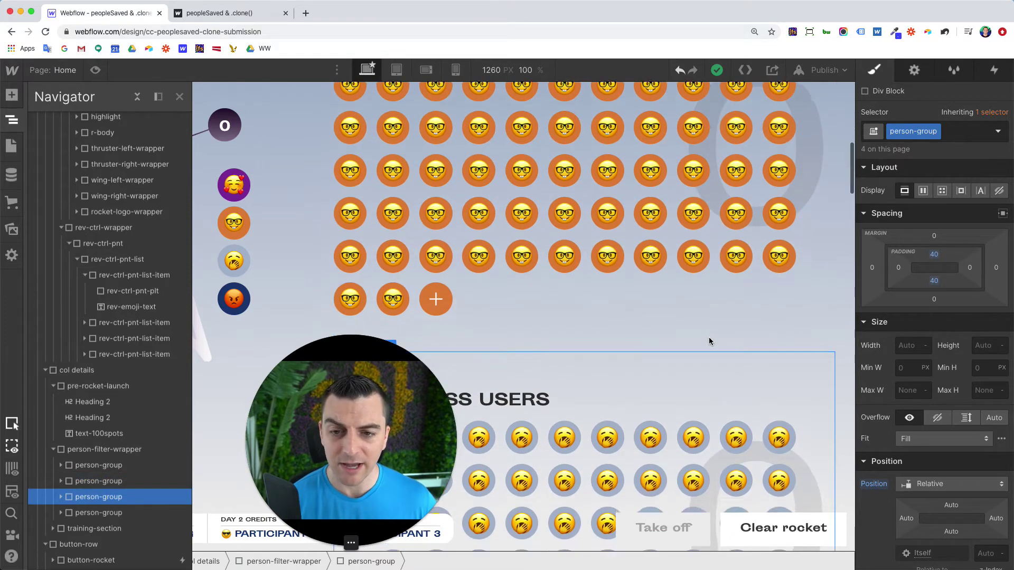
{"action": "key", "text": "Down"}
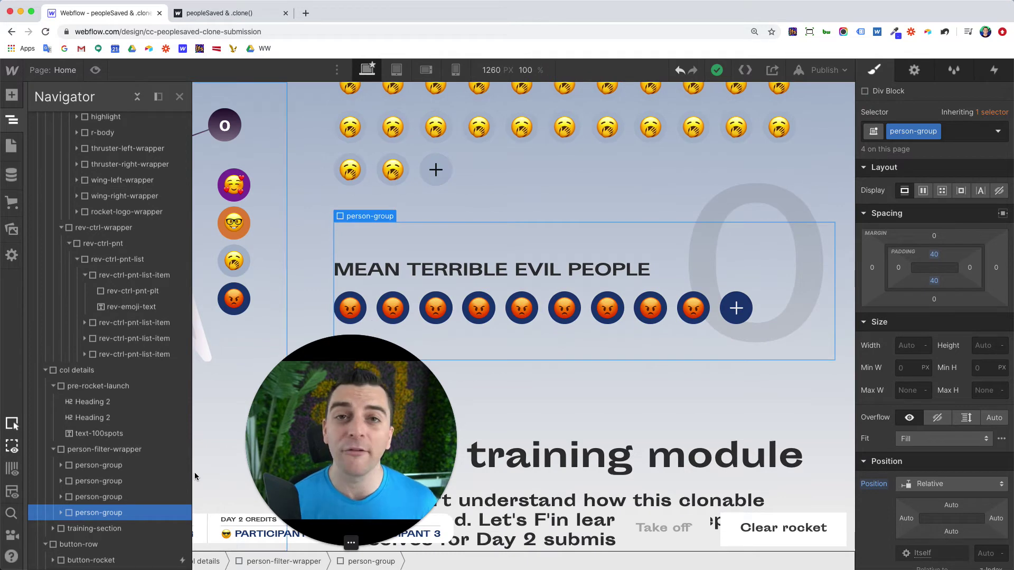
{"action": "left_click", "coordinate": [65, 452]}
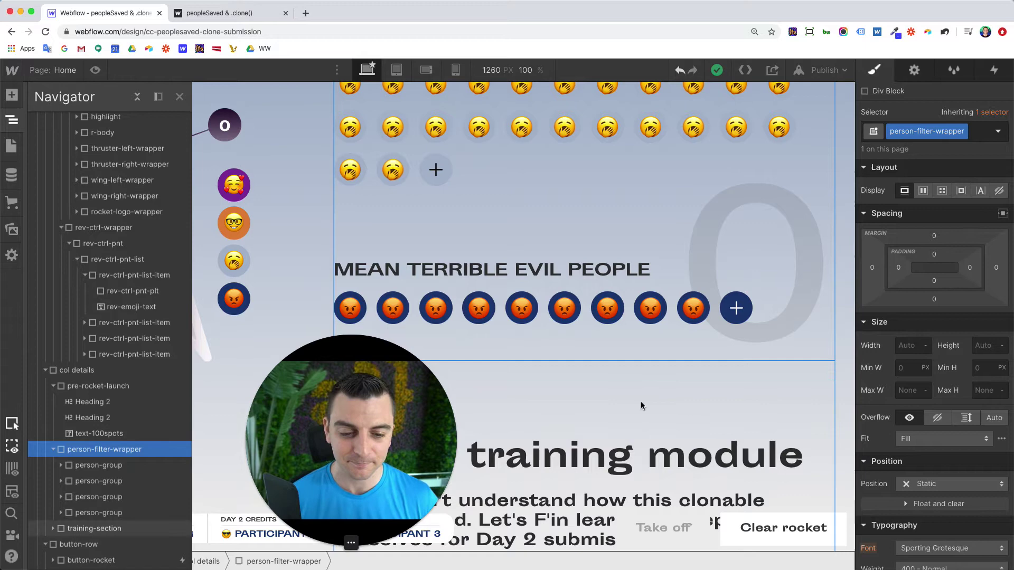
{"action": "scroll", "coordinate": [641, 405], "scroll_direction": "up", "scroll_amount": 10}
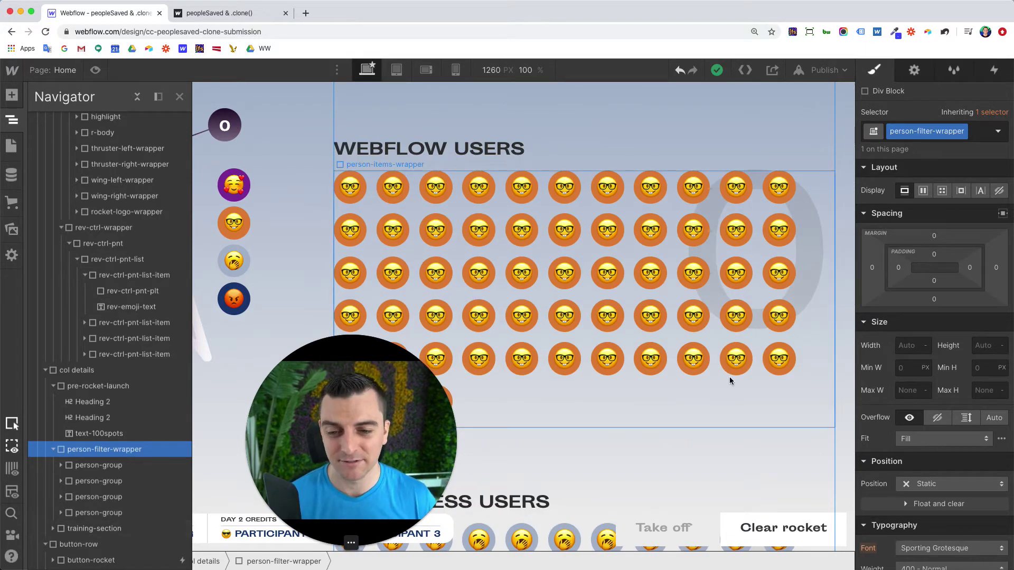
{"action": "left_click", "coordinate": [479, 273]}
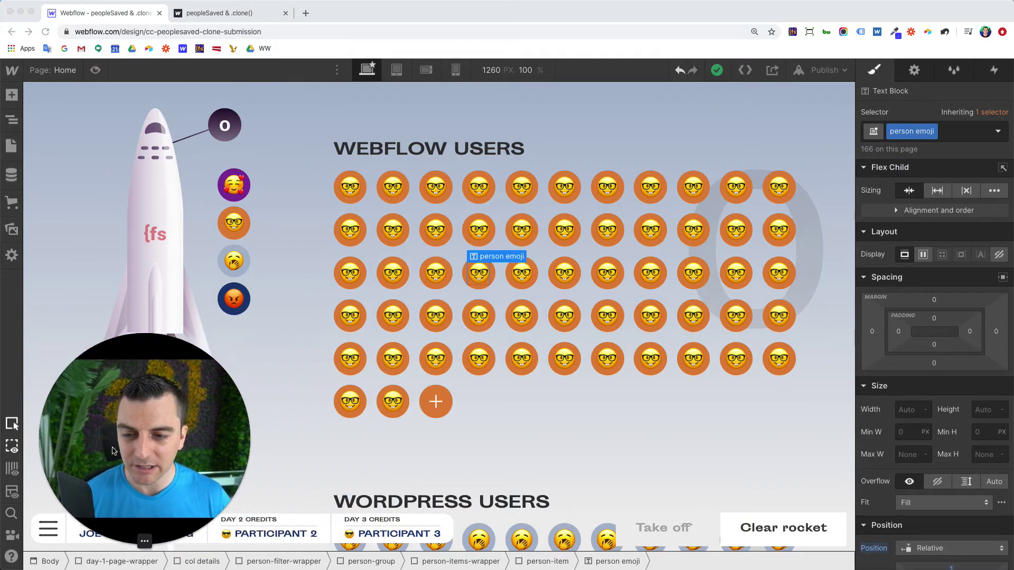
- On the live site, clear the rocket, send in the Super Happy People, then clear it again
{"action": "left_click", "coordinate": [251, 14]}
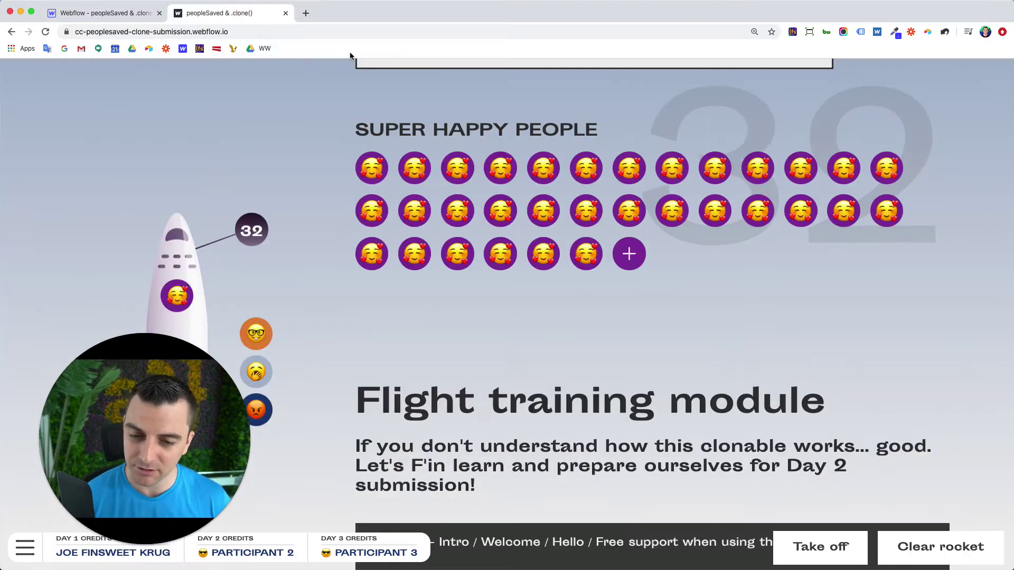
{"action": "scroll", "coordinate": [296, 211], "scroll_direction": "down", "scroll_amount": 5}
{"action": "scroll", "coordinate": [393, 286], "scroll_direction": "up", "scroll_amount": 10}
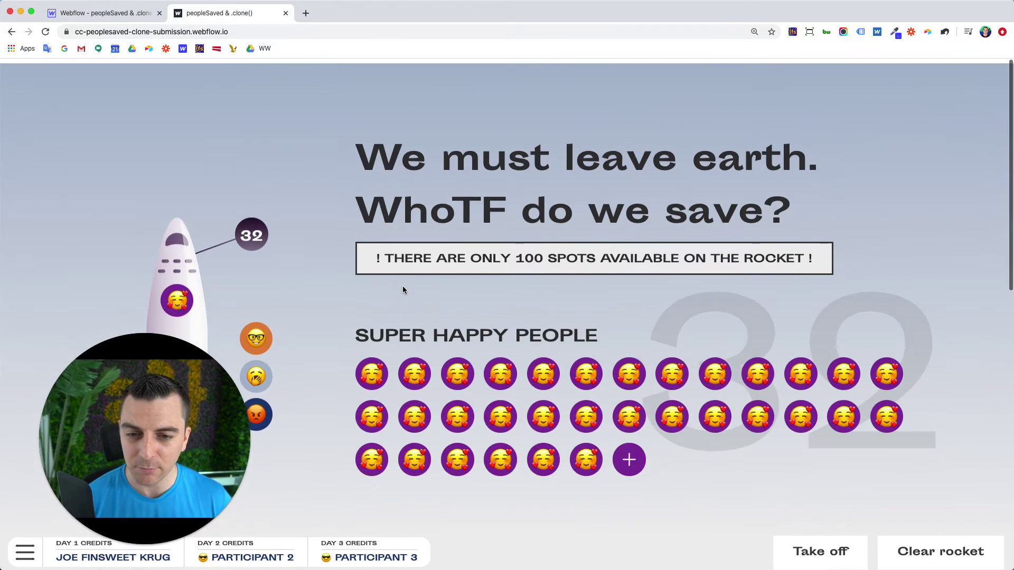
{"action": "left_click", "coordinate": [940, 548]}
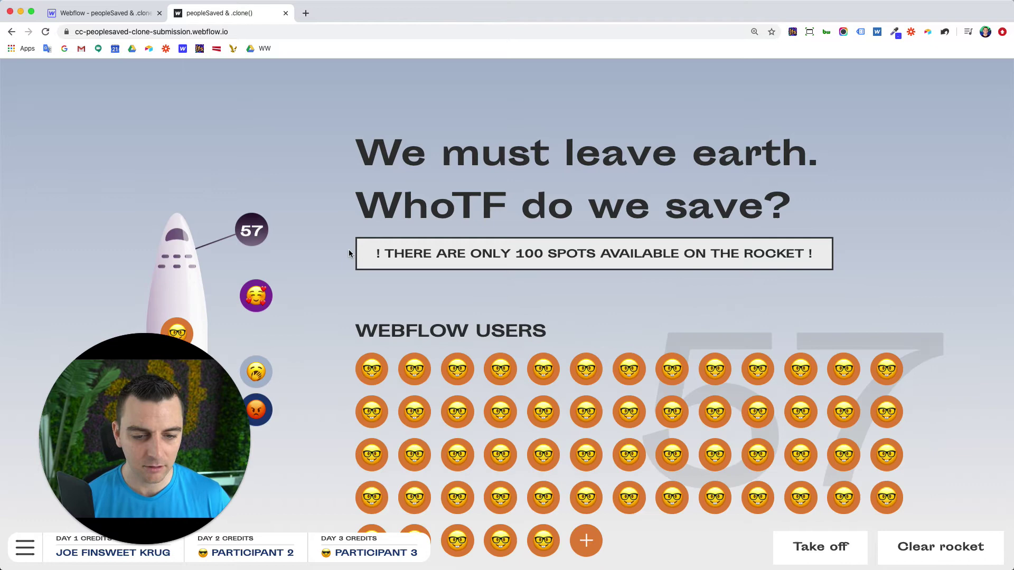
{"action": "left_click", "coordinate": [256, 295]}
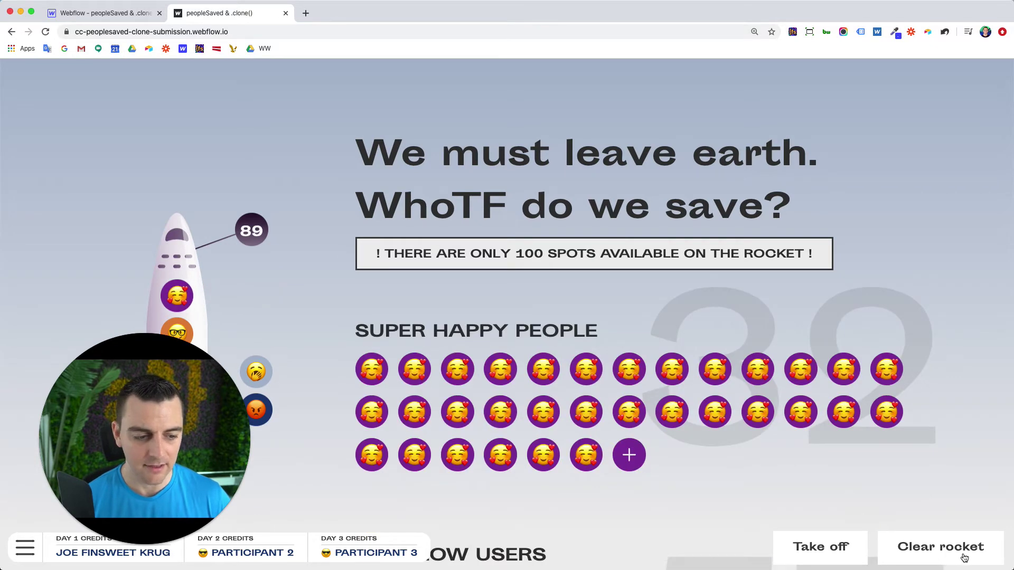
{"action": "left_click", "coordinate": [944, 555]}
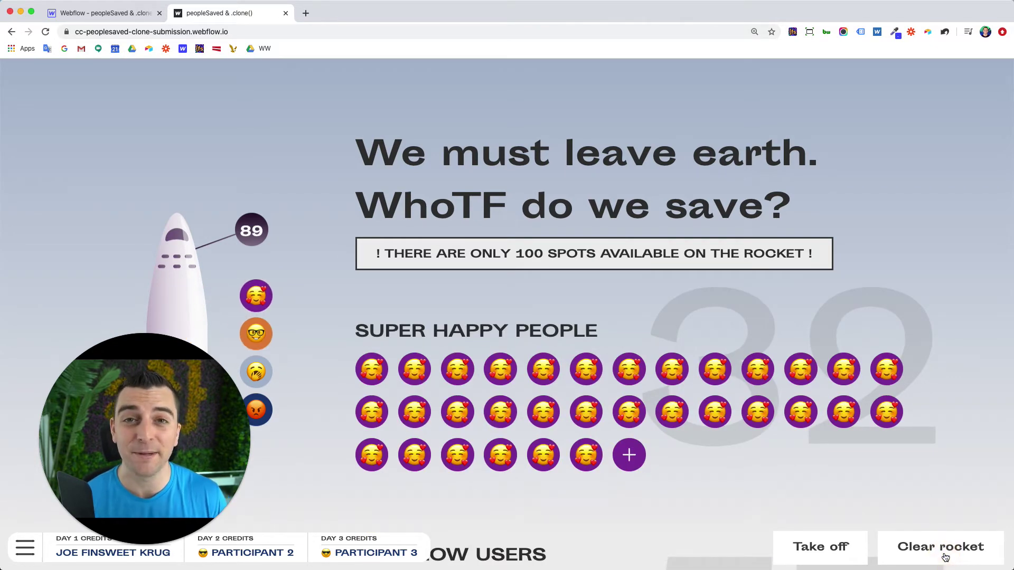
{"action": "left_click", "coordinate": [127, 16]}
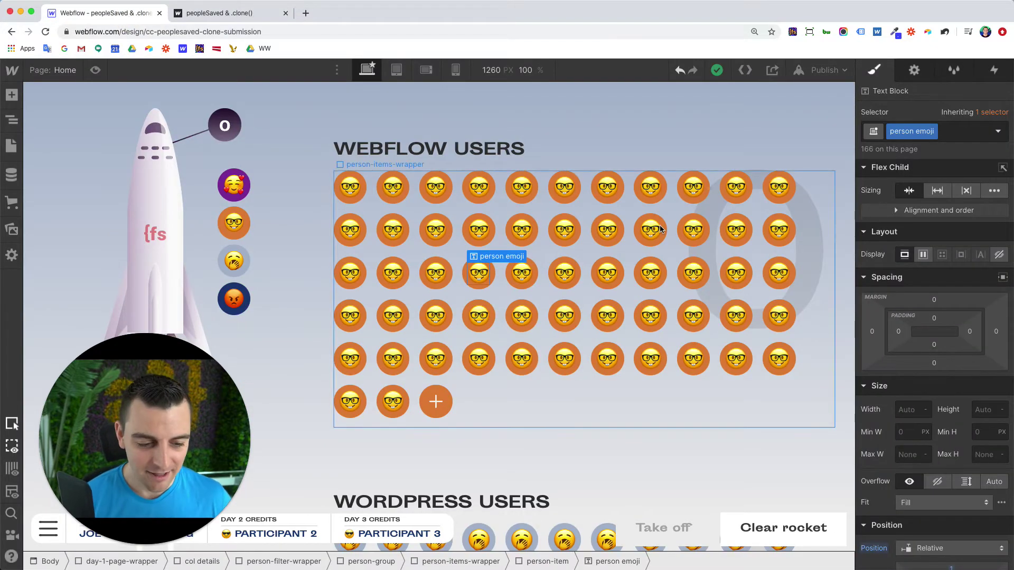
- Inspect the classes of the Clear rocket button and the first emoji filter in the Designer
{"action": "left_click", "coordinate": [734, 520]}
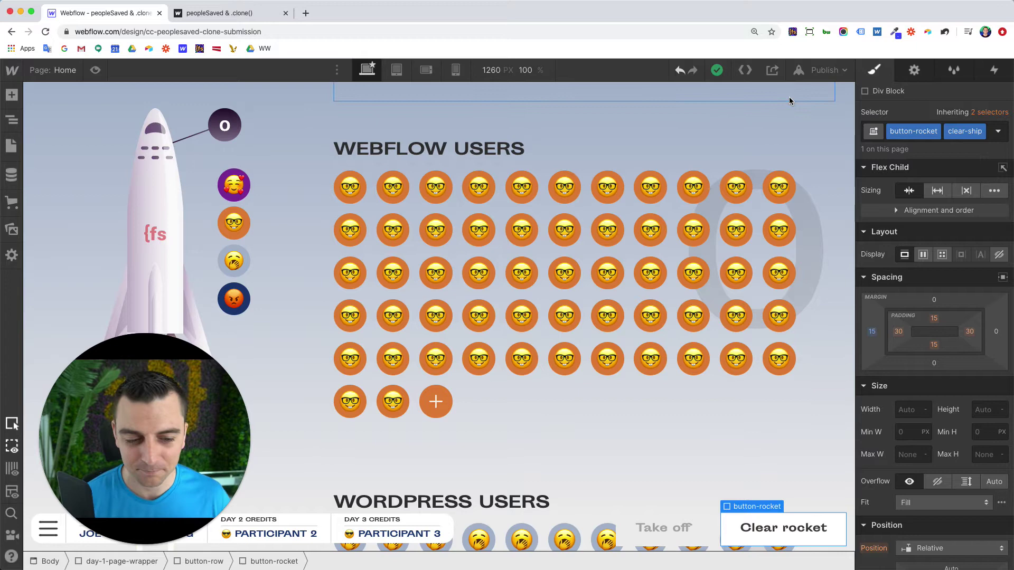
{"action": "left_click", "coordinate": [227, 199]}
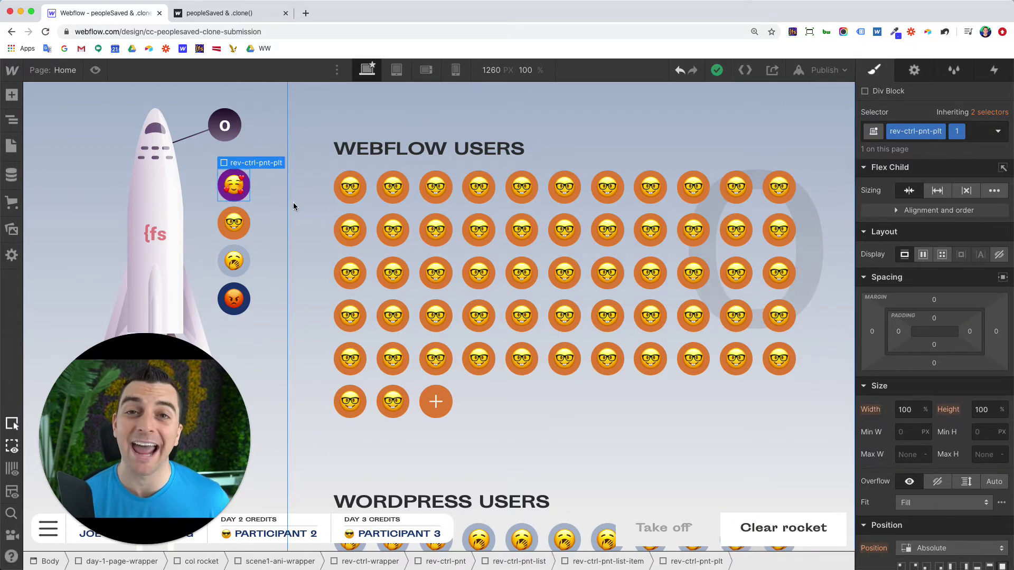
{"action": "left_click", "coordinate": [233, 13]}
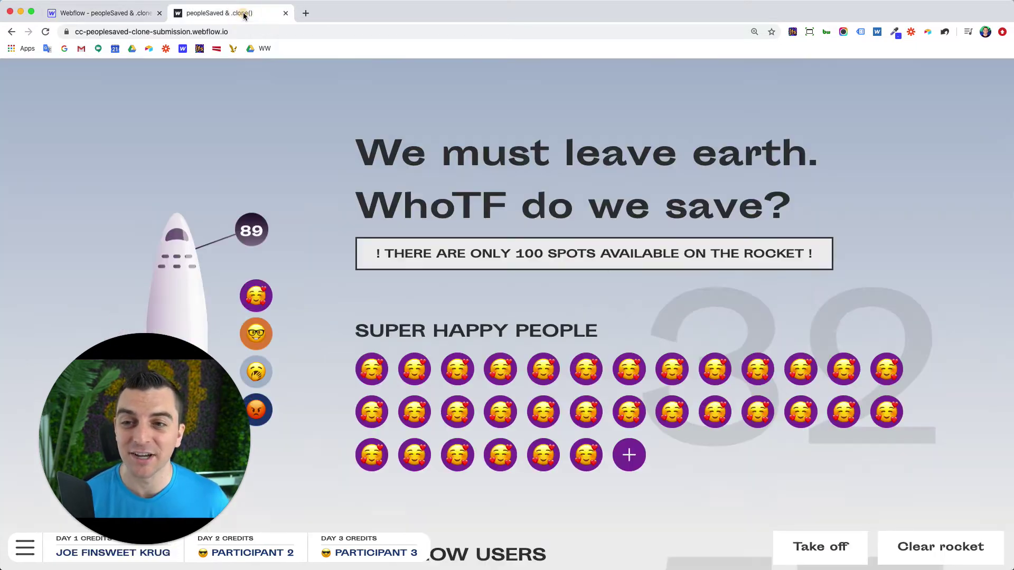
- Toggle the Super Happy emoji into and out of the live site's rocket, then return to the designer
{"action": "left_click", "coordinate": [249, 302]}
{"action": "left_click", "coordinate": [250, 300]}
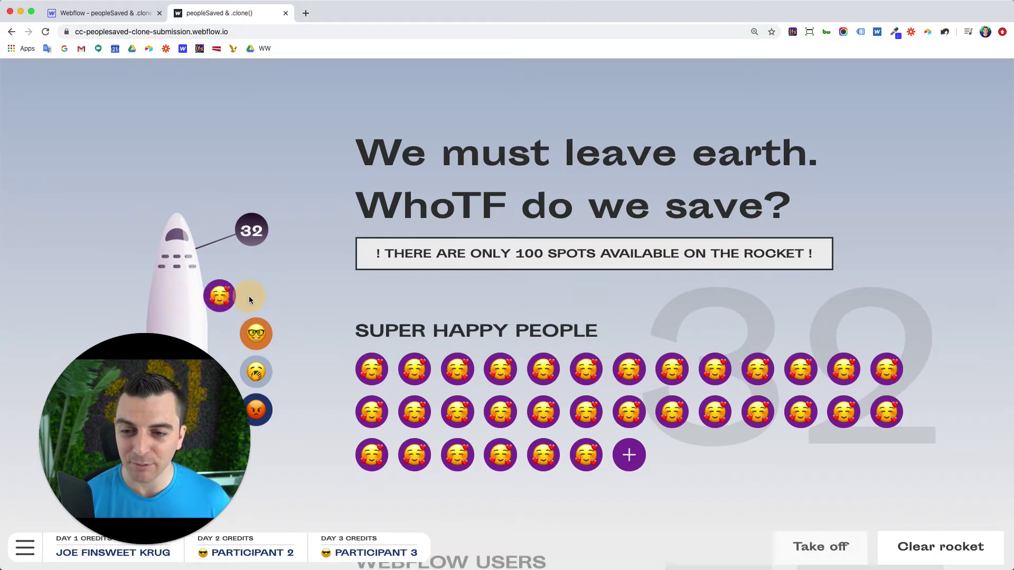
{"action": "left_click", "coordinate": [250, 300]}
{"action": "left_click", "coordinate": [249, 300]}
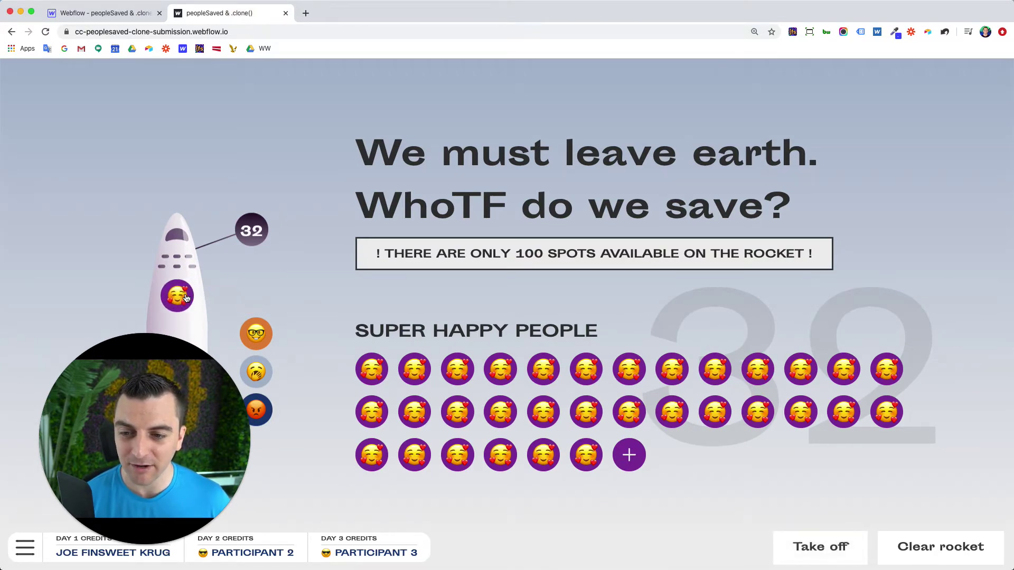
{"action": "left_click", "coordinate": [186, 299]}
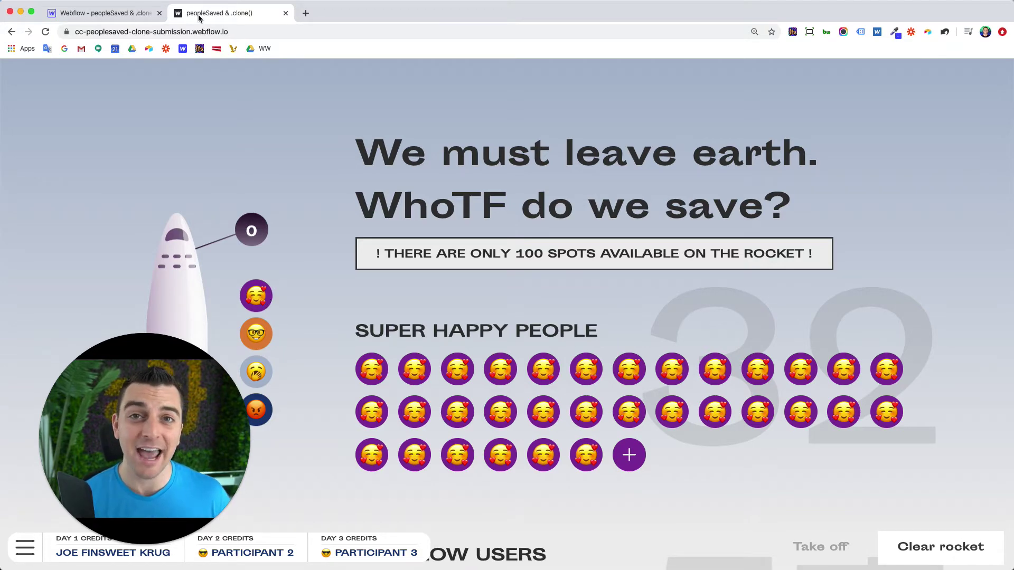
{"action": "left_click", "coordinate": [135, 15]}
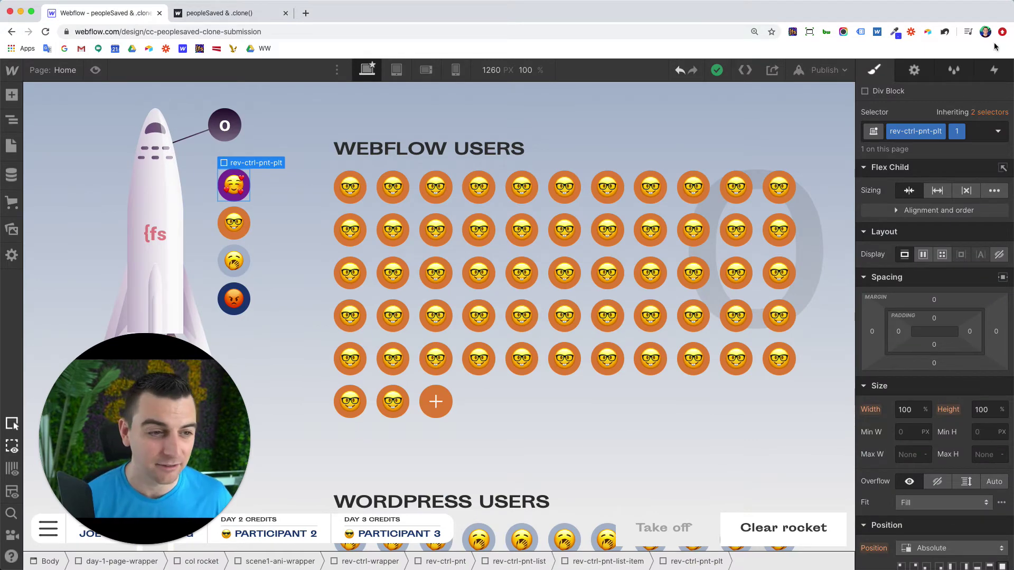
- Add the move-to-ship combo class to the Super Happy and orange nerd emoji list items
{"action": "left_click", "coordinate": [264, 197]}
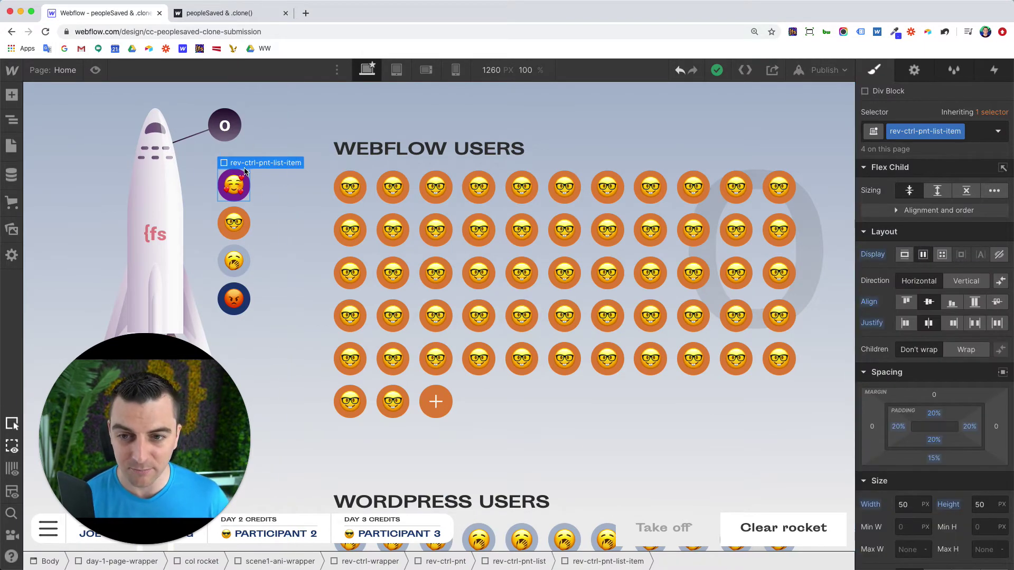
{"action": "left_click", "coordinate": [974, 138]}
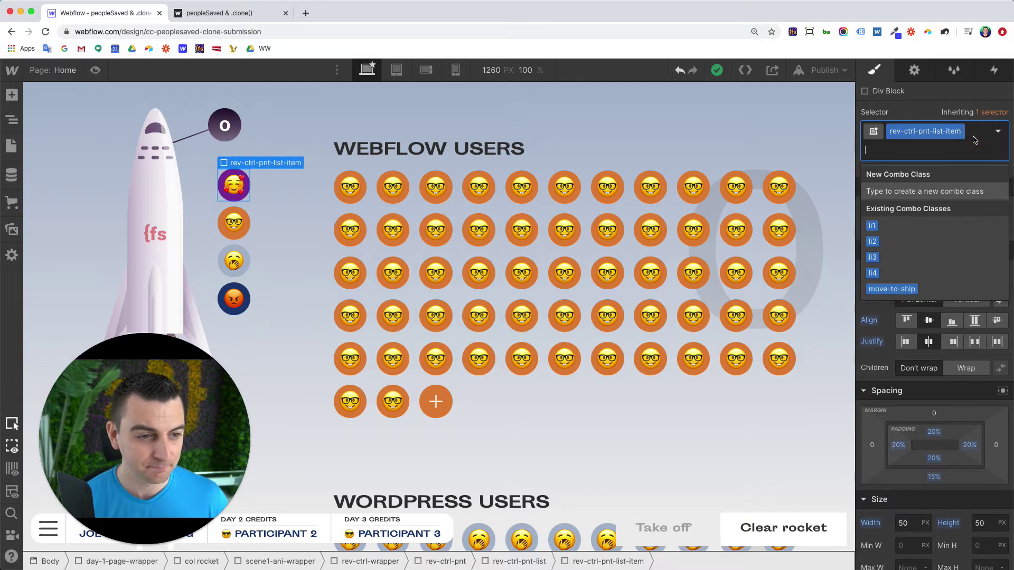
{"action": "left_click", "coordinate": [905, 291]}
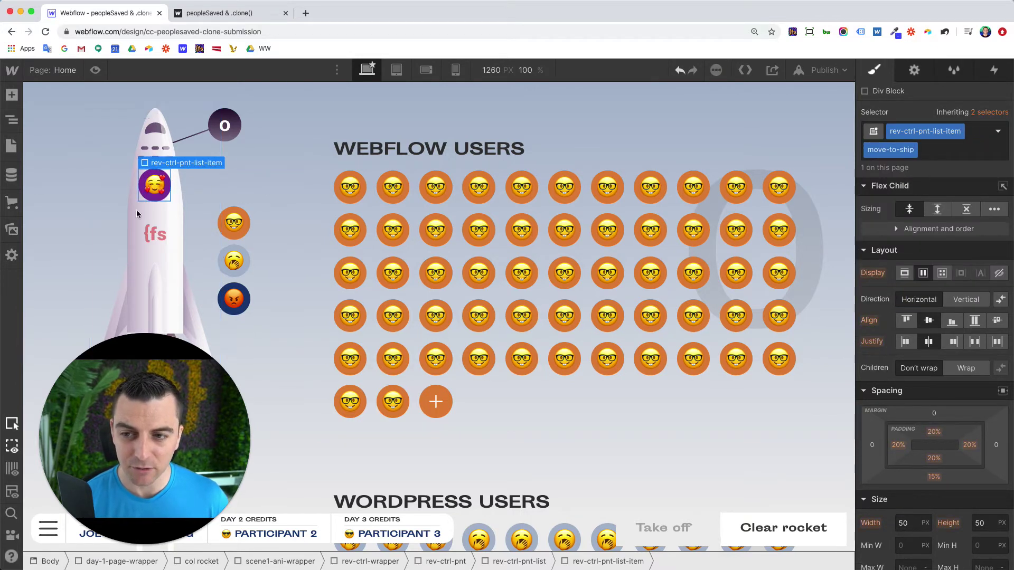
{"action": "left_click", "coordinate": [244, 232]}
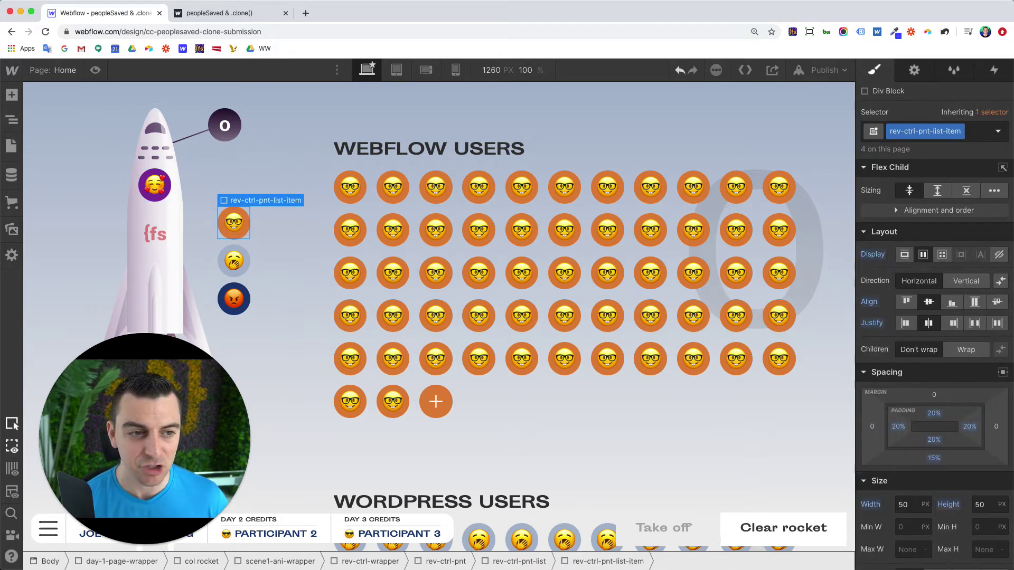
{"action": "left_click", "coordinate": [981, 135]}
{"action": "left_click", "coordinate": [892, 290]}
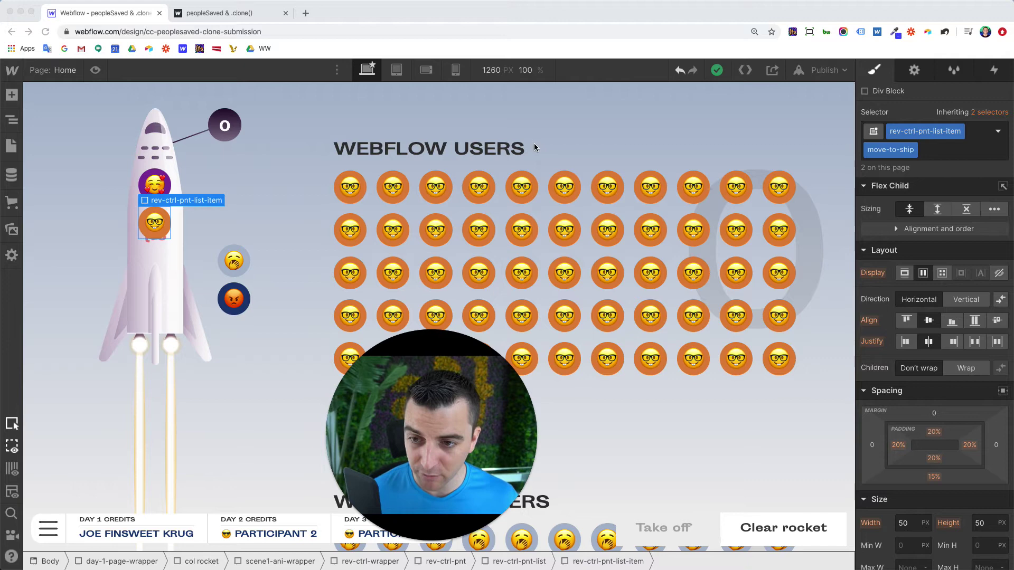
- Remove move-to-ship from the nerd emoji, then add and remove it on the Super Happy item
{"action": "left_click", "coordinate": [994, 142]}
{"action": "key", "text": "BackSpace"}
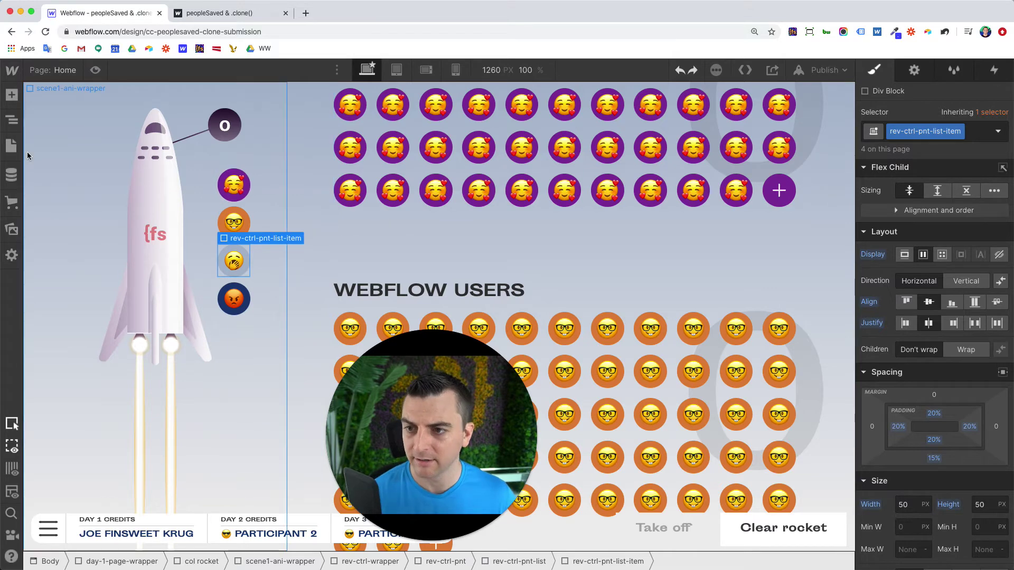
{"action": "left_click", "coordinate": [236, 196]}
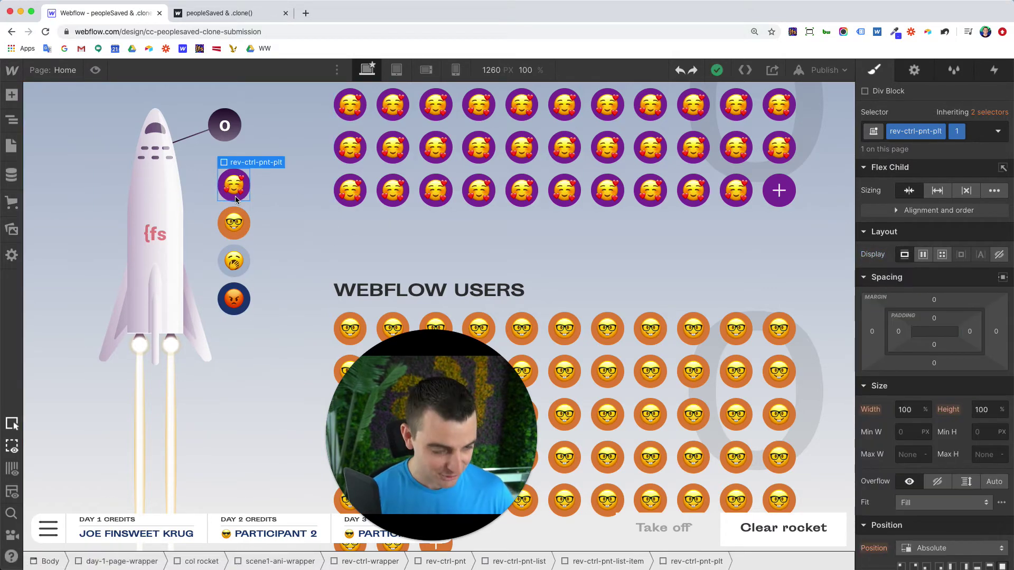
{"action": "key", "text": "super+Up"}
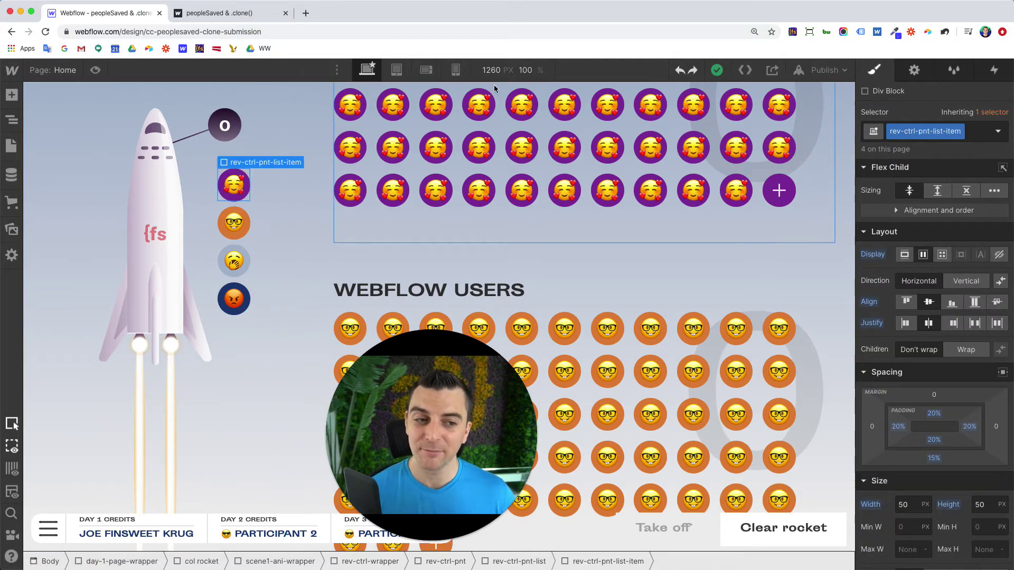
{"action": "left_click", "coordinate": [974, 131]}
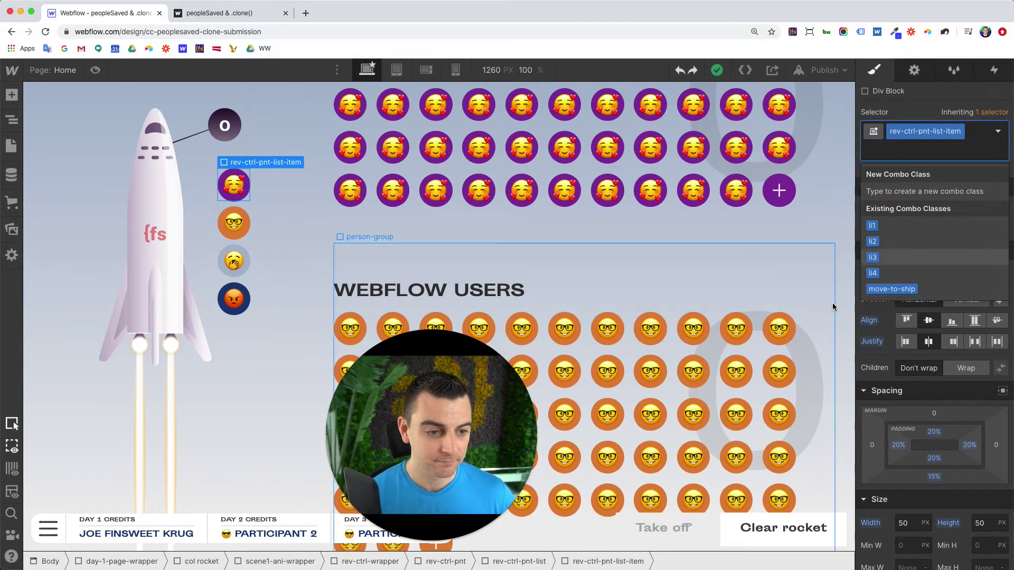
{"action": "left_click", "coordinate": [904, 290]}
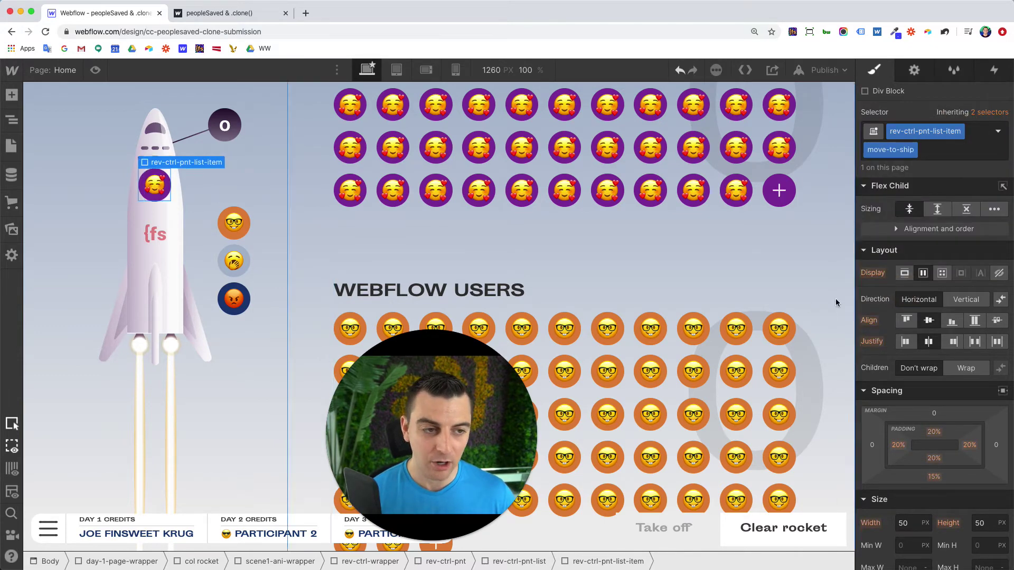
{"action": "left_click", "coordinate": [941, 152]}
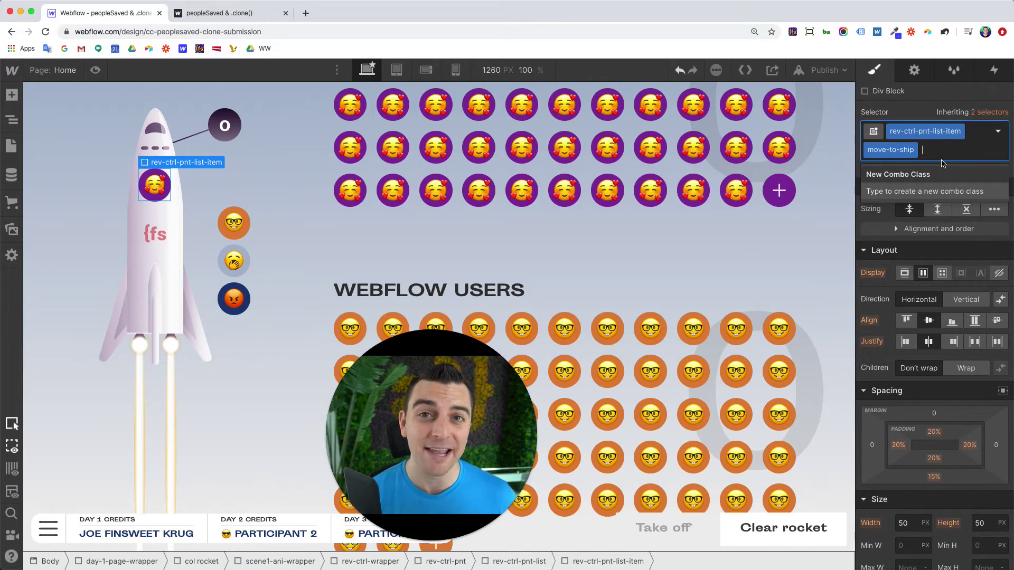
{"action": "key", "text": "BackSpace"}
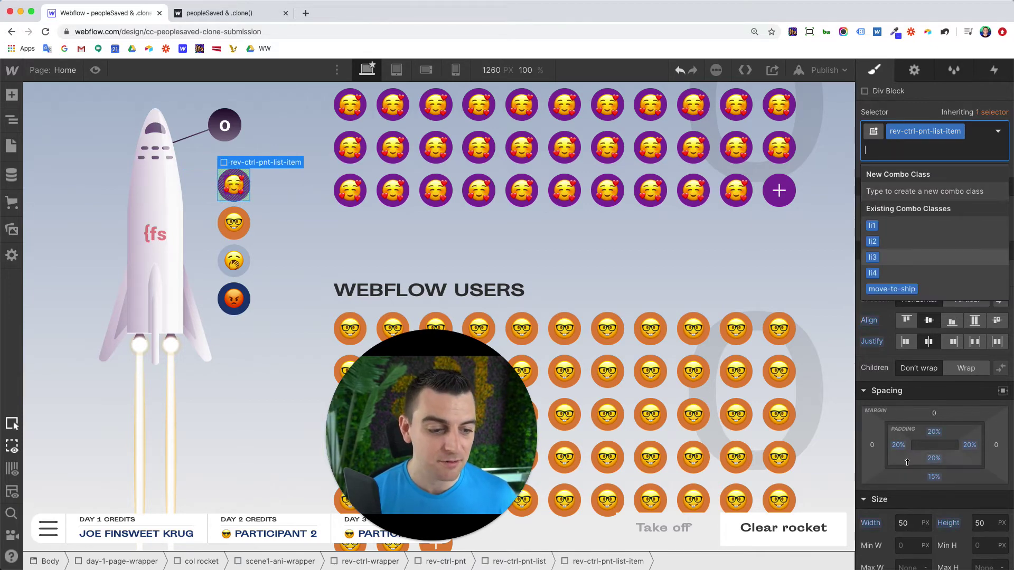
- Re-apply move-to-ship to the Super Happy list item, then remove it again
{"action": "scroll", "coordinate": [907, 462], "scroll_direction": "down", "scroll_amount": 10}
{"action": "left_click", "coordinate": [897, 508]}
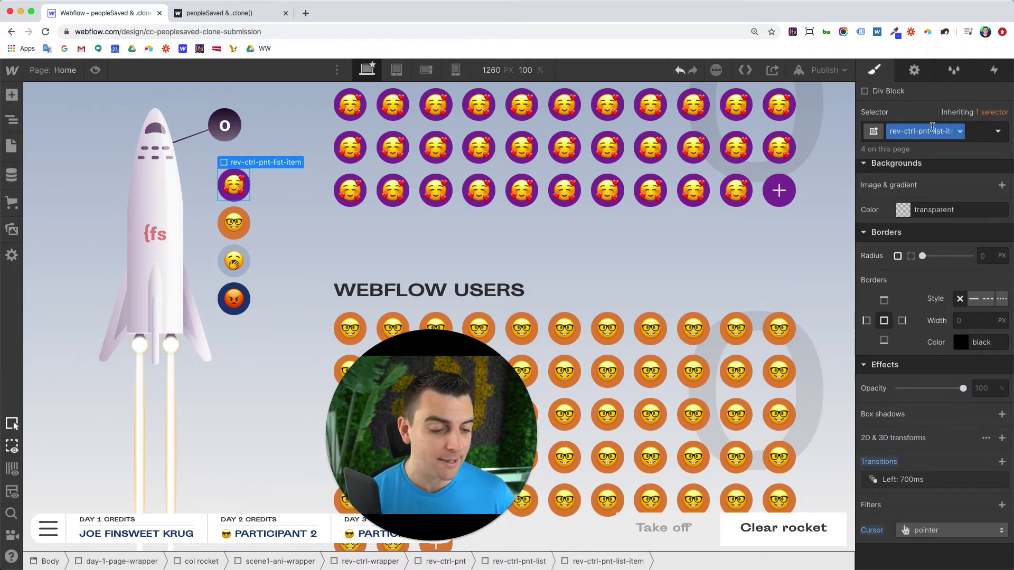
{"action": "scroll", "coordinate": [975, 144], "scroll_direction": "up", "scroll_amount": 5}
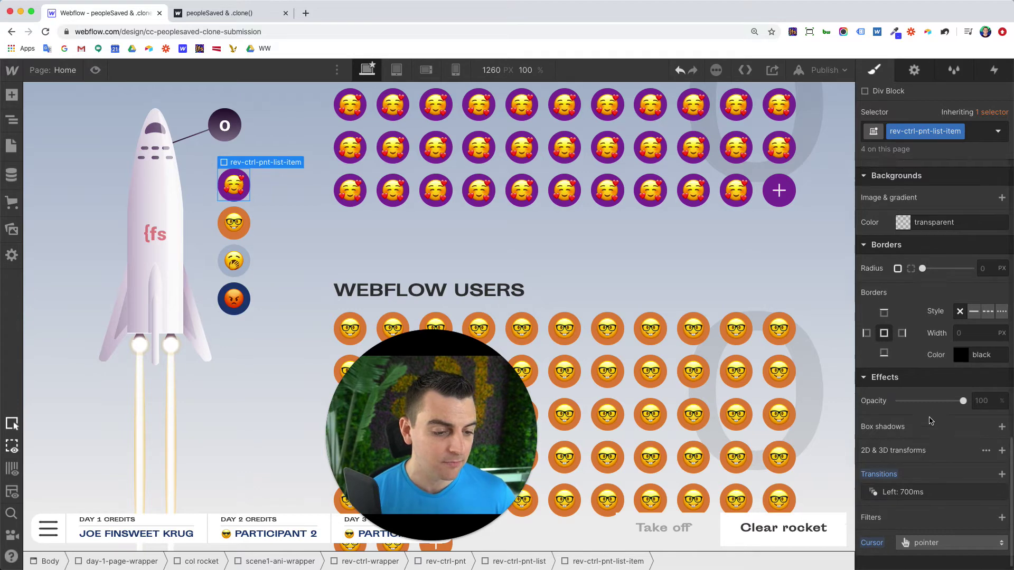
{"action": "left_click", "coordinate": [975, 143]}
{"action": "left_click", "coordinate": [901, 288]}
{"action": "scroll", "coordinate": [901, 290], "scroll_direction": "down", "scroll_amount": 5}
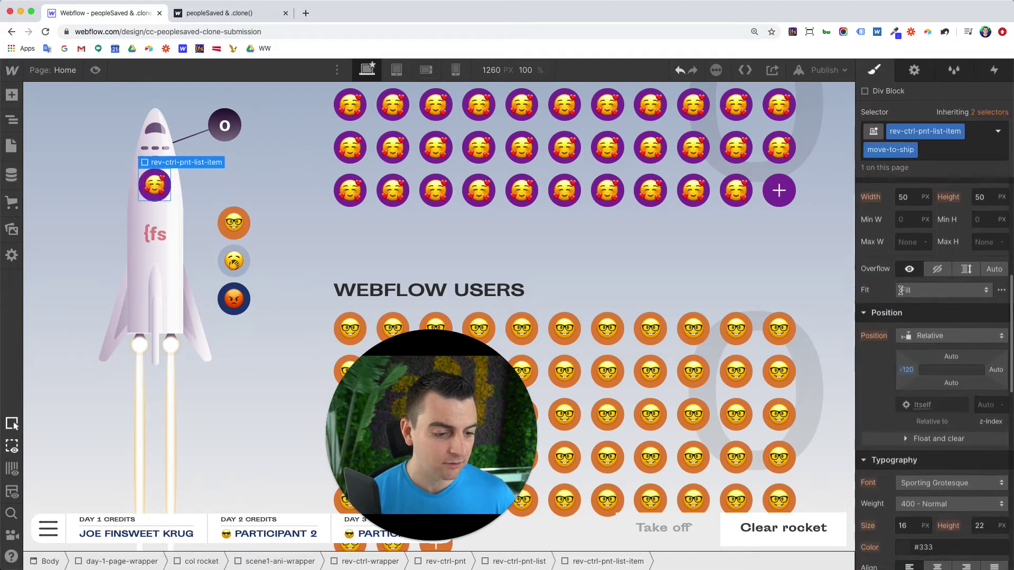
{"action": "scroll", "coordinate": [903, 317], "scroll_direction": "down", "scroll_amount": 1}
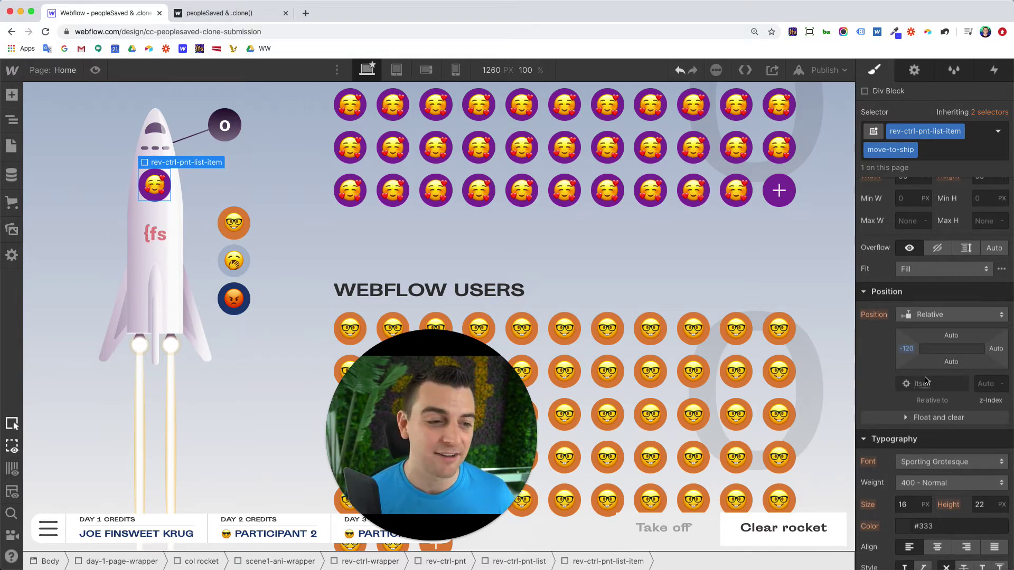
{"action": "left_click", "coordinate": [952, 148]}
{"action": "key", "text": "BackSpace"}
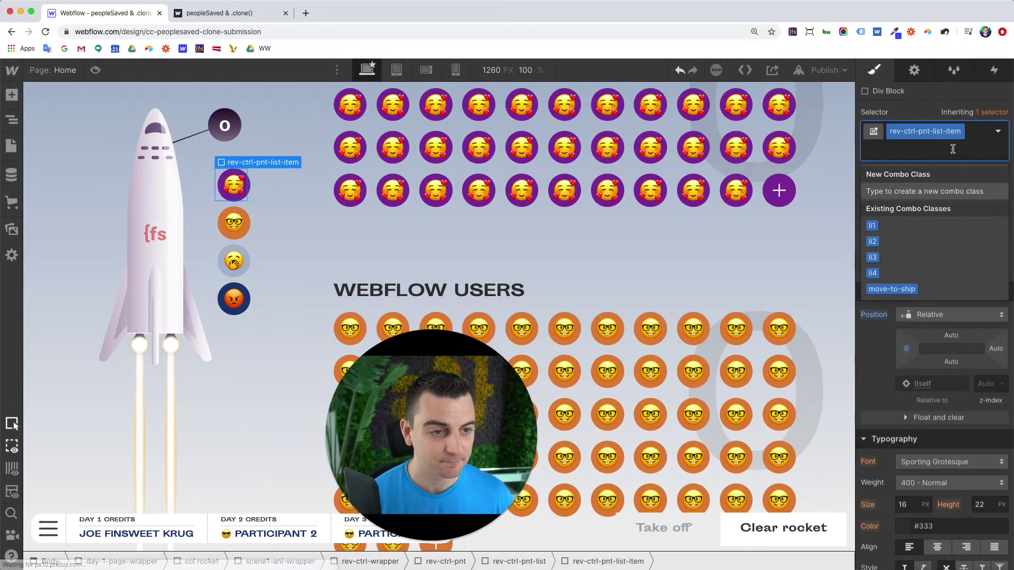
- Open the Home page settings and find the CMS Library filter script in the Before </body> code
{"action": "left_click", "coordinate": [13, 146]}
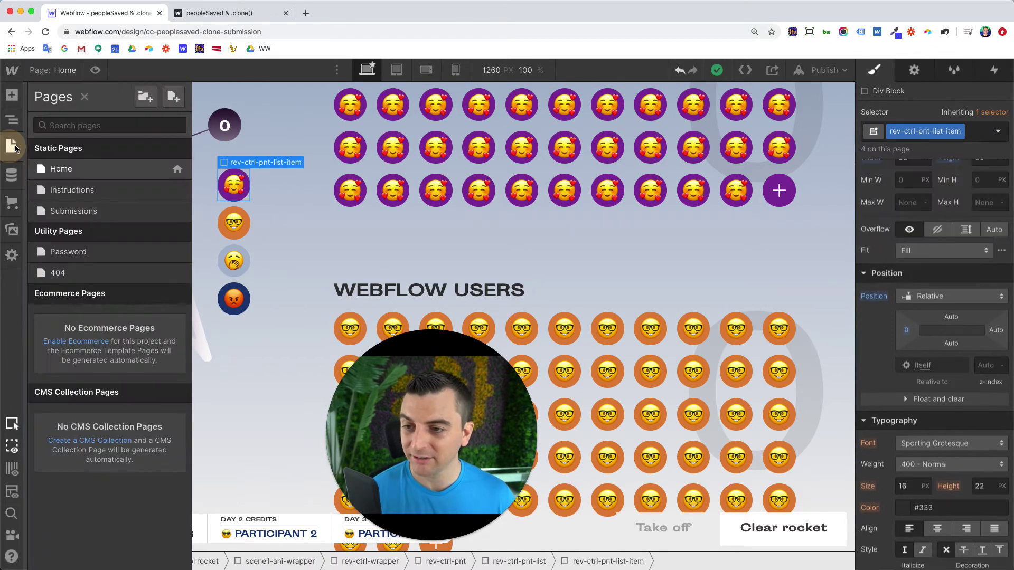
{"action": "left_click", "coordinate": [177, 169]}
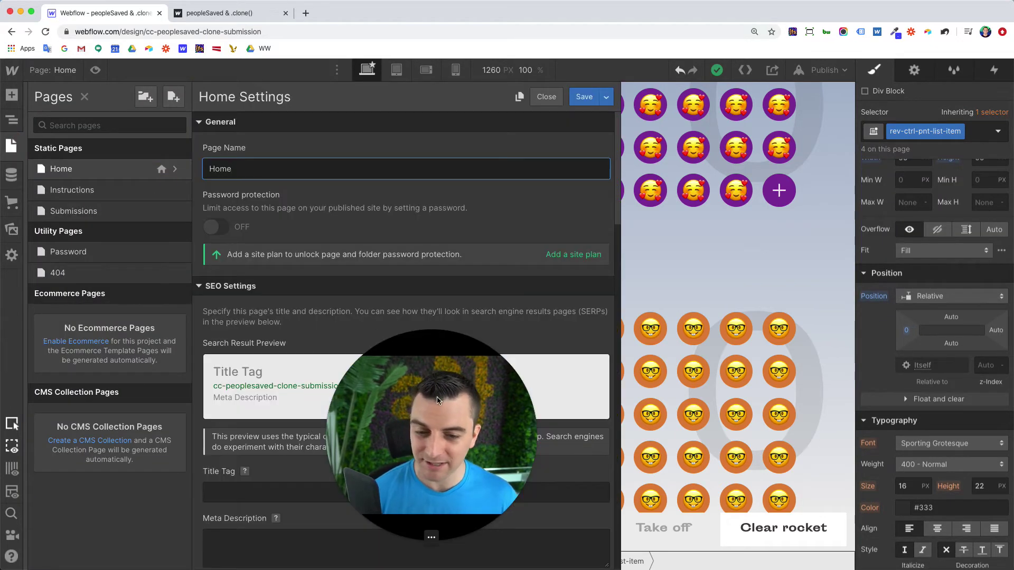
{"action": "left_click_drag", "start_coordinate": [437, 400], "coordinate": [774, 401]}
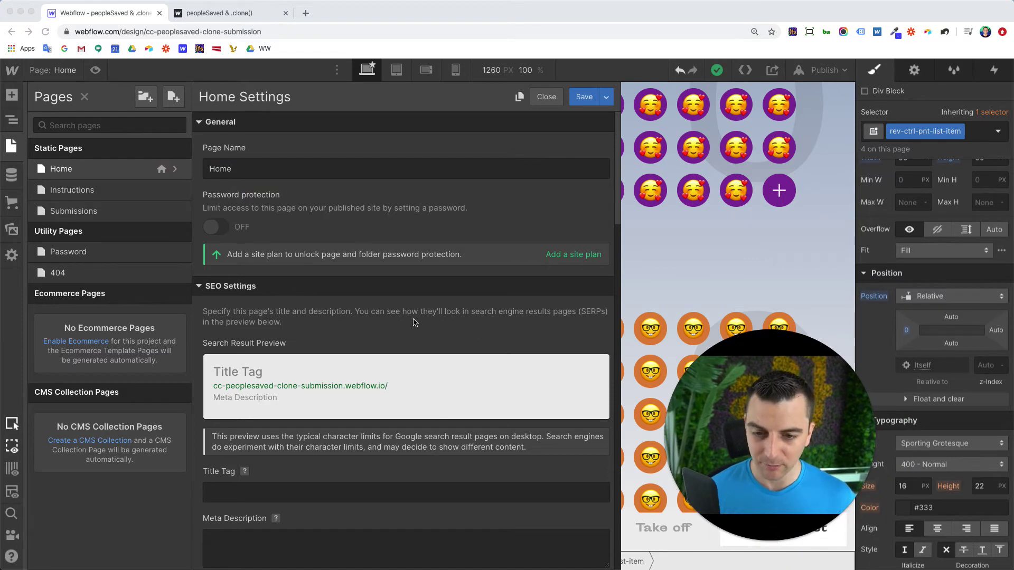
{"action": "scroll", "coordinate": [413, 323], "scroll_direction": "down", "scroll_amount": 20}
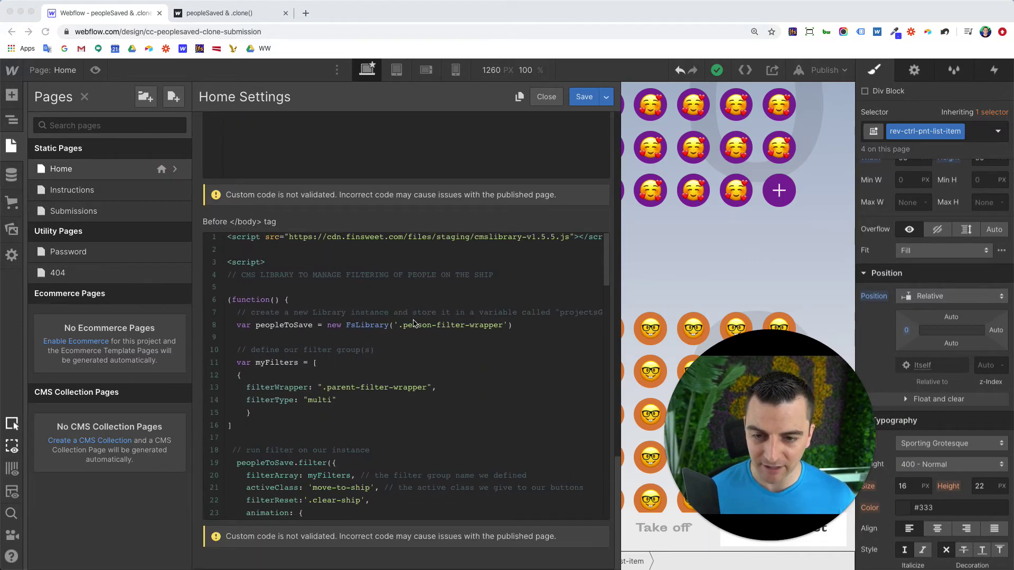
{"action": "left_click", "coordinate": [233, 262]}
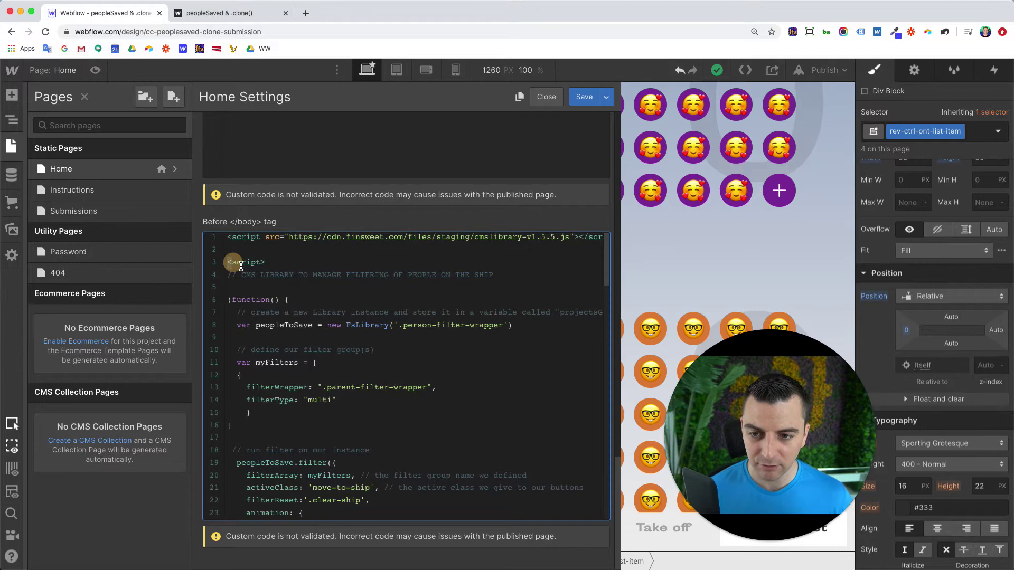
{"action": "scroll", "coordinate": [243, 276], "scroll_direction": "down", "scroll_amount": 5}
{"action": "left_click", "coordinate": [324, 362], "text": "shift"}
{"action": "scroll", "coordinate": [325, 363], "scroll_direction": "up", "scroll_amount": 2}
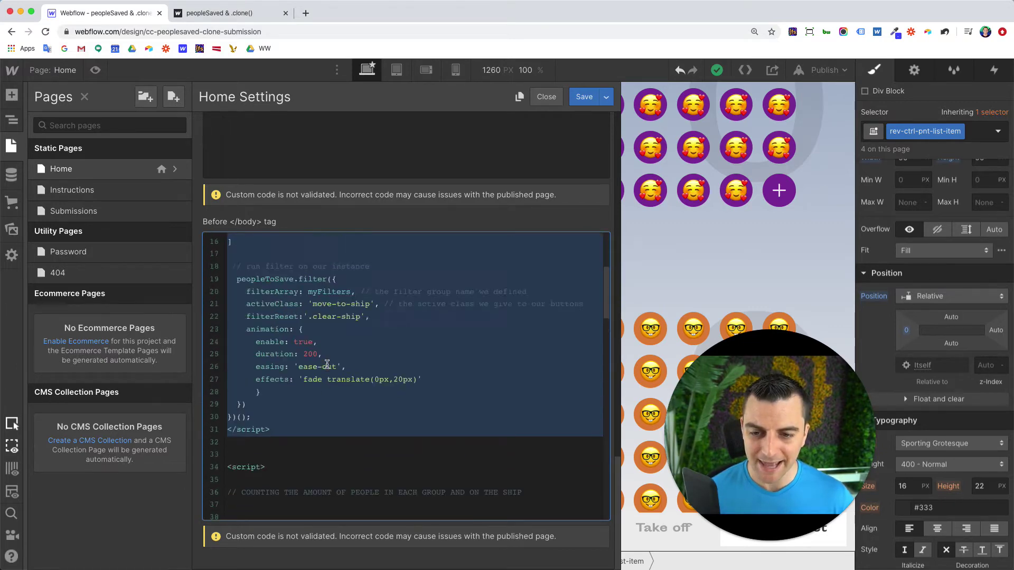
{"action": "scroll", "coordinate": [327, 364], "scroll_direction": "up", "scroll_amount": 4}
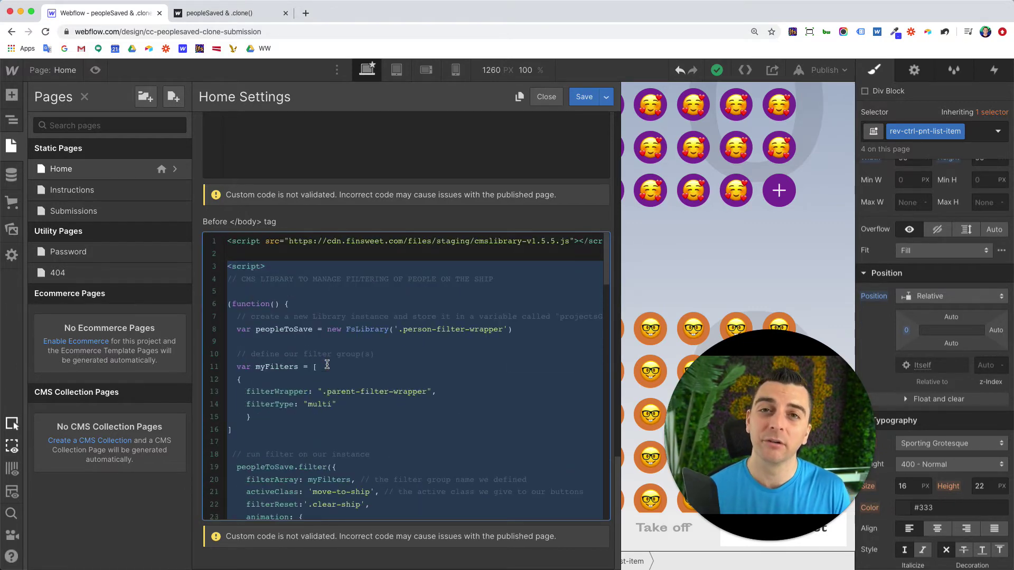
{"action": "left_click", "coordinate": [344, 244]}
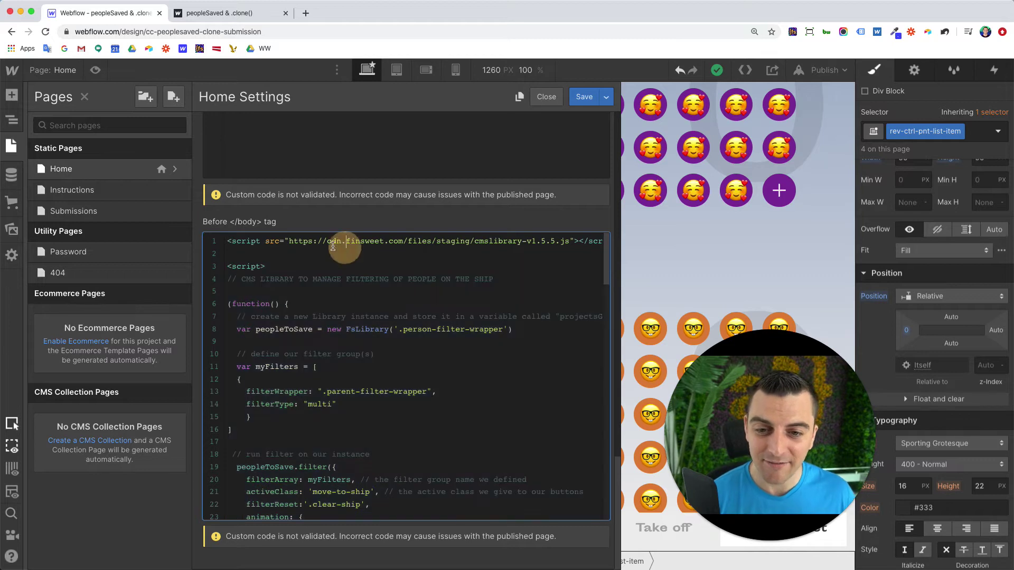
- Review the script URL, peopleToSave variable and .person-filter-wrapper class, then close the settings
{"action": "left_click_drag", "start_coordinate": [288, 241], "coordinate": [575, 241]}
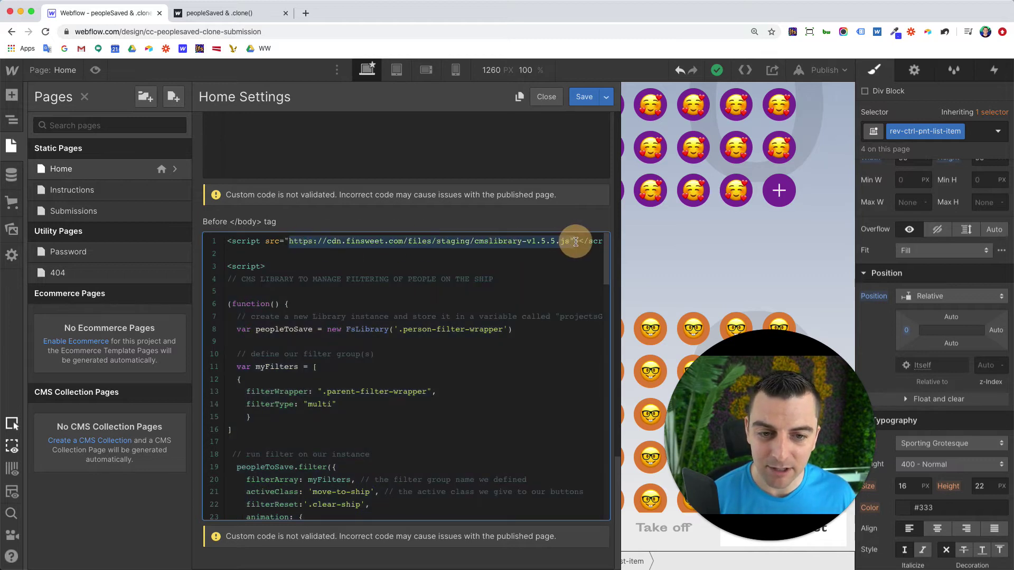
{"action": "scroll", "coordinate": [252, 276], "scroll_direction": "down", "scroll_amount": 1}
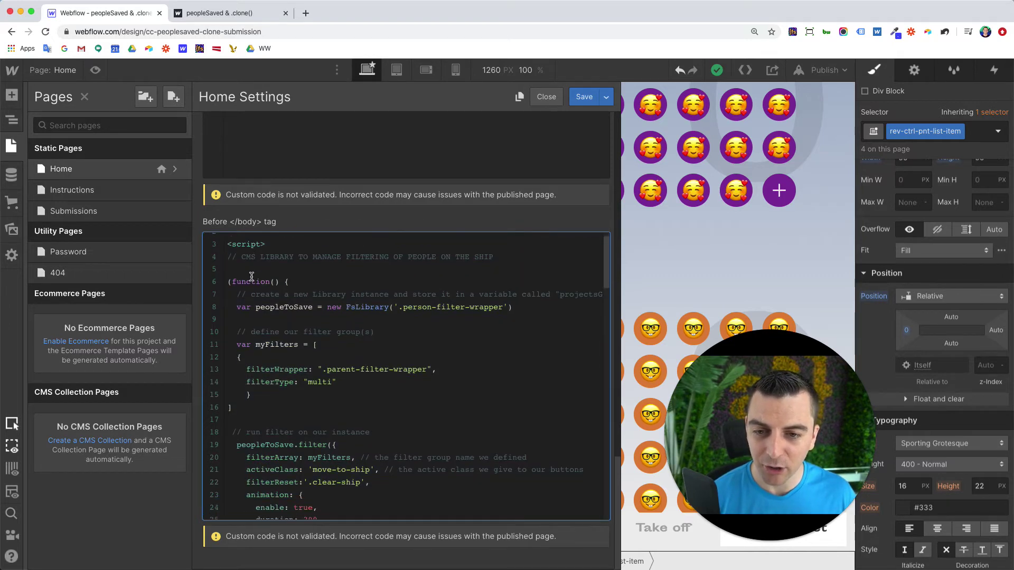
{"action": "left_click_drag", "start_coordinate": [227, 281], "coordinate": [308, 284]}
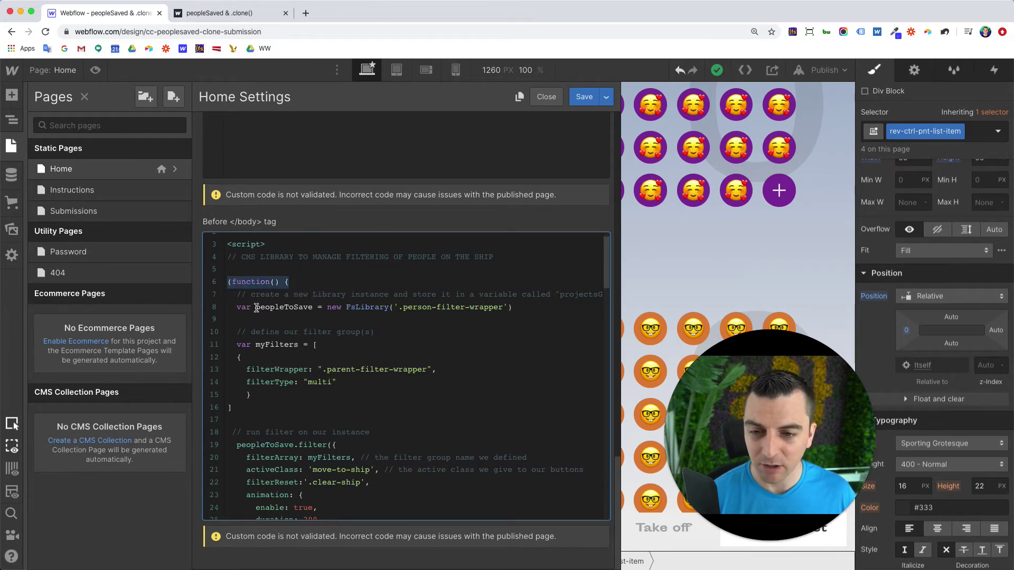
{"action": "left_click_drag", "start_coordinate": [257, 308], "coordinate": [318, 307]}
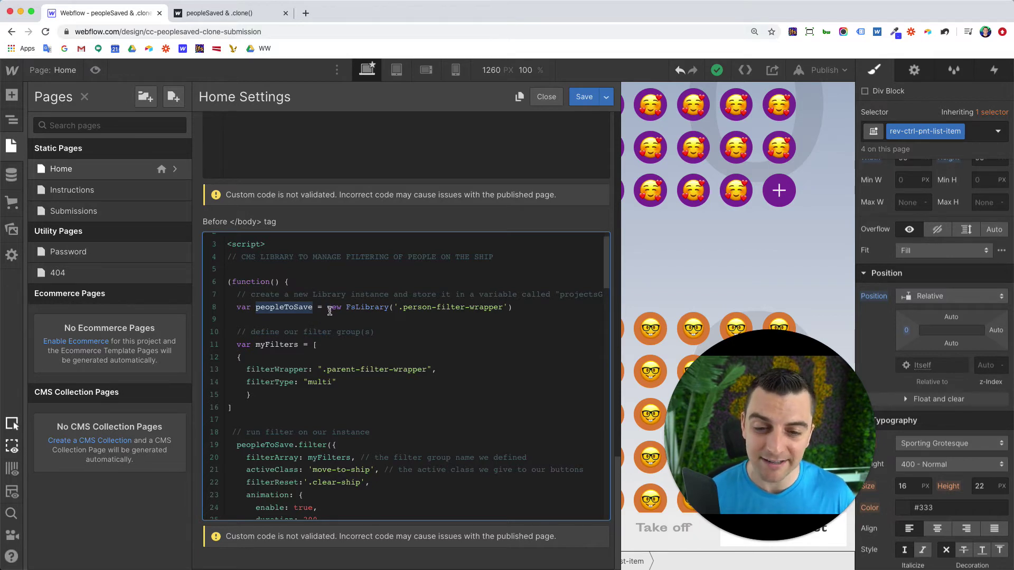
{"action": "left_click_drag", "start_coordinate": [398, 308], "coordinate": [504, 308]}
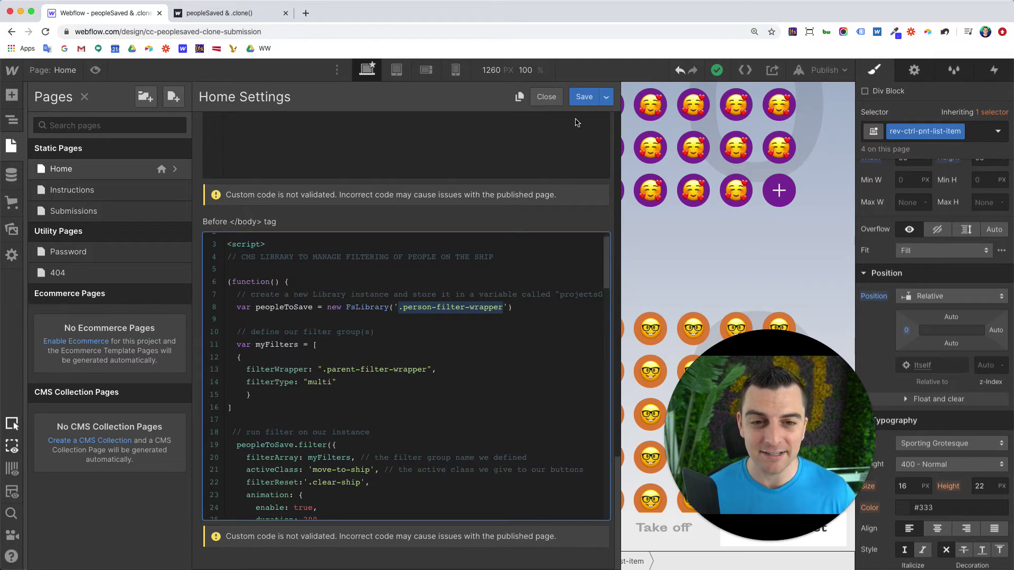
{"action": "left_click", "coordinate": [547, 96]}
- Select the person-filter-wrapper on the canvas and reopen the Home page settings
{"action": "left_click", "coordinate": [631, 234]}
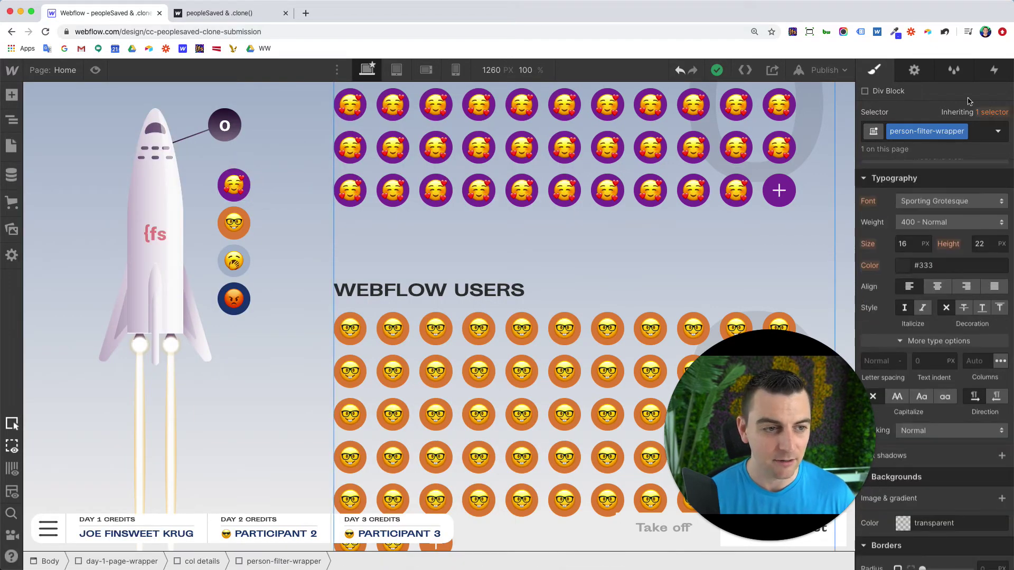
{"action": "scroll", "coordinate": [580, 295], "scroll_direction": "up", "scroll_amount": 5}
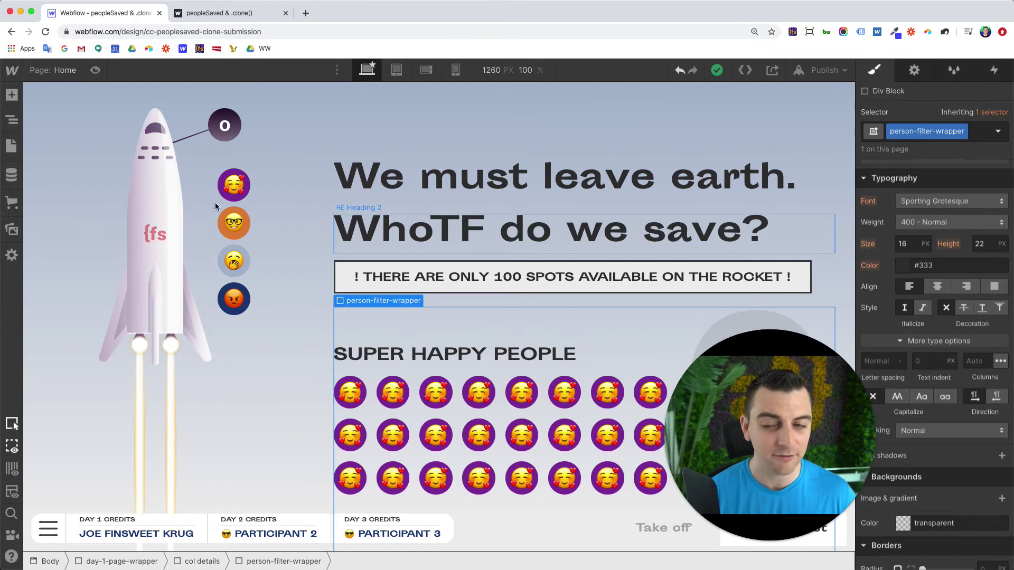
{"action": "left_click", "coordinate": [11, 146]}
{"action": "left_click", "coordinate": [175, 169]}
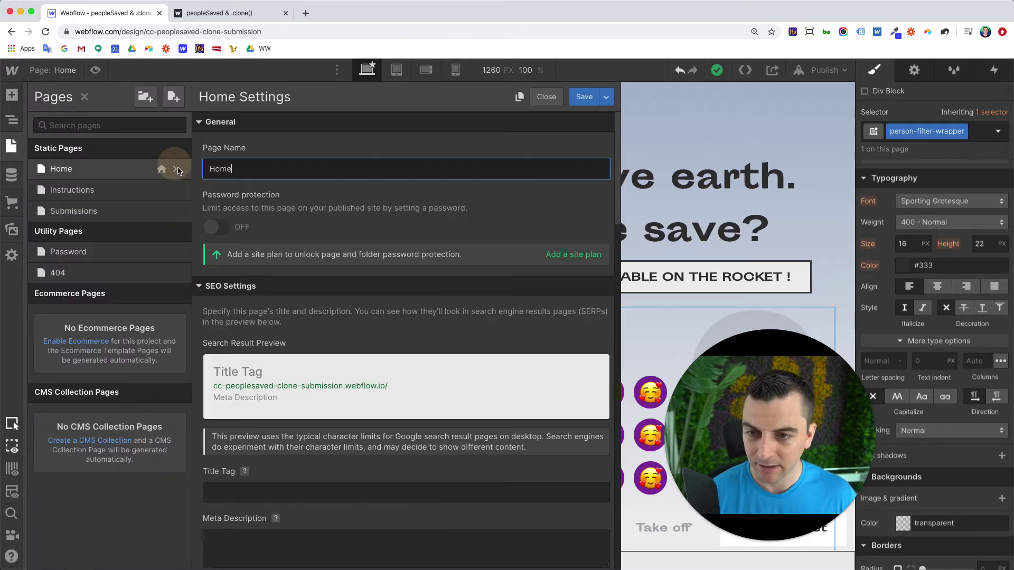
{"action": "scroll", "coordinate": [236, 283], "scroll_direction": "down", "scroll_amount": 20}
{"action": "scroll", "coordinate": [236, 284], "scroll_direction": "down", "scroll_amount": 5}
{"action": "scroll", "coordinate": [271, 307], "scroll_direction": "up", "scroll_amount": 3}
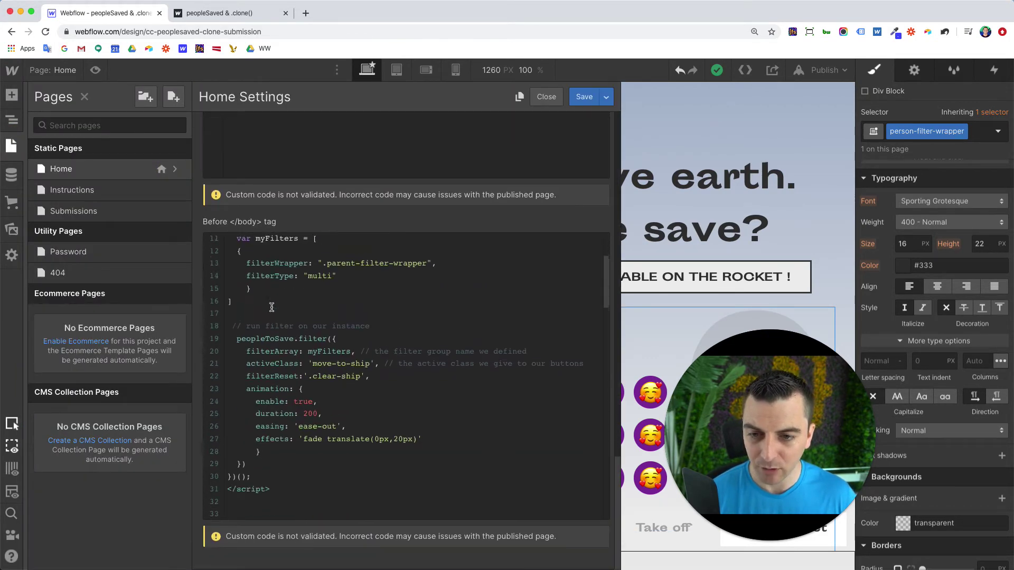
{"action": "scroll", "coordinate": [271, 307], "scroll_direction": "up", "scroll_amount": 1}
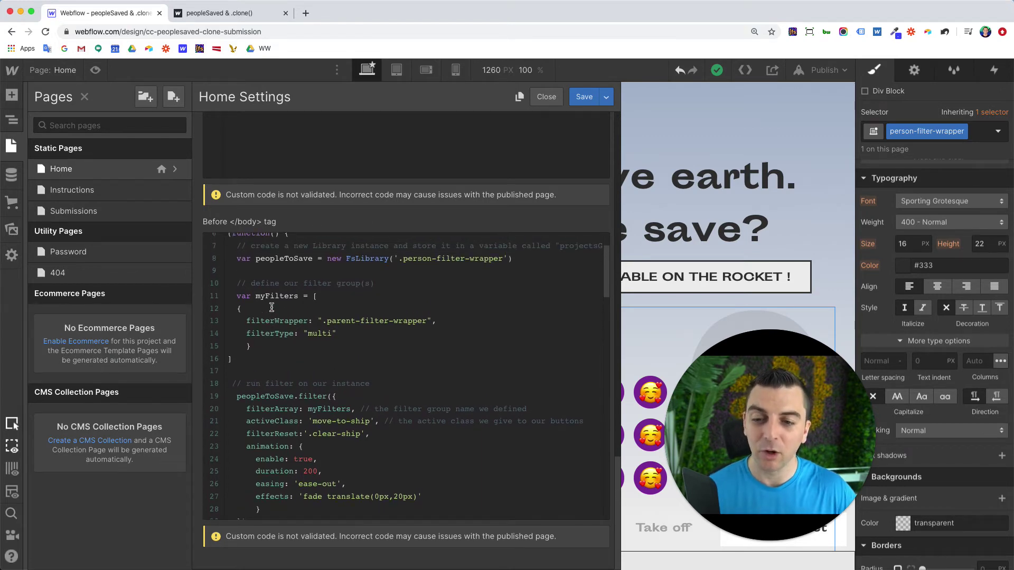
- Inspect the myFilters group and its .parent-filter-wrapper class, then save the settings
{"action": "double_click", "coordinate": [257, 297]}
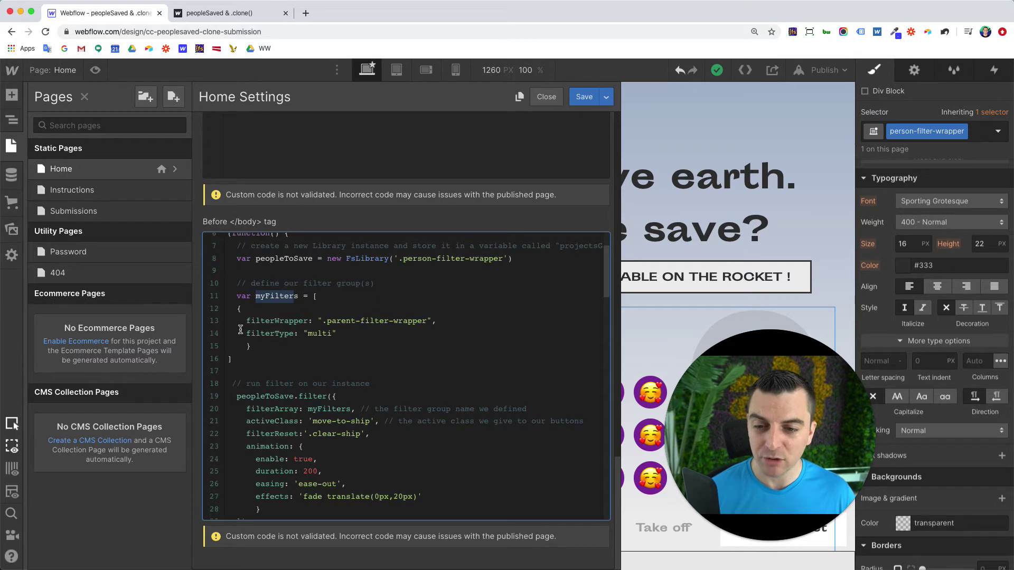
{"action": "left_click_drag", "start_coordinate": [240, 311], "coordinate": [316, 348]}
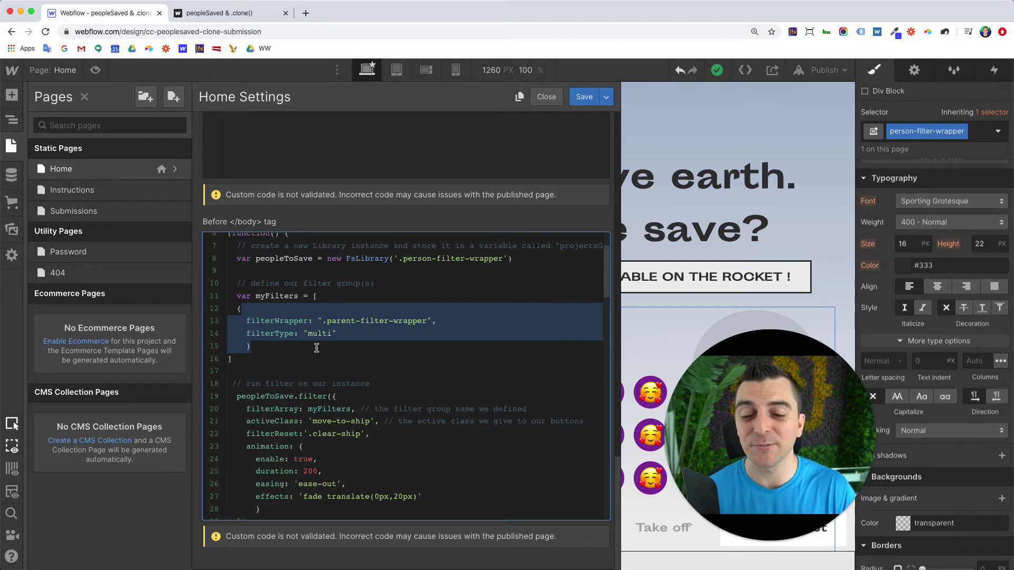
{"action": "left_click", "coordinate": [316, 348]}
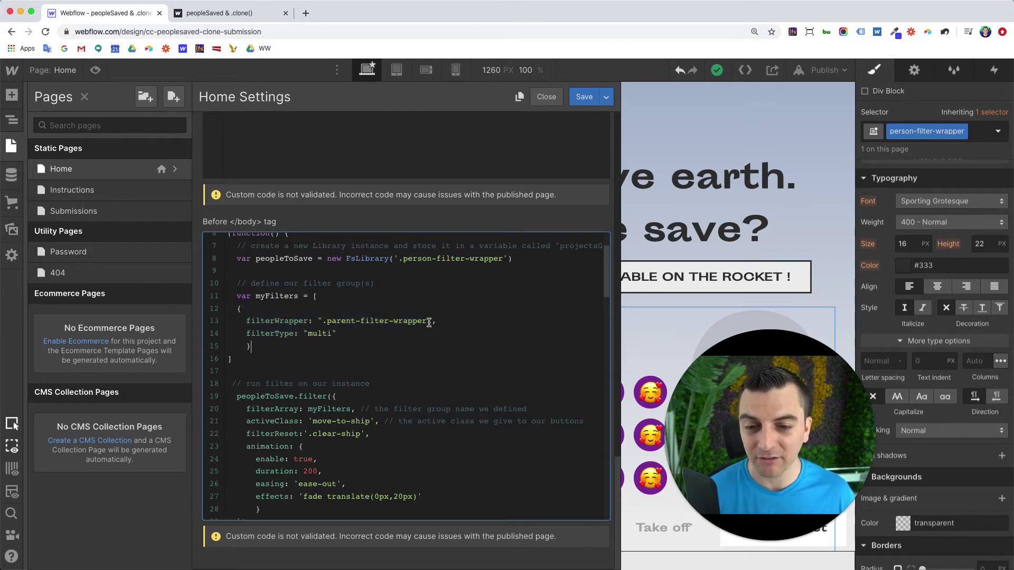
{"action": "left_click_drag", "start_coordinate": [428, 321], "coordinate": [317, 321]}
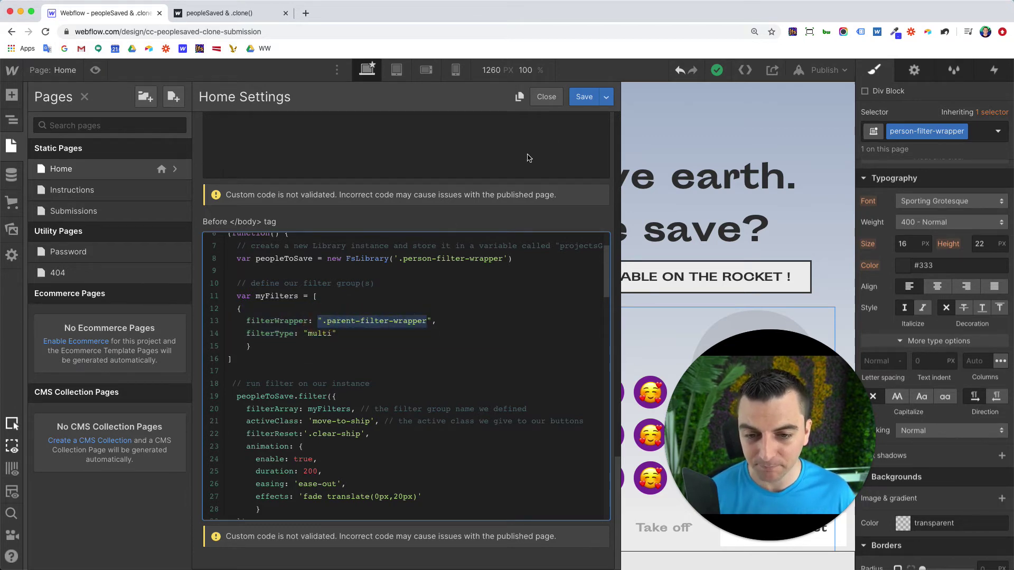
{"action": "left_click", "coordinate": [590, 100]}
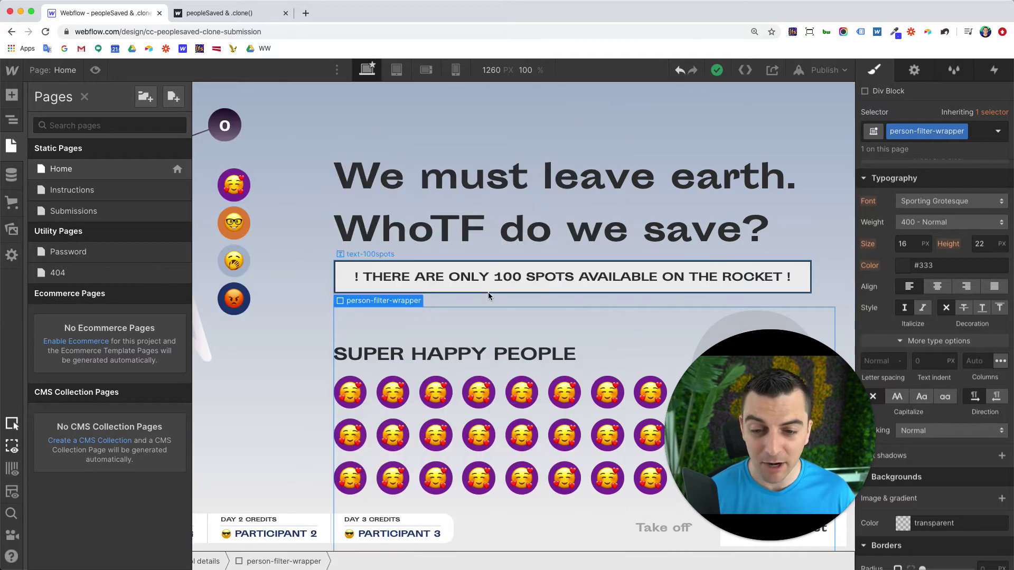
{"action": "left_click", "coordinate": [246, 242]}
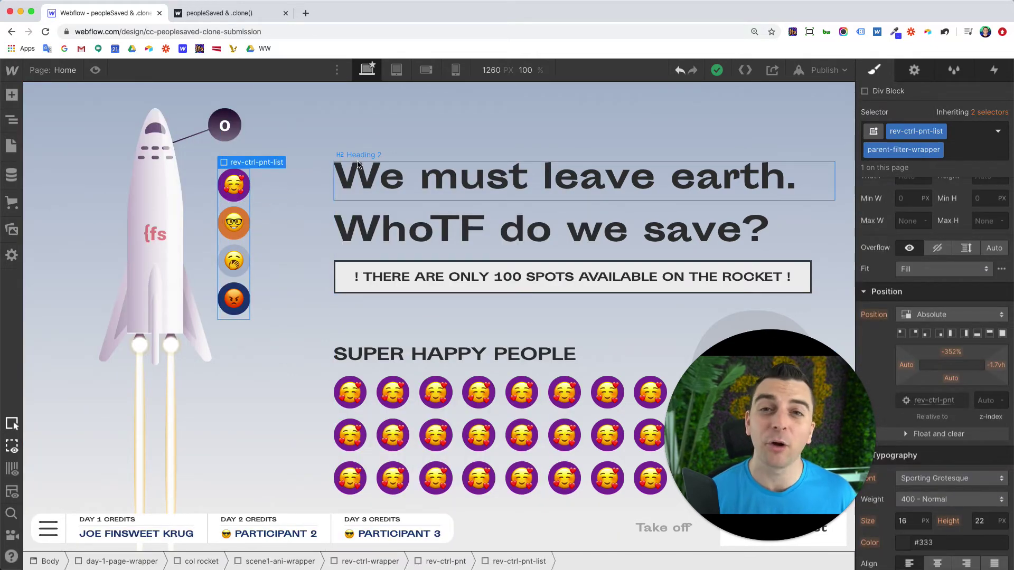
{"action": "left_click", "coordinate": [11, 146]}
{"action": "left_click", "coordinate": [176, 169]}
{"action": "scroll", "coordinate": [211, 199], "scroll_direction": "down", "scroll_amount": 15}
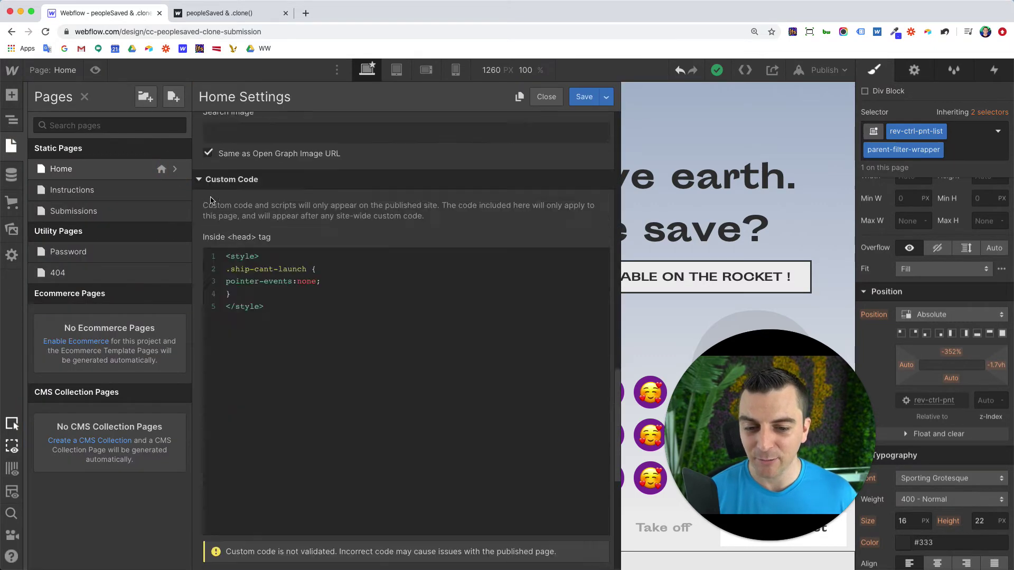
{"action": "scroll", "coordinate": [291, 447], "scroll_direction": "down", "scroll_amount": 3}
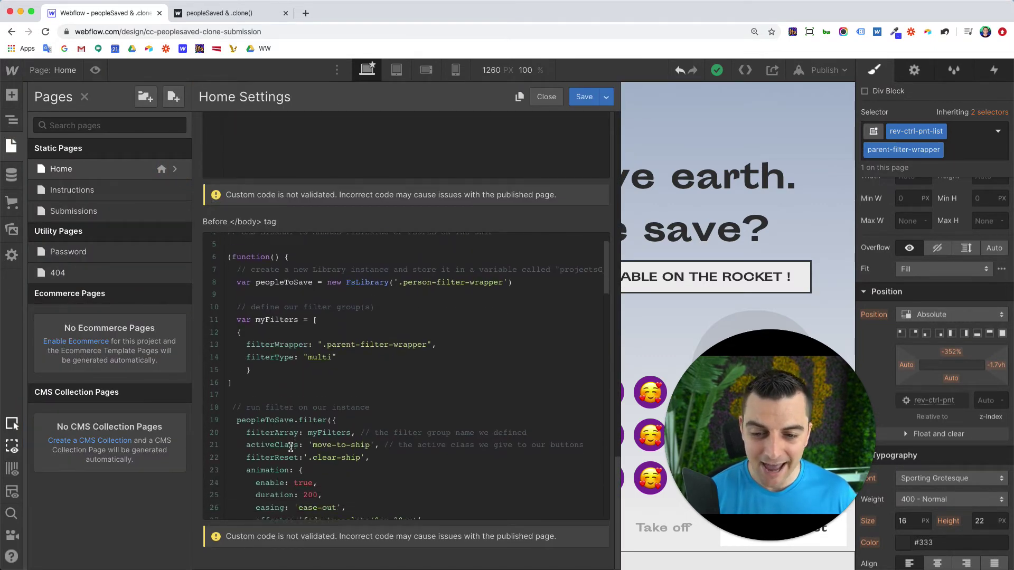
{"action": "left_click_drag", "start_coordinate": [338, 346], "coordinate": [245, 345]}
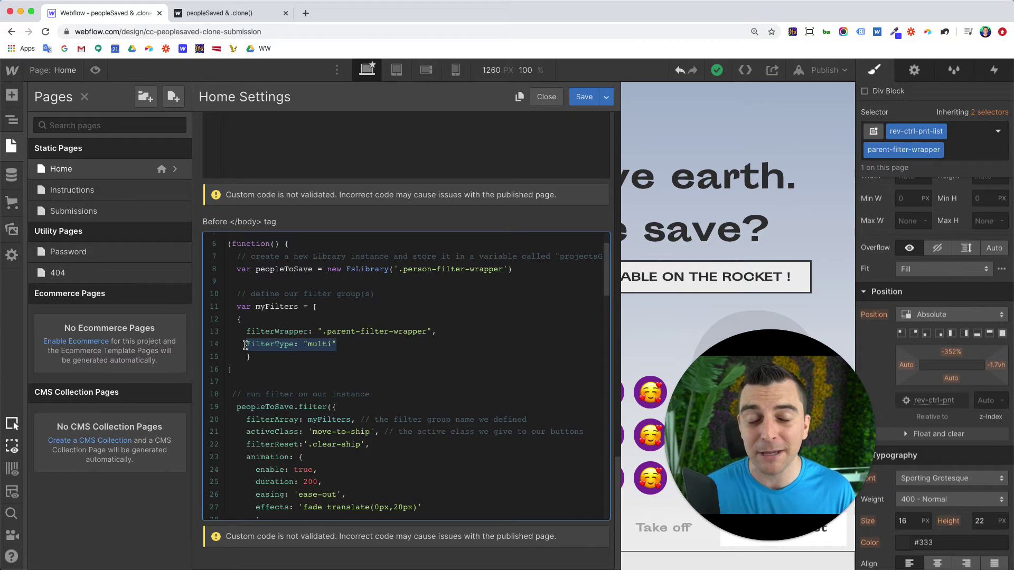
{"action": "left_click", "coordinate": [305, 338]}
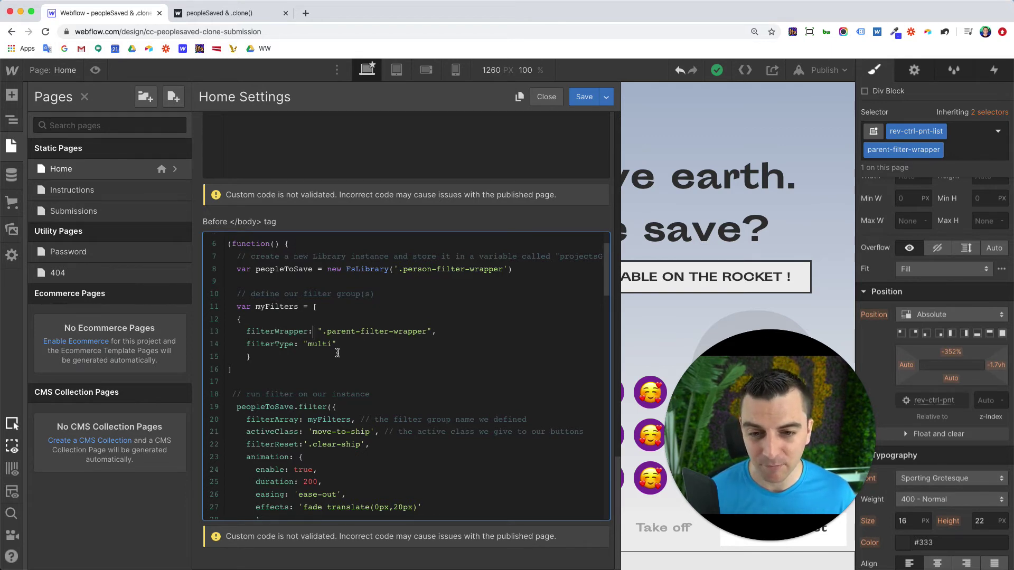
{"action": "left_click_drag", "start_coordinate": [238, 269], "coordinate": [534, 272]}
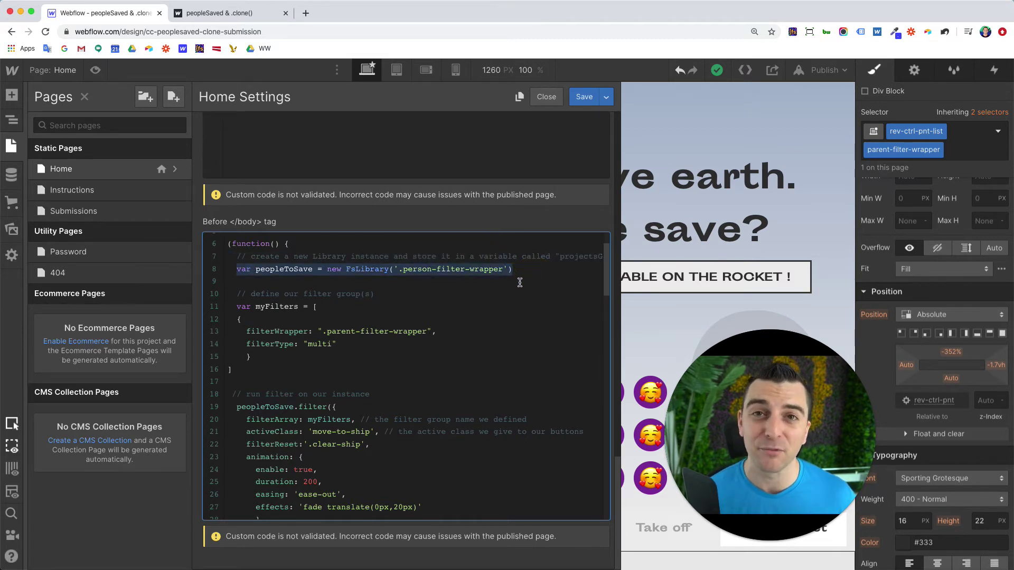
{"action": "scroll", "coordinate": [520, 282], "scroll_direction": "down", "scroll_amount": 1}
{"action": "left_click_drag", "start_coordinate": [251, 377], "coordinate": [206, 294]}
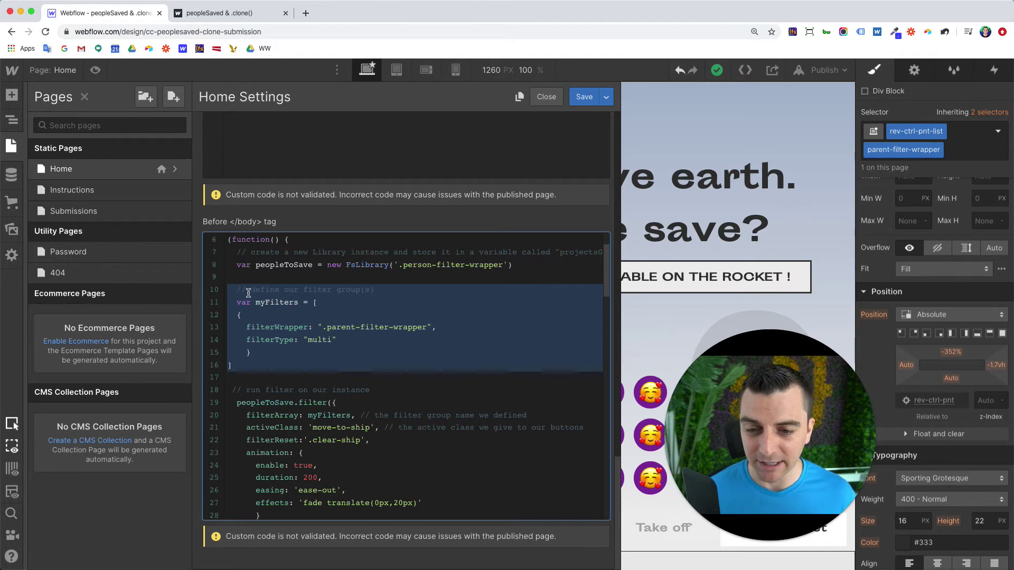
{"action": "left_click", "coordinate": [309, 349]}
{"action": "scroll", "coordinate": [310, 349], "scroll_direction": "down", "scroll_amount": 3}
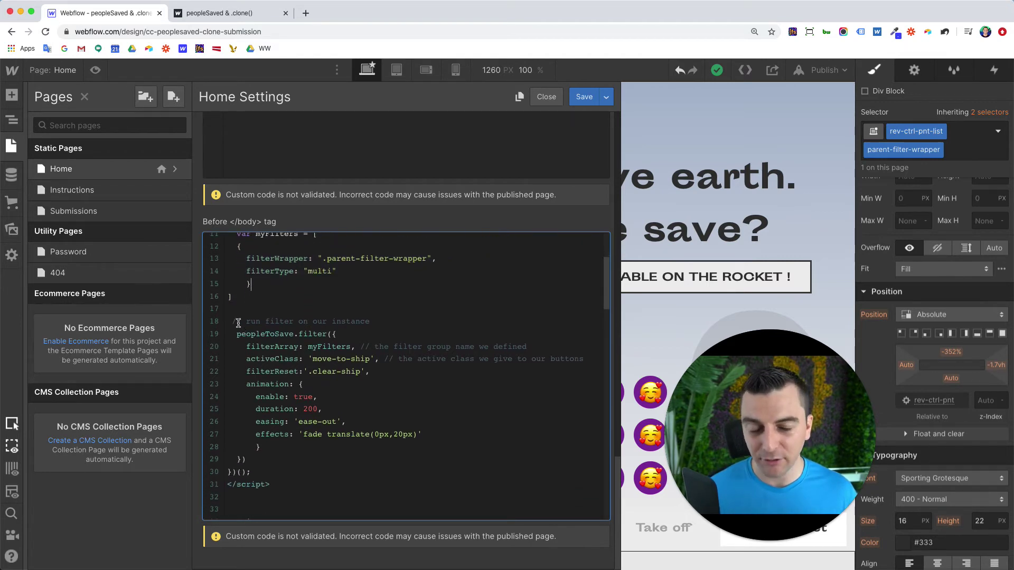
{"action": "scroll", "coordinate": [238, 323], "scroll_direction": "up", "scroll_amount": 3}
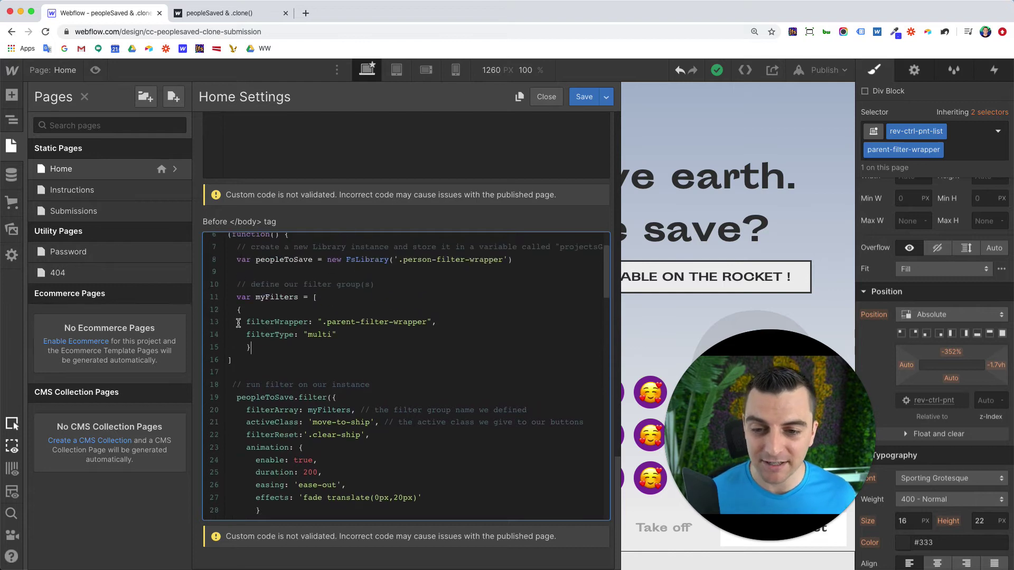
{"action": "left_click_drag", "start_coordinate": [313, 259], "coordinate": [256, 259]}
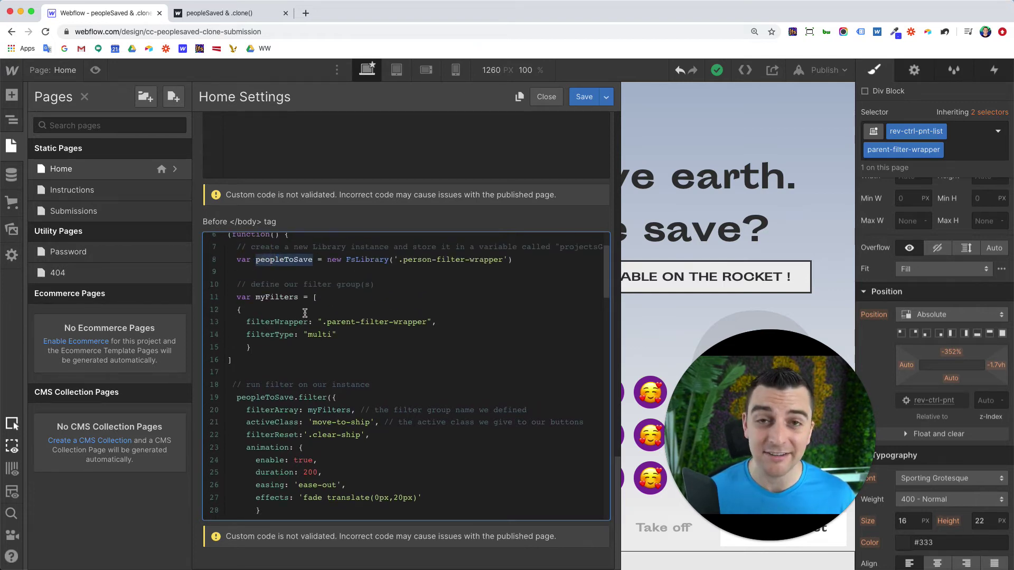
{"action": "scroll", "coordinate": [301, 312], "scroll_direction": "down", "scroll_amount": 5}
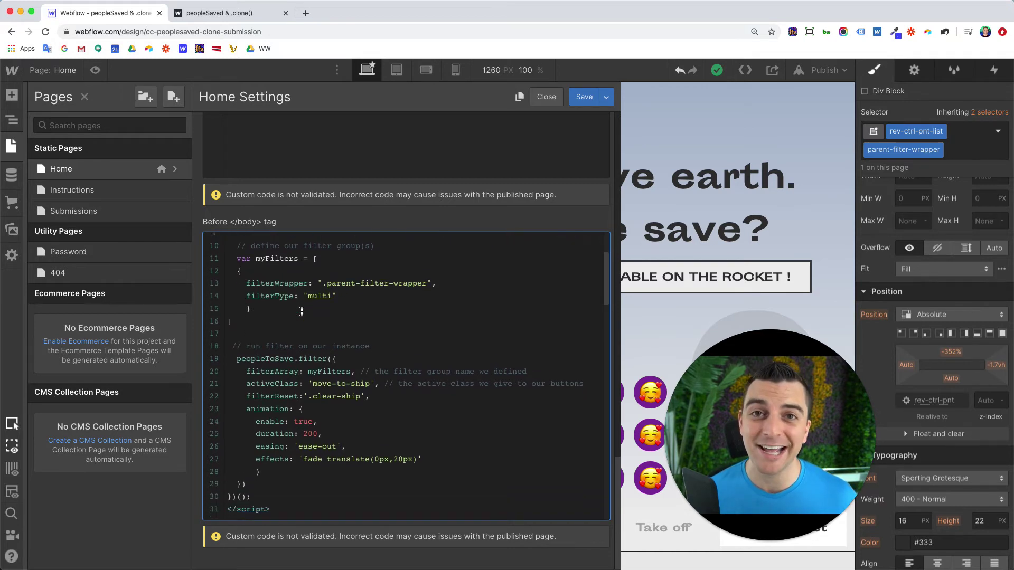
{"action": "left_click_drag", "start_coordinate": [297, 312], "coordinate": [227, 313]}
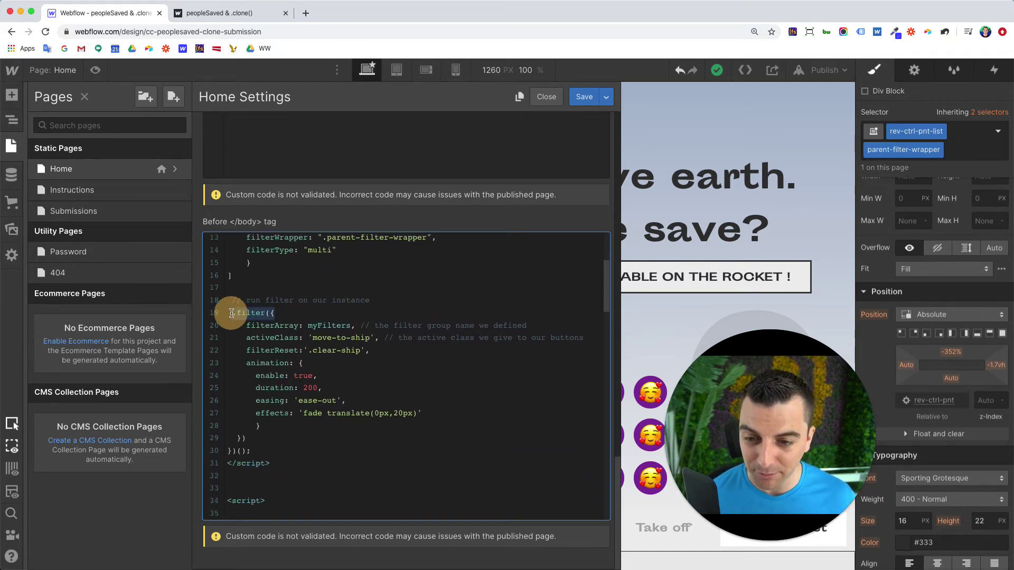
{"action": "key", "text": "BackSpace"}
{"action": "left_click", "coordinate": [298, 315]}
{"action": "key", "text": "super+z"}
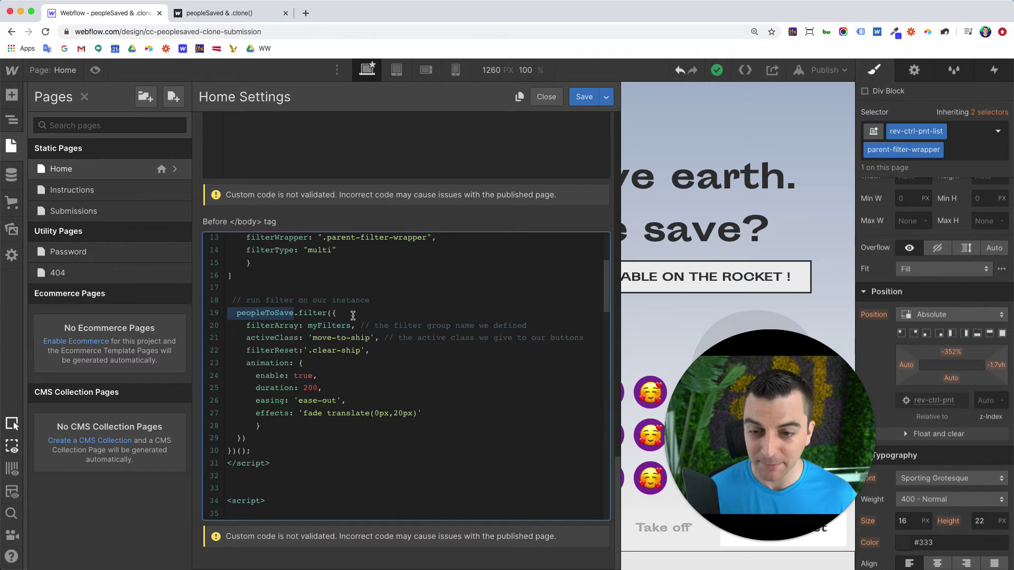
{"action": "left_click", "coordinate": [296, 315]}
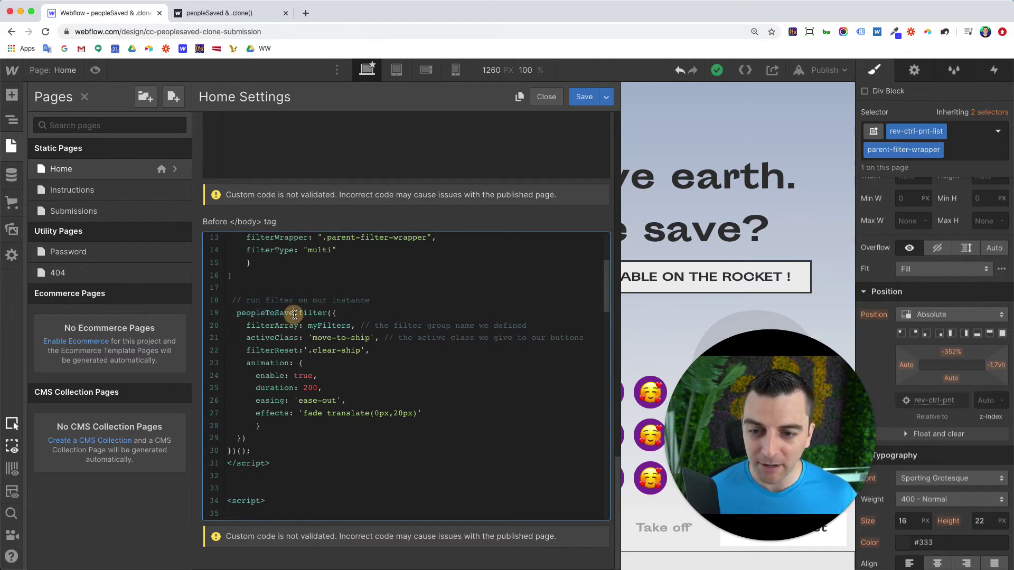
{"action": "left_click_drag", "start_coordinate": [294, 312], "coordinate": [336, 313]}
{"action": "scroll", "coordinate": [356, 314], "scroll_direction": "up", "scroll_amount": 3}
{"action": "left_click", "coordinate": [209, 295]}
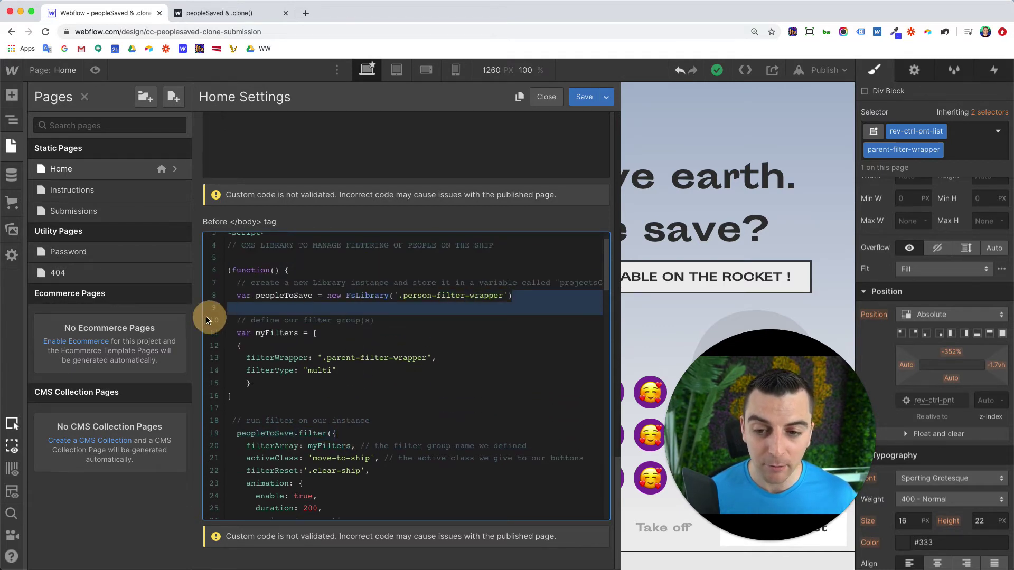
{"action": "scroll", "coordinate": [307, 352], "scroll_direction": "down", "scroll_amount": 3}
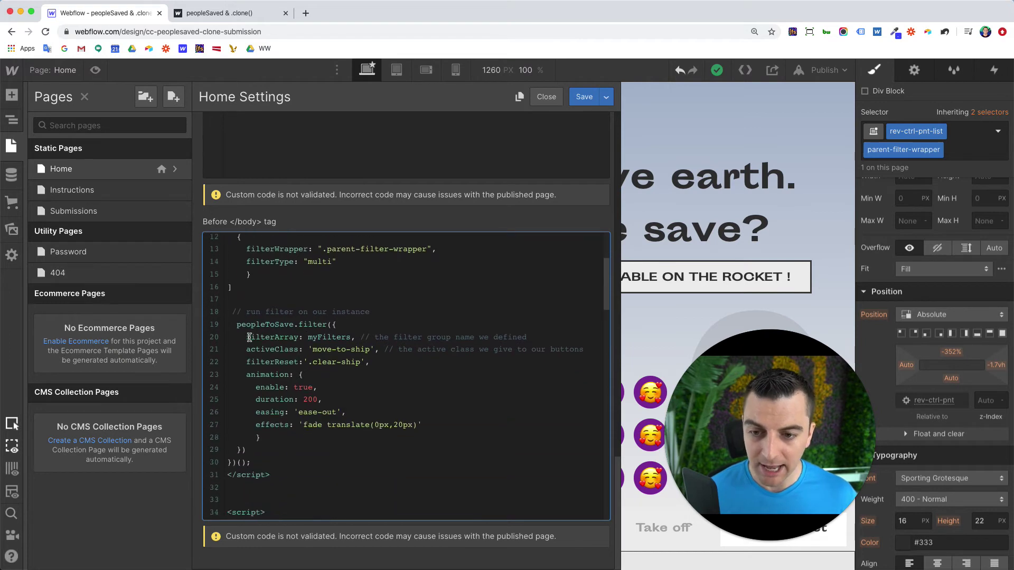
{"action": "left_click_drag", "start_coordinate": [246, 337], "coordinate": [352, 337]}
{"action": "scroll", "coordinate": [352, 336], "scroll_direction": "up", "scroll_amount": 1}
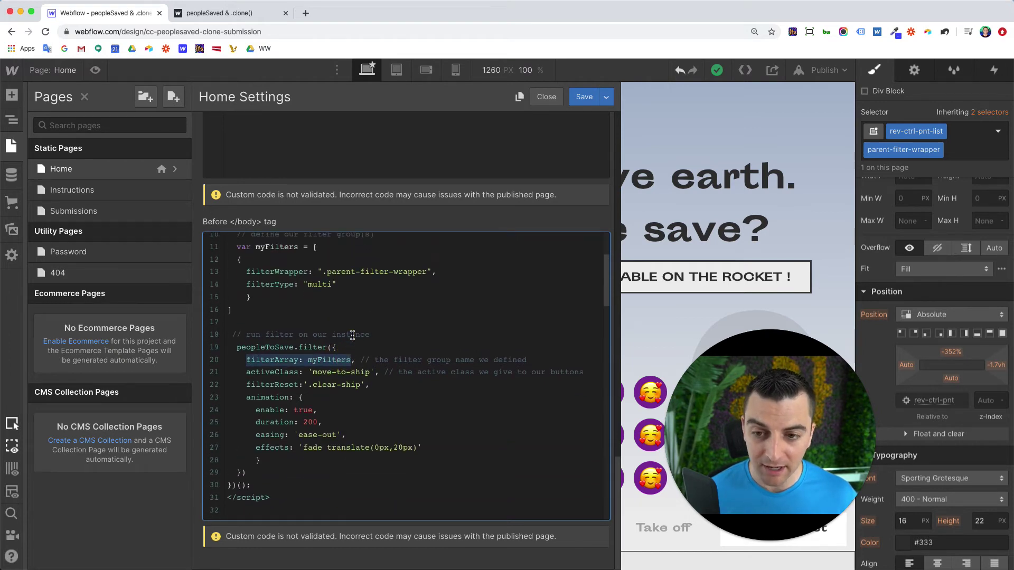
{"action": "left_click", "coordinate": [306, 244]}
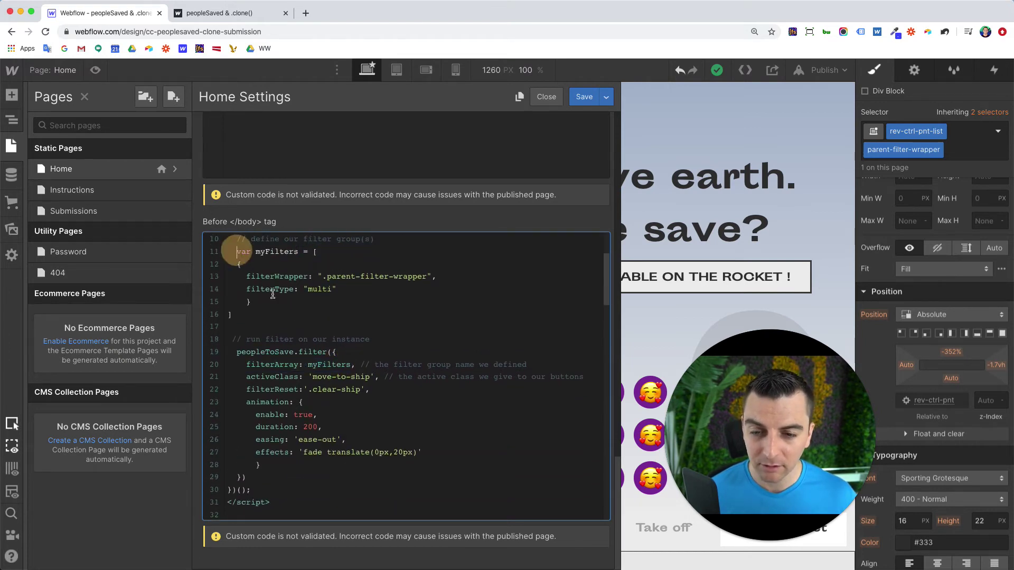
{"action": "scroll", "coordinate": [298, 327], "scroll_direction": "up", "scroll_amount": 2}
{"action": "scroll", "coordinate": [297, 327], "scroll_direction": "down", "scroll_amount": 1}
{"action": "left_click_drag", "start_coordinate": [236, 388], "coordinate": [359, 389]}
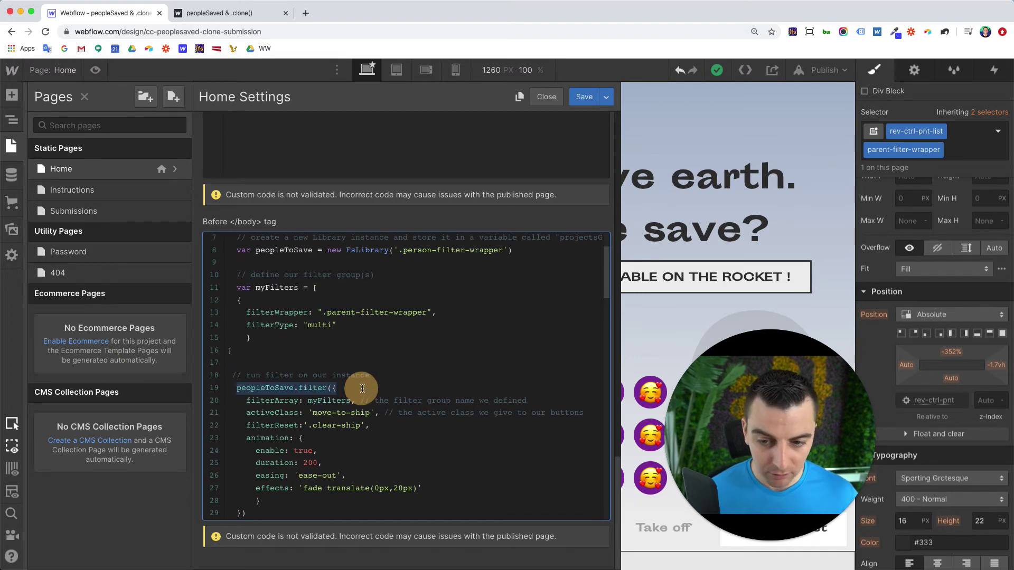
{"action": "left_click_drag", "start_coordinate": [242, 402], "coordinate": [360, 403]}
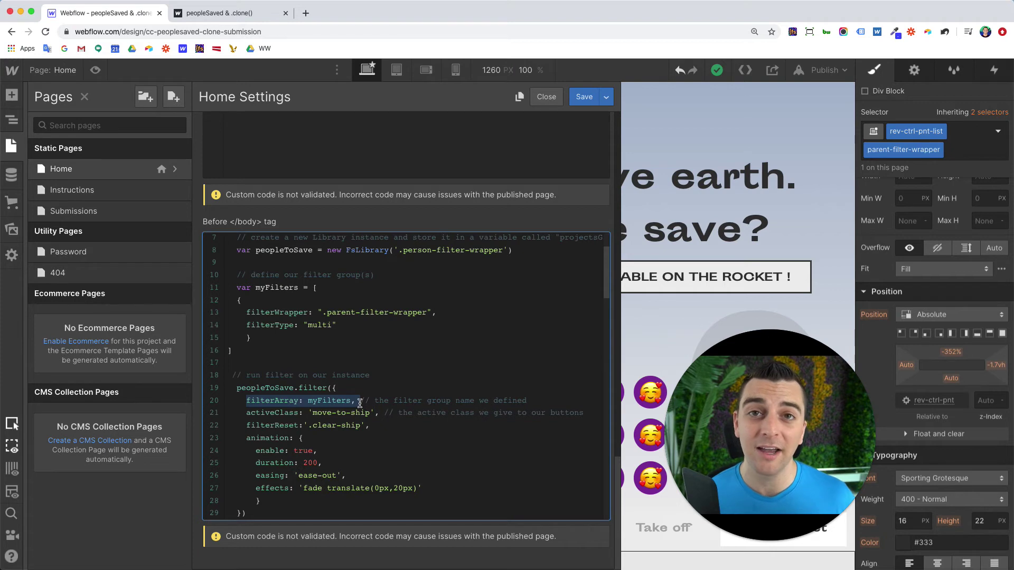
{"action": "scroll", "coordinate": [273, 339], "scroll_direction": "down", "scroll_amount": 2}
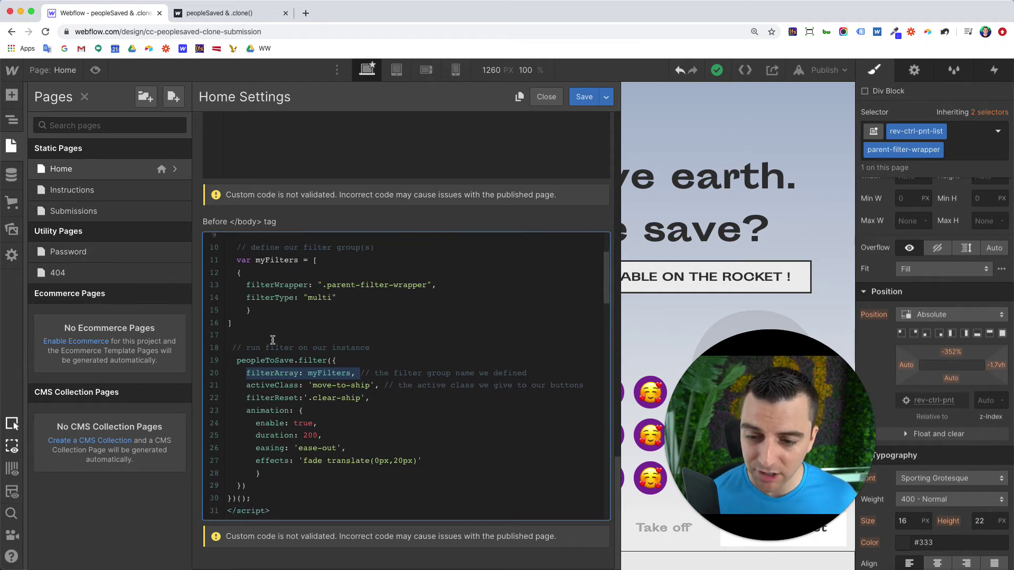
{"action": "left_click_drag", "start_coordinate": [246, 384], "coordinate": [295, 385]}
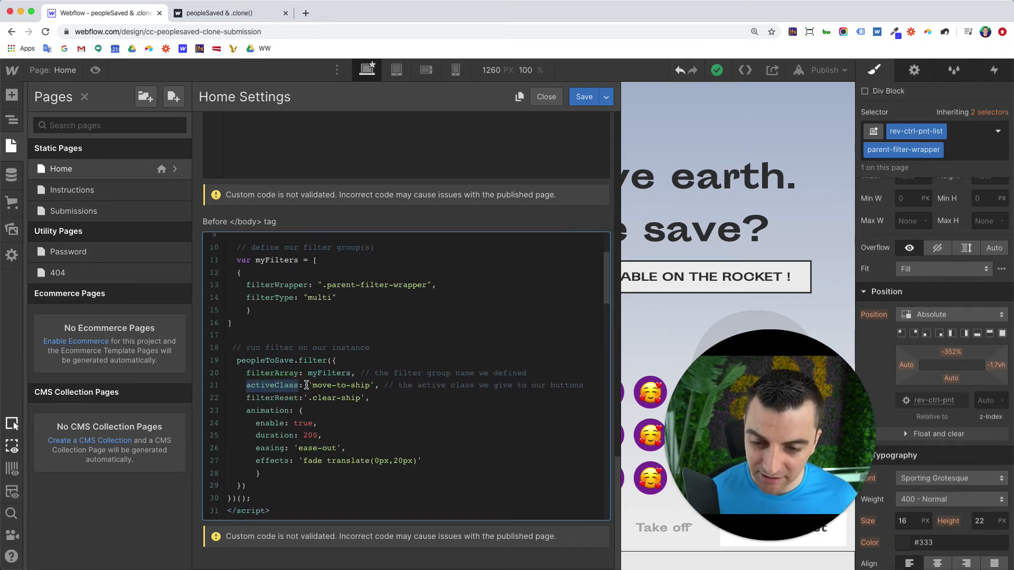
{"action": "left_click", "coordinate": [316, 385]}
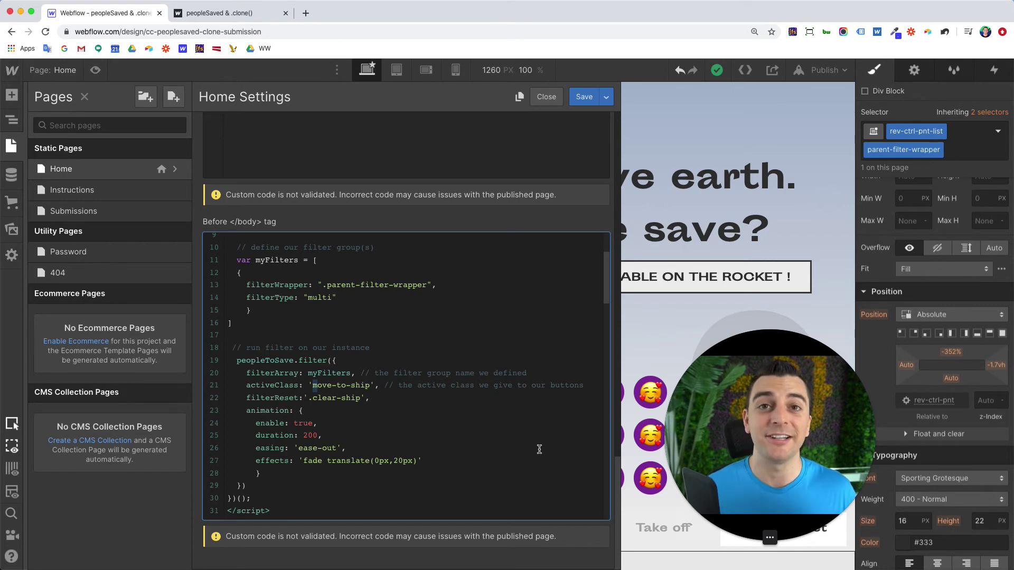
{"action": "scroll", "coordinate": [352, 441], "scroll_direction": "down", "scroll_amount": 1}
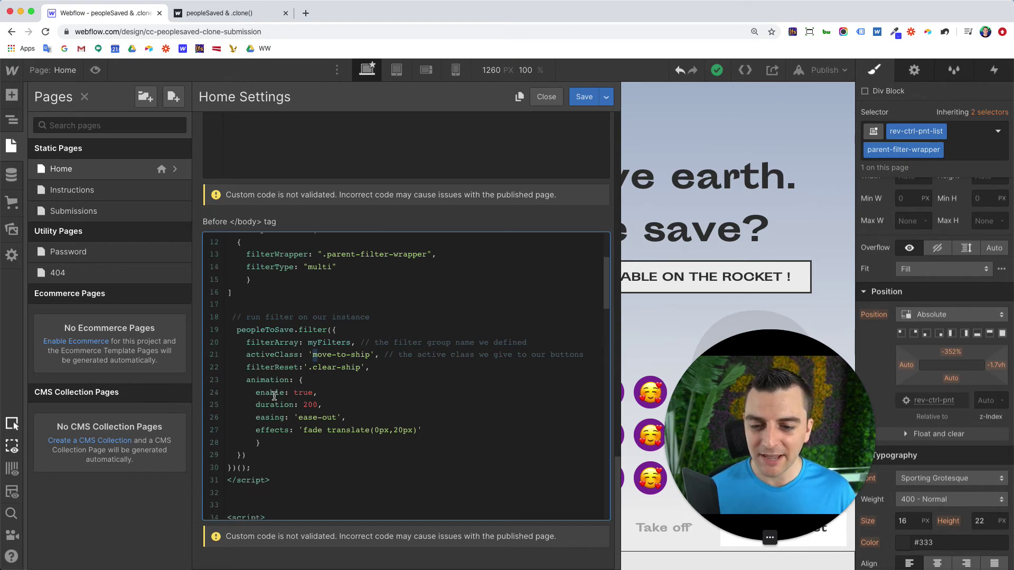
{"action": "left_click", "coordinate": [275, 392]}
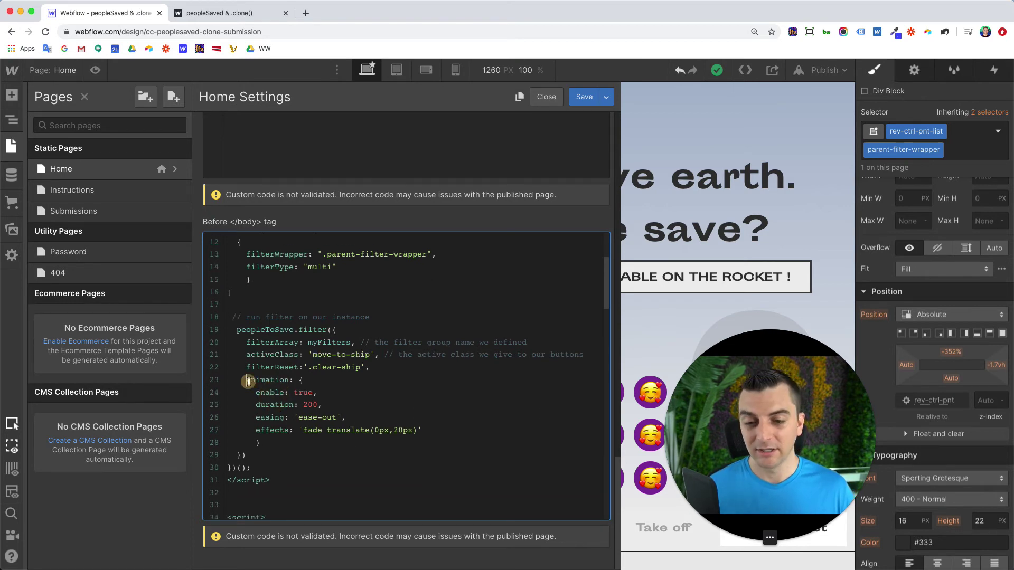
{"action": "left_click_drag", "start_coordinate": [247, 380], "coordinate": [343, 443]}
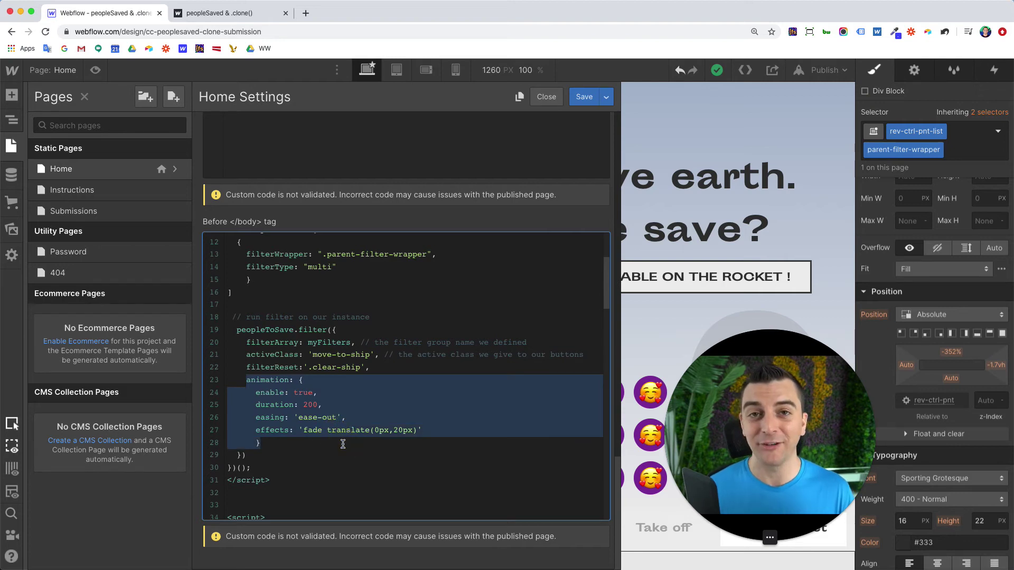
{"action": "left_click", "coordinate": [342, 444]}
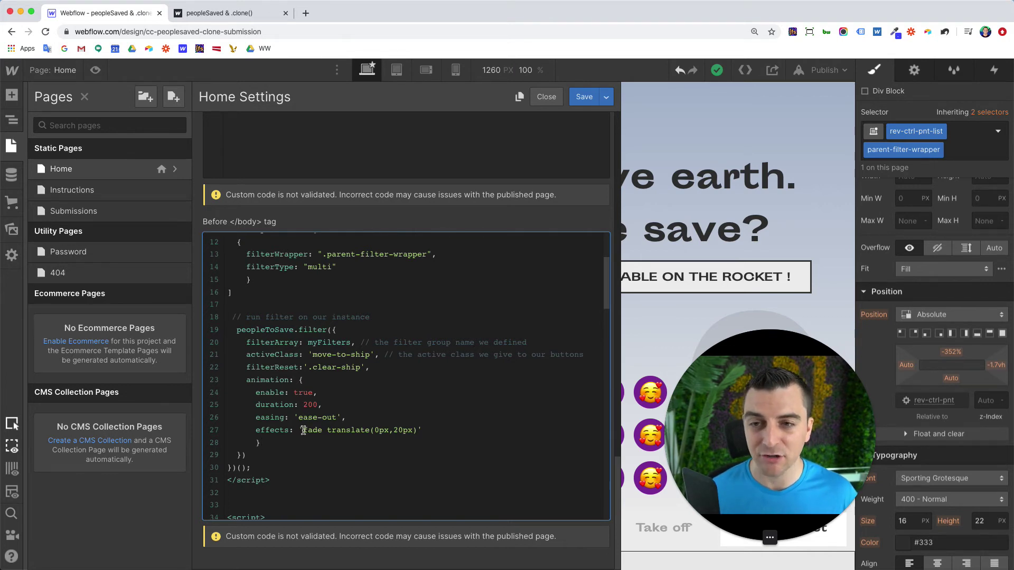
{"action": "scroll", "coordinate": [303, 431], "scroll_direction": "up", "scroll_amount": 5}
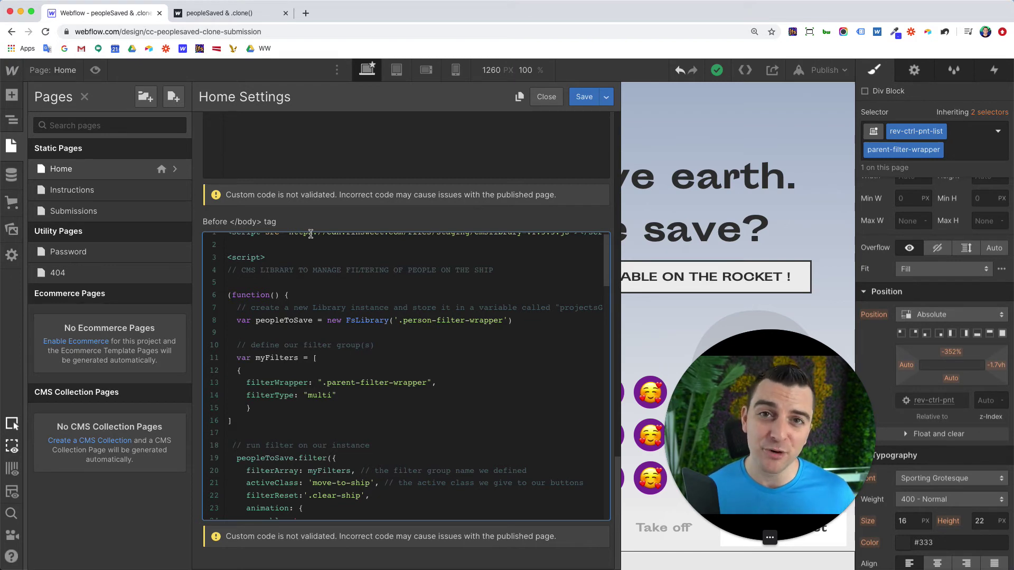
- Load the Finsweet CMS Library docs in a new browser tab
{"action": "left_click", "coordinate": [305, 13]}
{"action": "type", "text": "cms"}
{"action": "key", "text": "Return"}
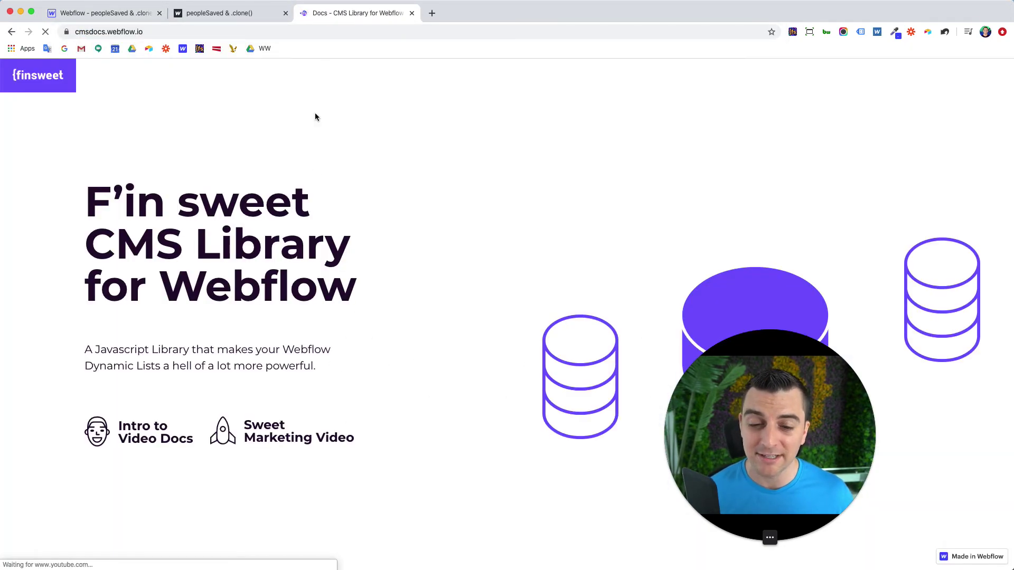
- Scroll to the Visual Script Writer section and launch it via 'Grab it here'
{"action": "scroll", "coordinate": [315, 169], "scroll_direction": "down", "scroll_amount": 12}
{"action": "scroll", "coordinate": [315, 172], "scroll_direction": "down", "scroll_amount": 5}
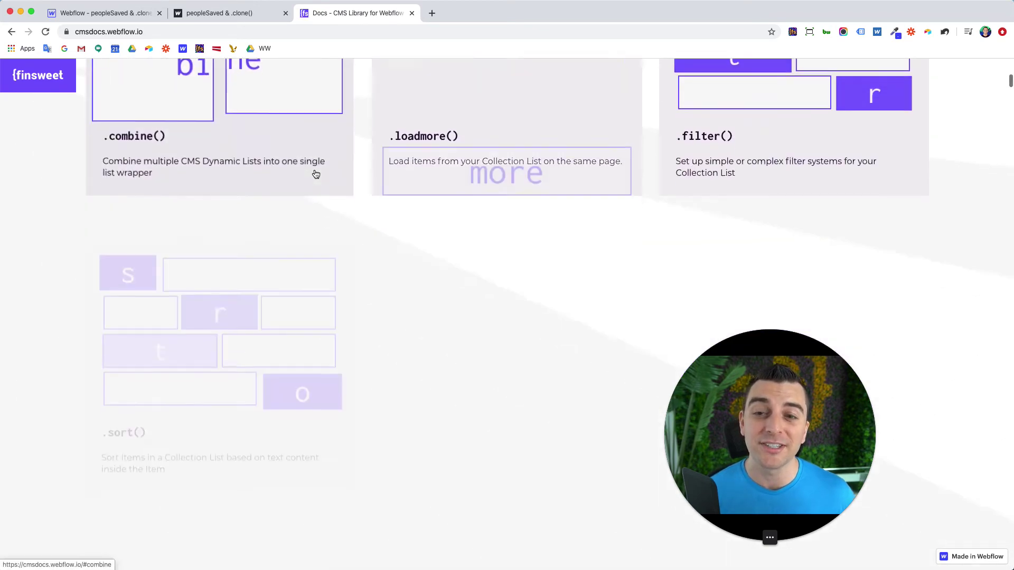
{"action": "scroll", "coordinate": [398, 214], "scroll_direction": "up", "scroll_amount": 3}
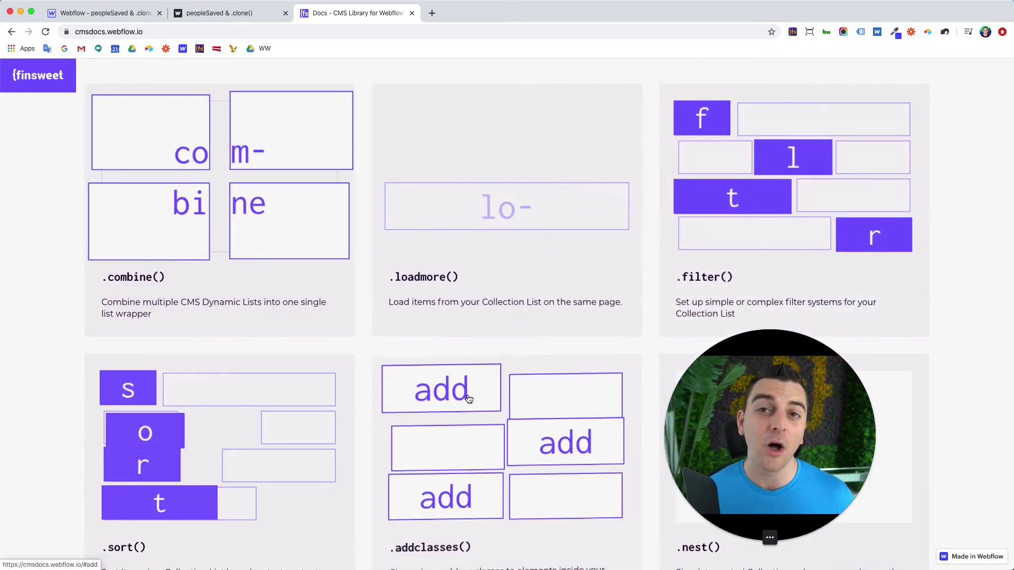
{"action": "scroll", "coordinate": [469, 398], "scroll_direction": "down", "scroll_amount": 1}
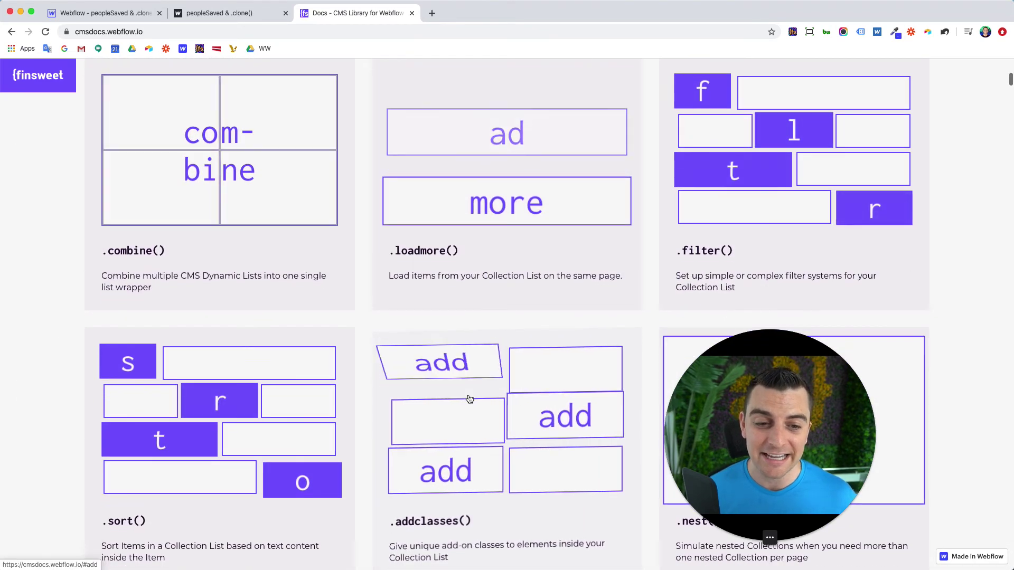
{"action": "scroll", "coordinate": [624, 275], "scroll_direction": "down", "scroll_amount": 8}
{"action": "scroll", "coordinate": [624, 275], "scroll_direction": "up", "scroll_amount": 15}
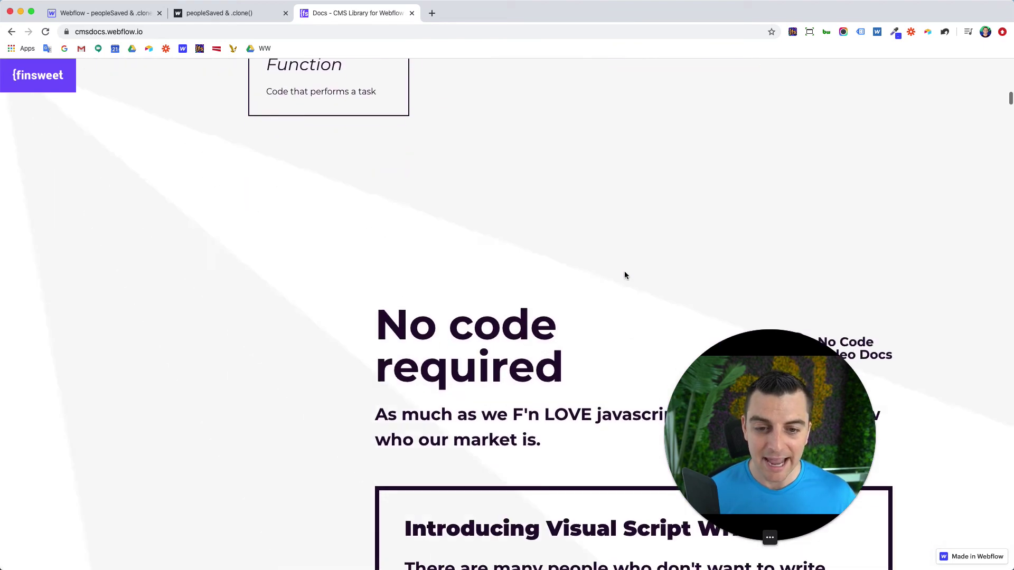
{"action": "scroll", "coordinate": [624, 274], "scroll_direction": "down", "scroll_amount": 5}
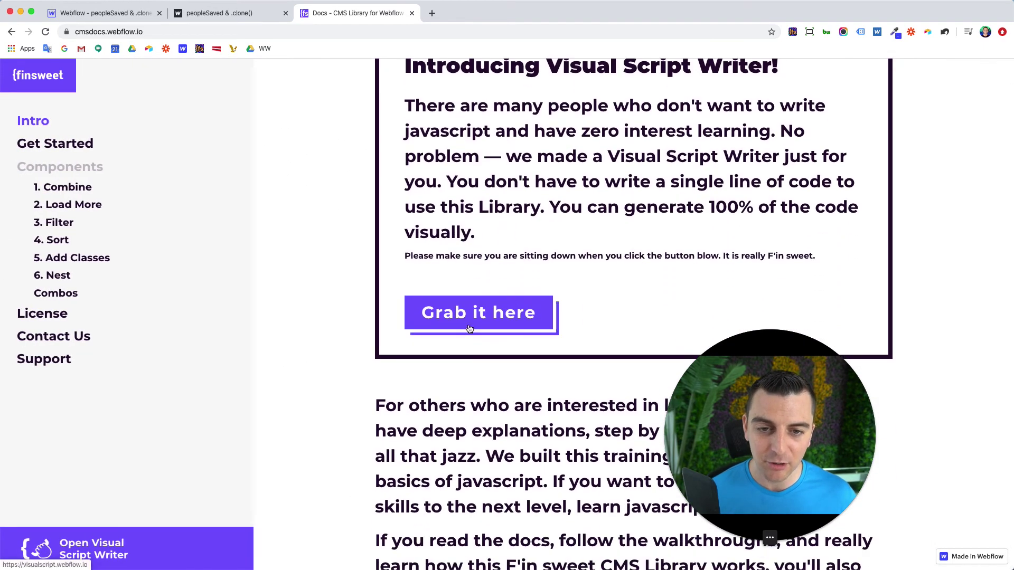
{"action": "left_click", "coordinate": [468, 328]}
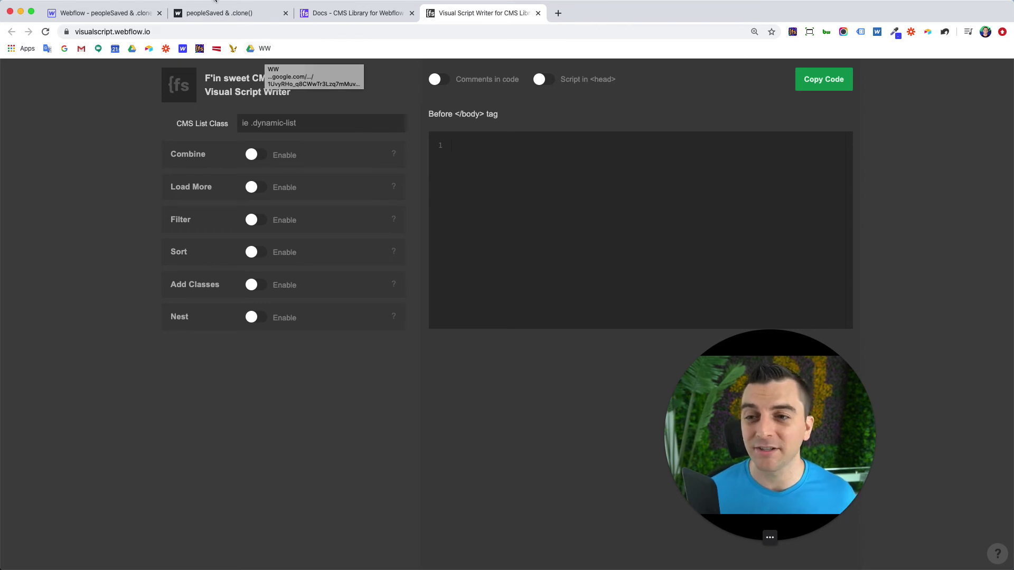
- Copy .person-filter-wrapper from Webflow into CMS List Class and enable the Filter feature
{"action": "left_click", "coordinate": [103, 13]}
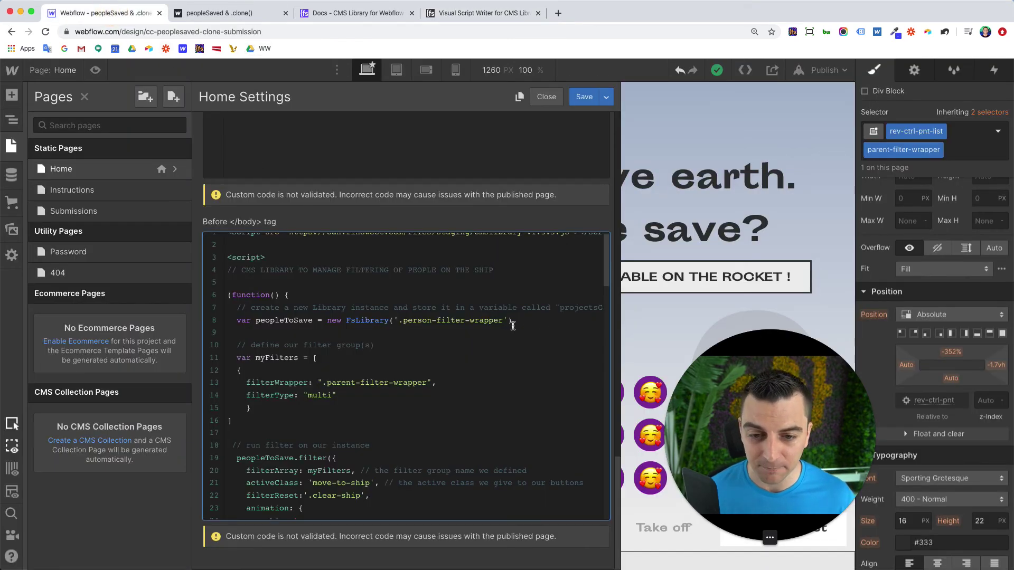
{"action": "left_click_drag", "start_coordinate": [502, 321], "coordinate": [398, 320]}
{"action": "key", "text": "super+c"}
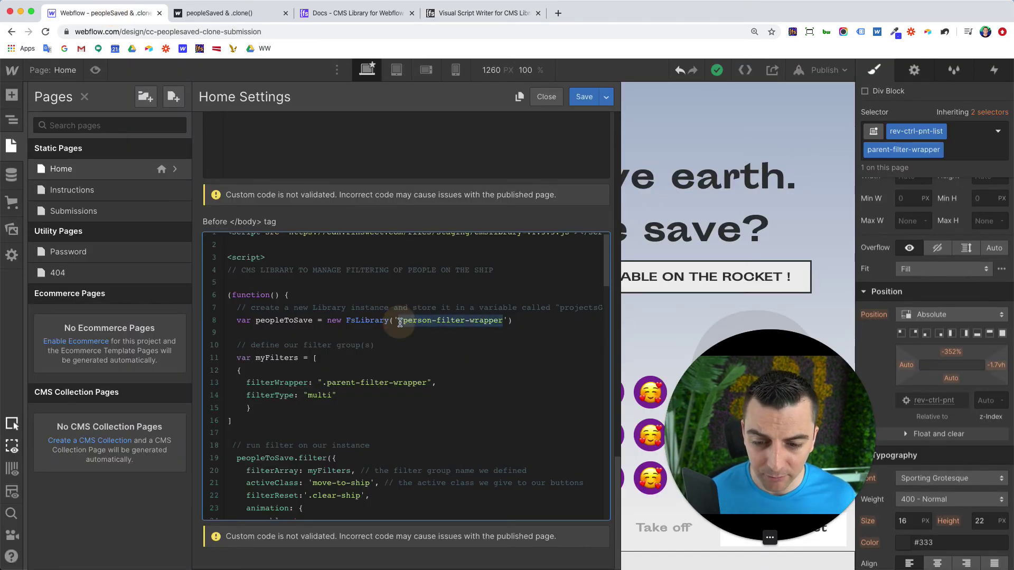
{"action": "left_click", "coordinate": [430, 13]}
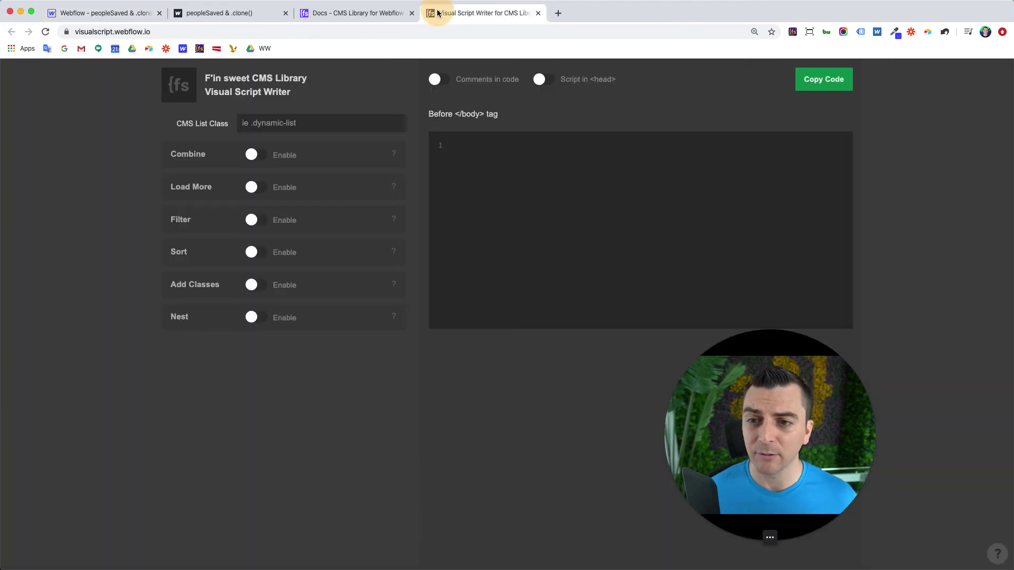
{"action": "left_click", "coordinate": [324, 119]}
{"action": "key", "text": "super+v"}
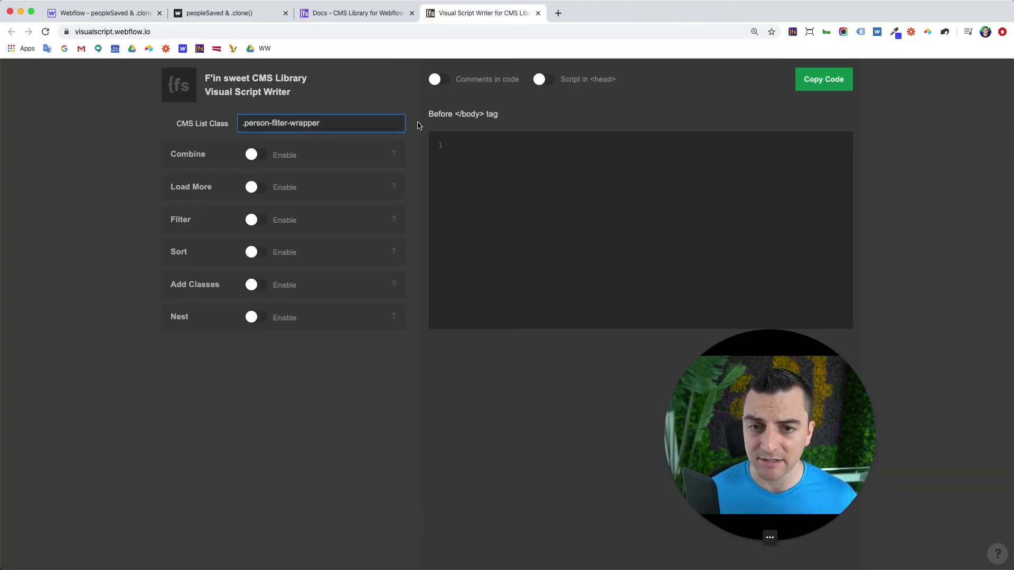
{"action": "left_click", "coordinate": [415, 126]}
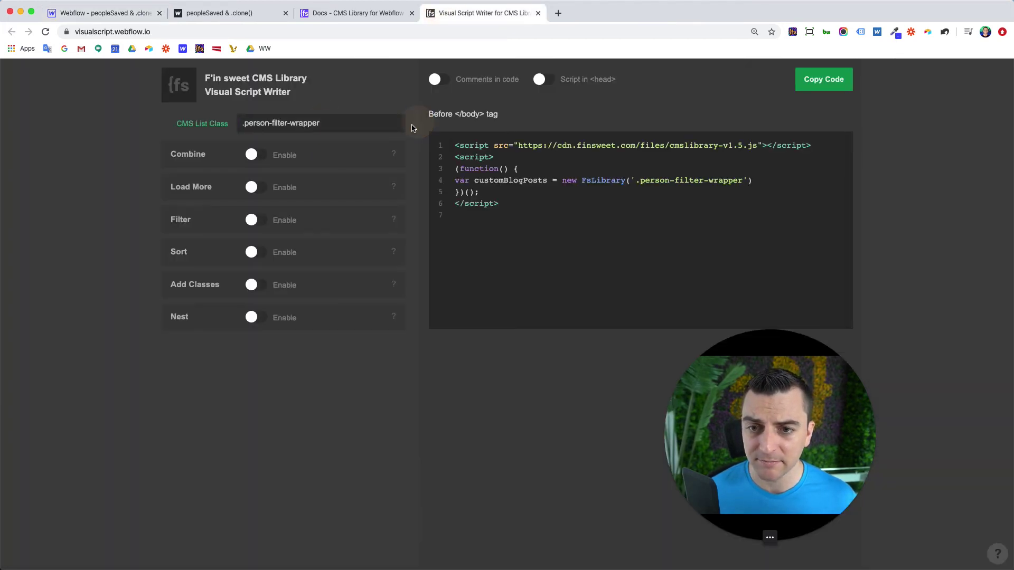
{"action": "left_click", "coordinate": [256, 220]}
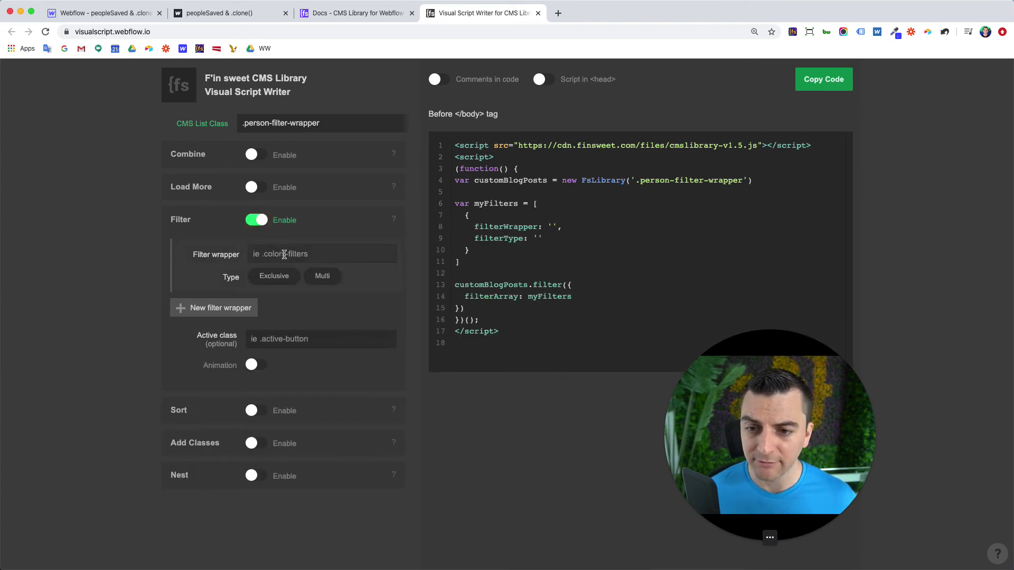
- Paste .parent-filter-wrapper as the Filter wrapper and make it a Multi filter
{"action": "left_click", "coordinate": [123, 13]}
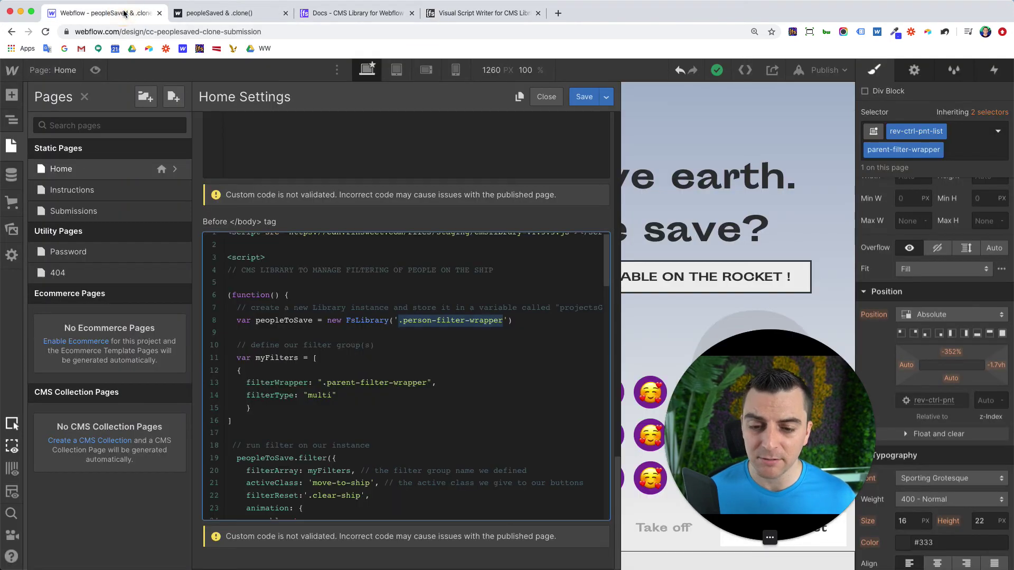
{"action": "left_click_drag", "start_coordinate": [426, 383], "coordinate": [322, 380]}
{"action": "key", "text": "super+c"}
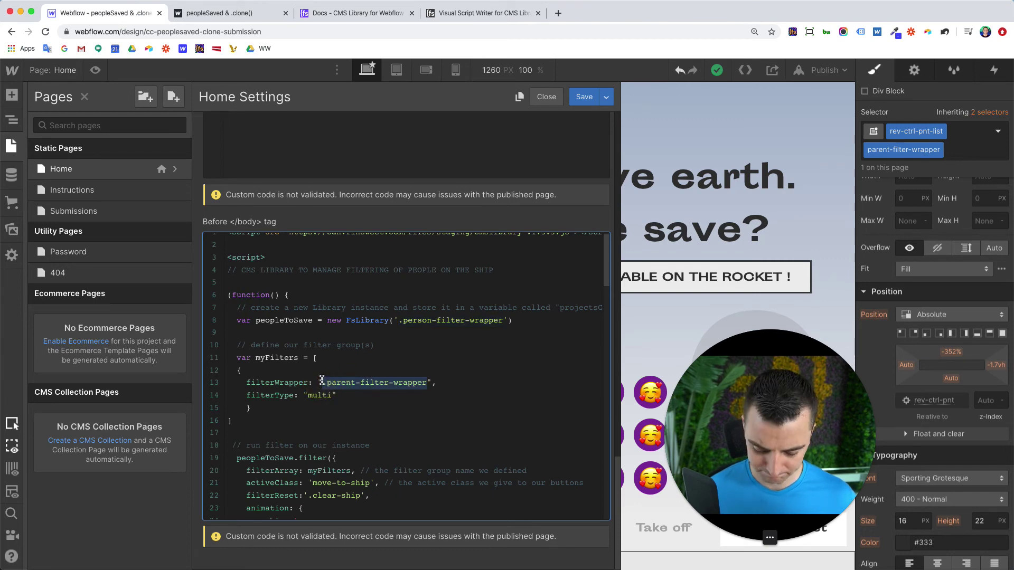
{"action": "left_click", "coordinate": [477, 12]}
{"action": "left_click", "coordinate": [343, 261]}
{"action": "key", "text": "super+v"}
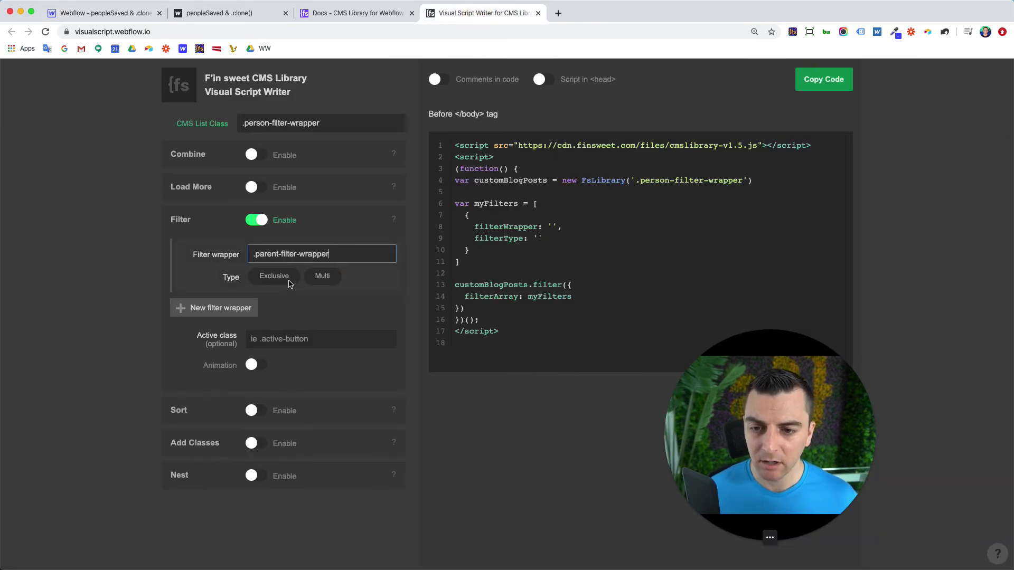
{"action": "left_click", "coordinate": [323, 282]}
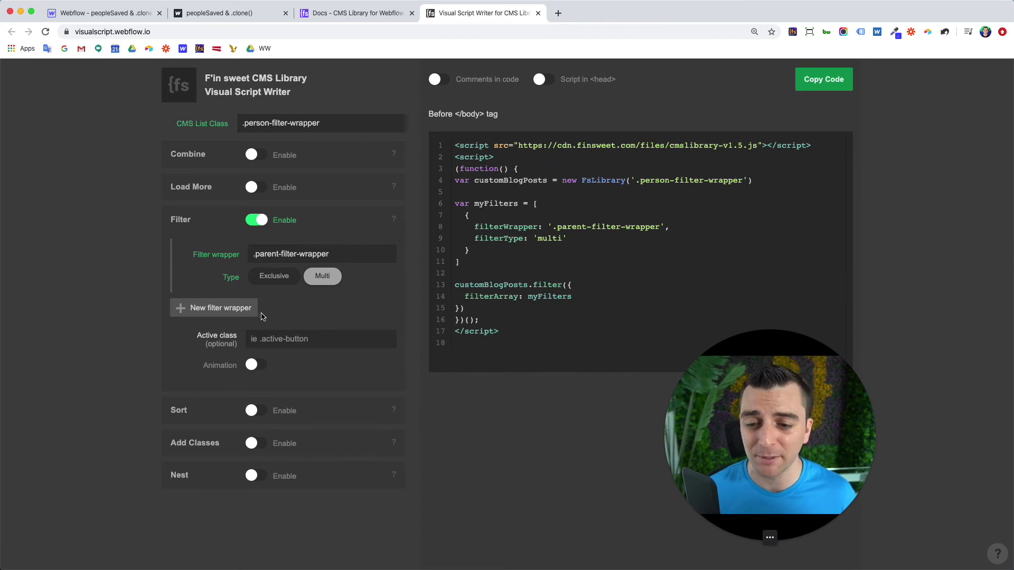
{"action": "left_click", "coordinate": [95, 12]}
- Set the Active class to .move-to-ship copied from Webflow and turn on Animation
{"action": "scroll", "coordinate": [341, 449], "scroll_direction": "down", "scroll_amount": 1}
{"action": "scroll", "coordinate": [342, 446], "scroll_direction": "down", "scroll_amount": 2}
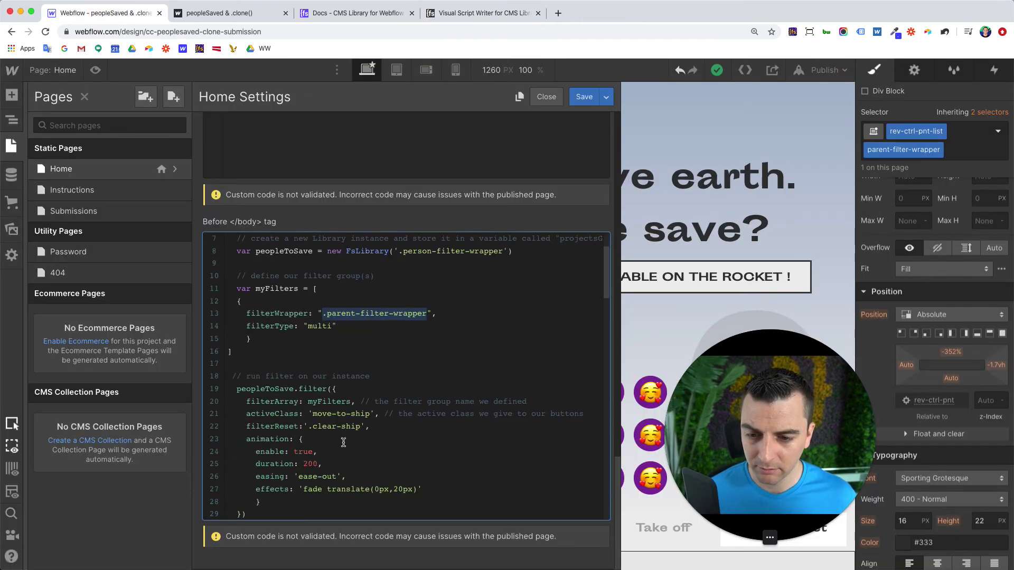
{"action": "left_click_drag", "start_coordinate": [313, 413], "coordinate": [371, 416]}
{"action": "key", "text": "super+c"}
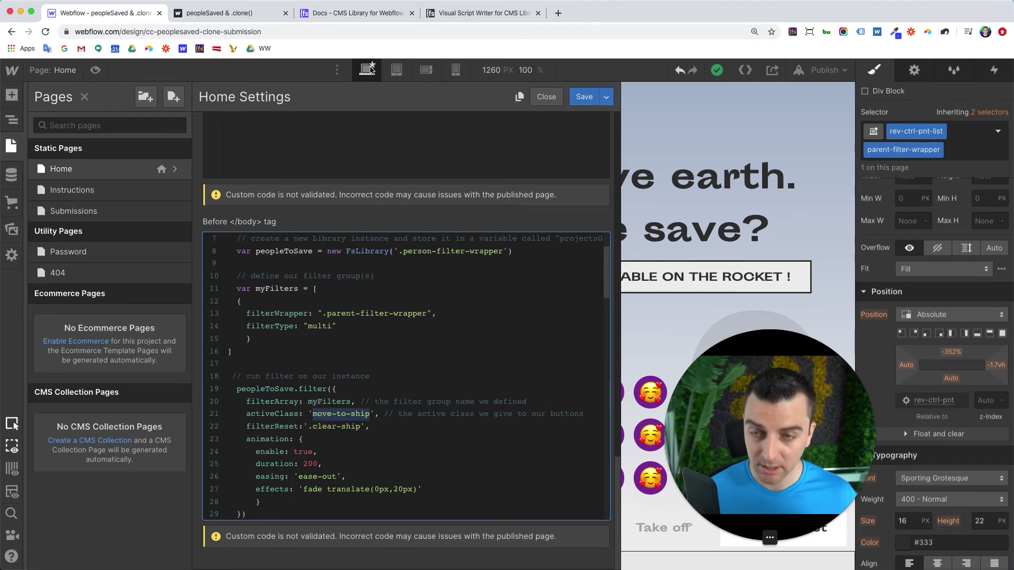
{"action": "left_click", "coordinate": [482, 12]}
{"action": "left_click", "coordinate": [270, 339]}
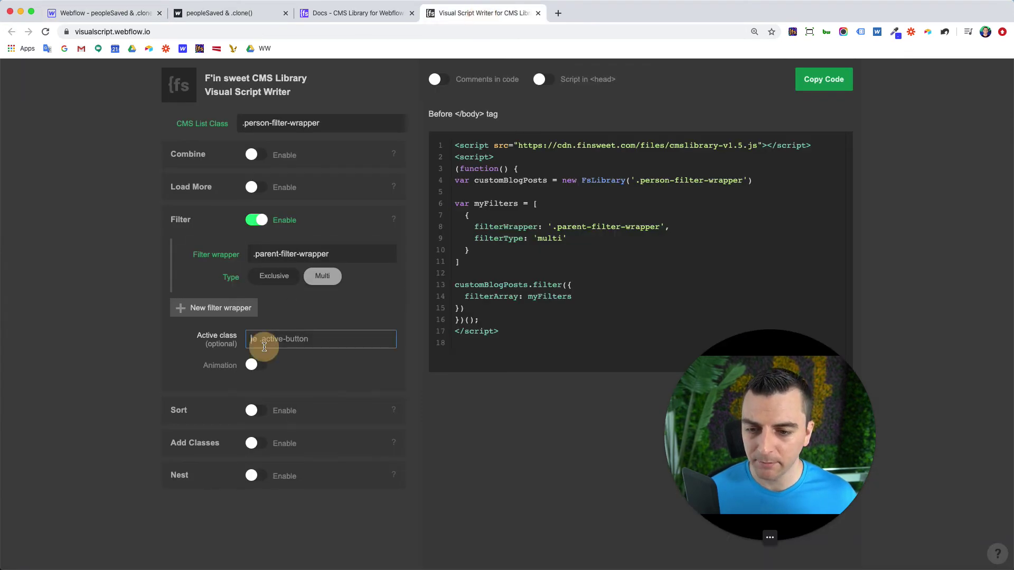
{"action": "type", "text": "."}
{"action": "key", "text": "super+v"}
{"action": "left_click", "coordinate": [256, 364]}
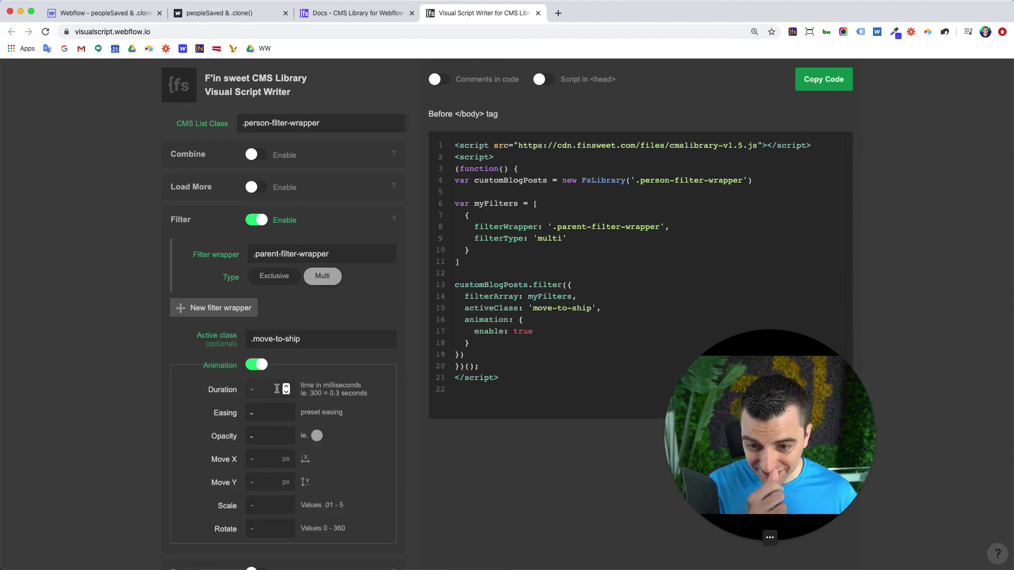
- Give the animation ease easing, an opacity fade and a 20px Move Y
{"action": "left_click", "coordinate": [270, 413]}
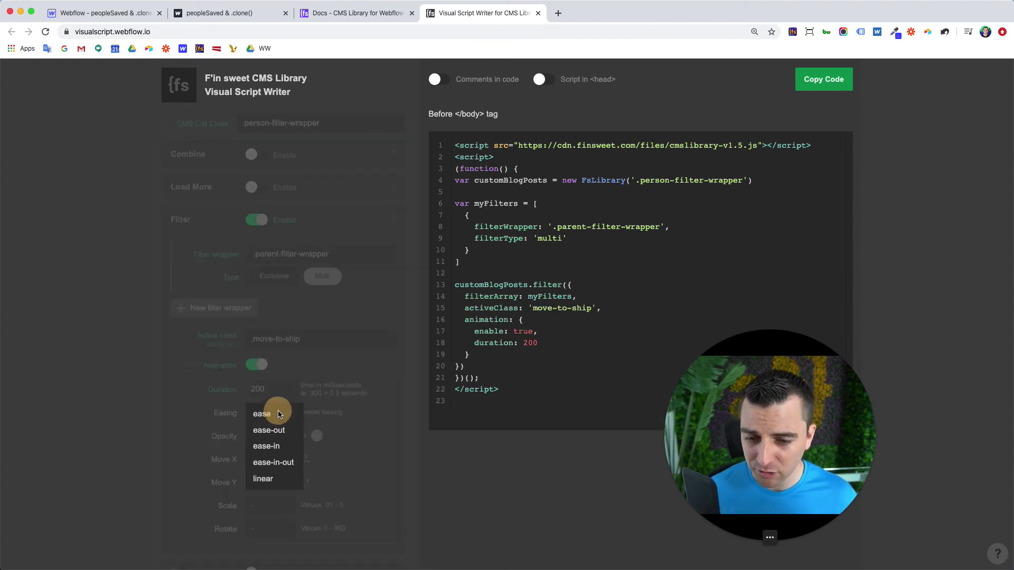
{"action": "left_click", "coordinate": [271, 418]}
{"action": "scroll", "coordinate": [271, 417], "scroll_direction": "down", "scroll_amount": 2}
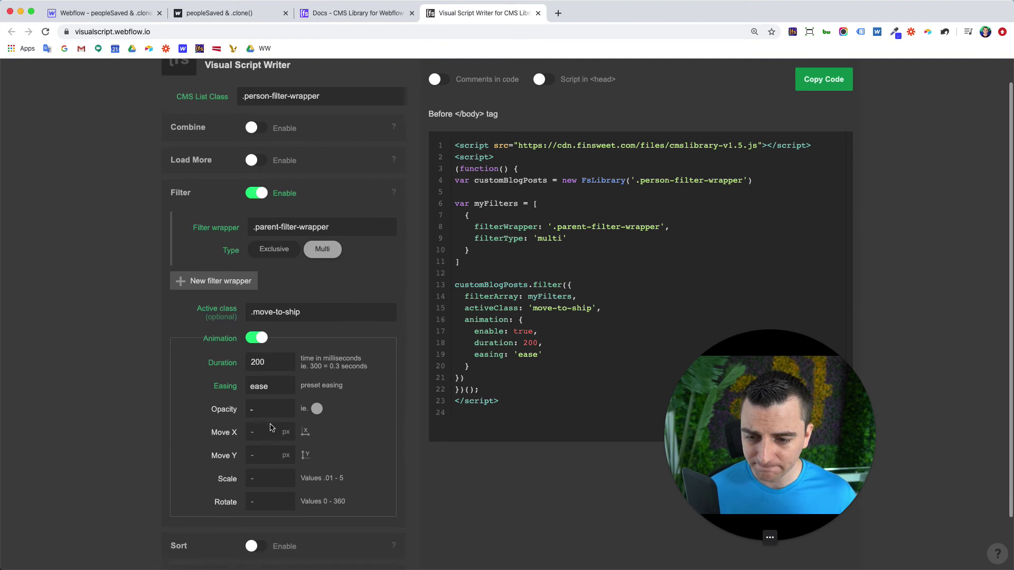
{"action": "left_click", "coordinate": [98, 13]}
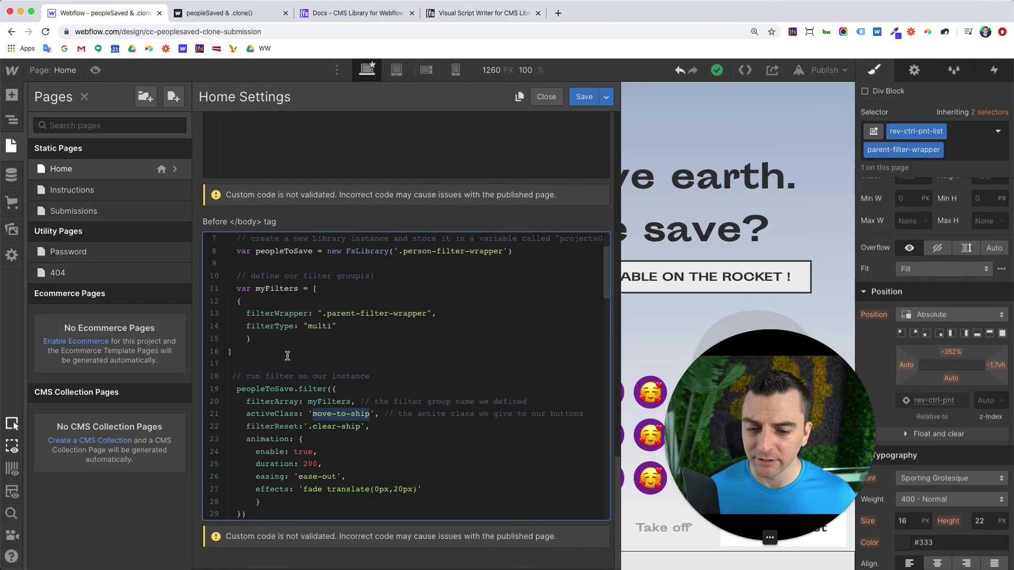
{"action": "scroll", "coordinate": [287, 355], "scroll_direction": "down", "scroll_amount": 2}
{"action": "scroll", "coordinate": [287, 356], "scroll_direction": "down", "scroll_amount": 2}
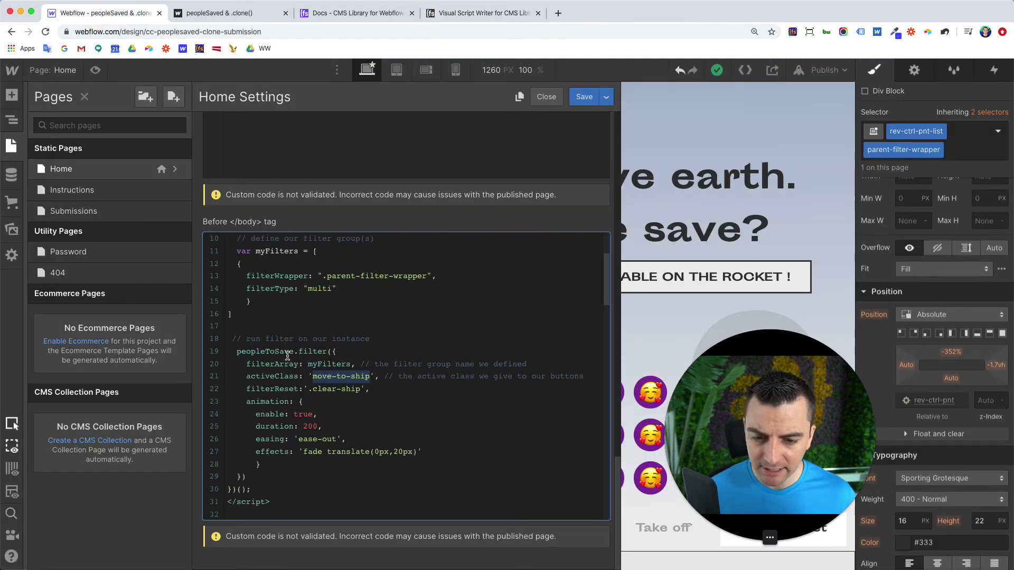
{"action": "left_click", "coordinate": [469, 14]}
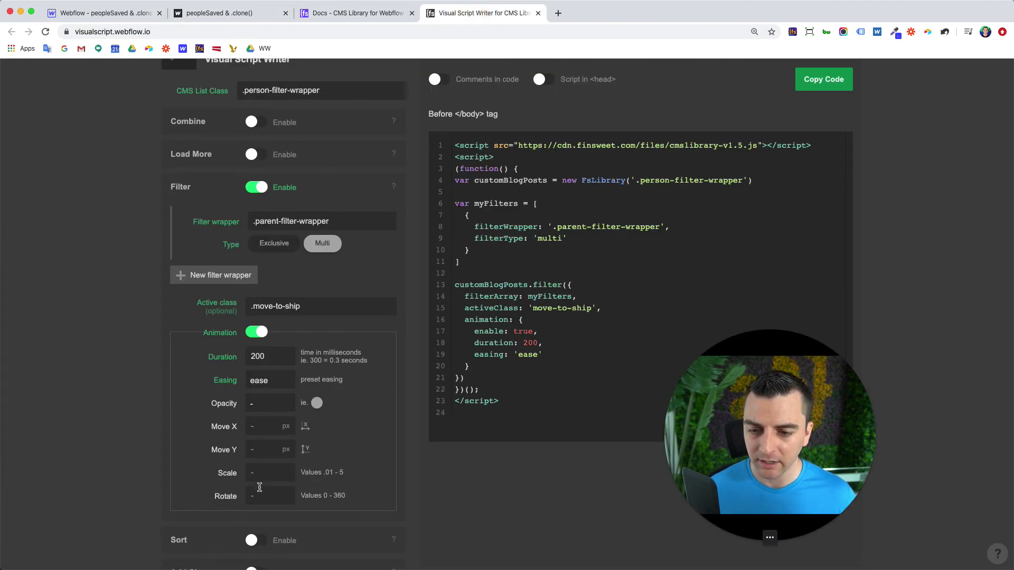
{"action": "left_click", "coordinate": [278, 404]}
{"action": "left_click", "coordinate": [280, 402]}
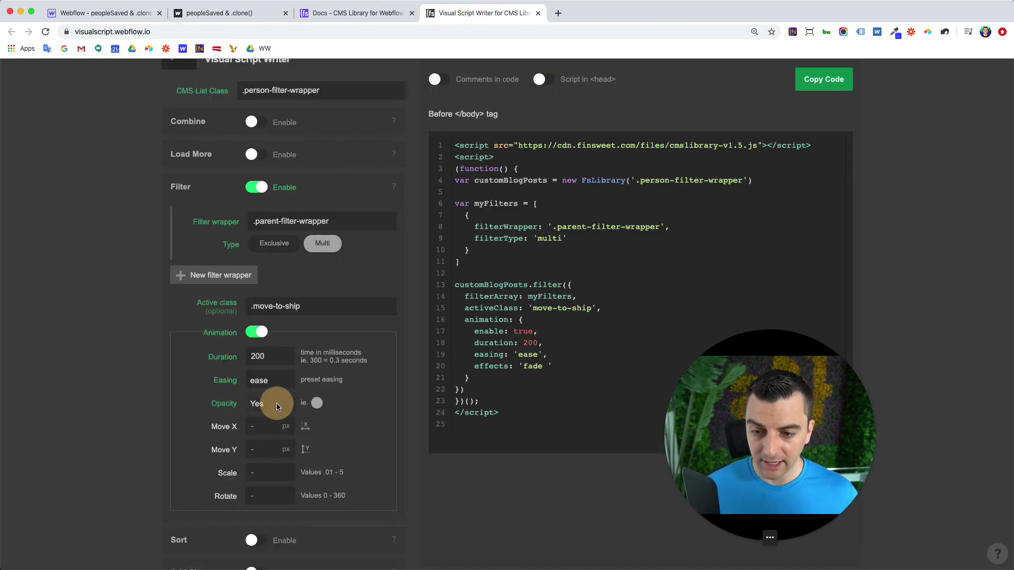
{"action": "left_click", "coordinate": [256, 451]}
{"action": "type", "text": "20px"}
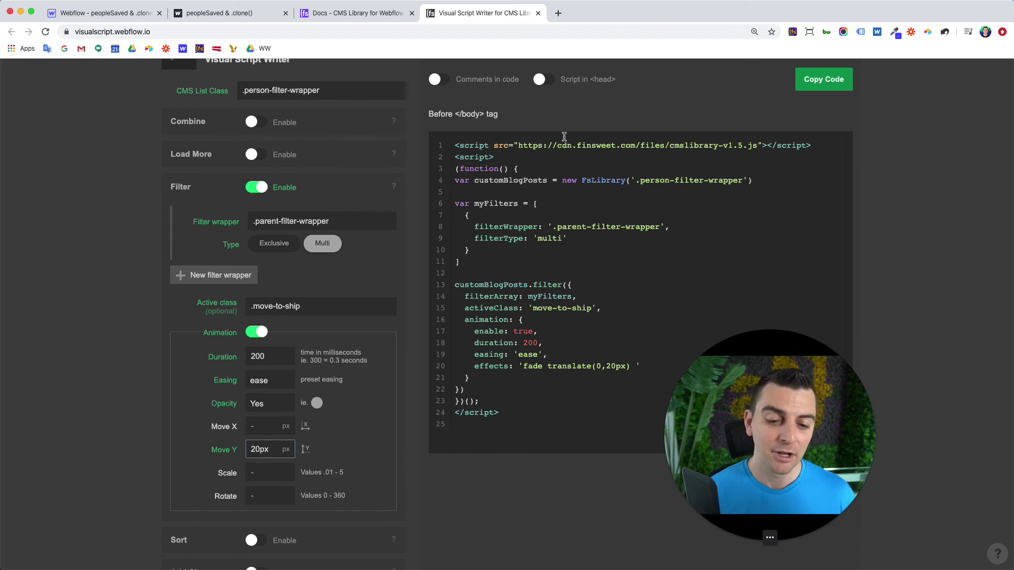
- Save and close the Home Settings custom code in Webflow
{"action": "left_click", "coordinate": [136, 13]}
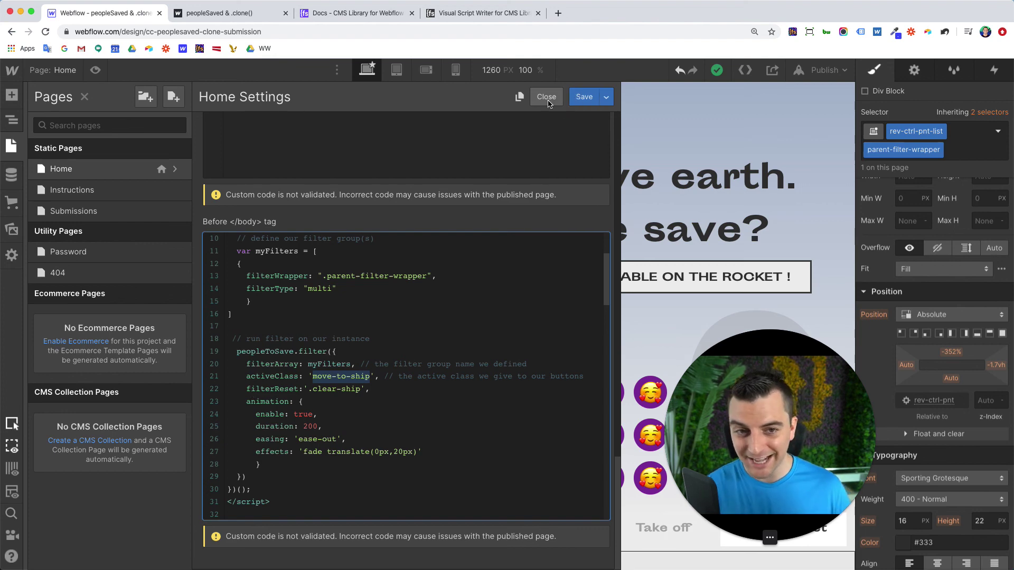
{"action": "left_click", "coordinate": [578, 101]}
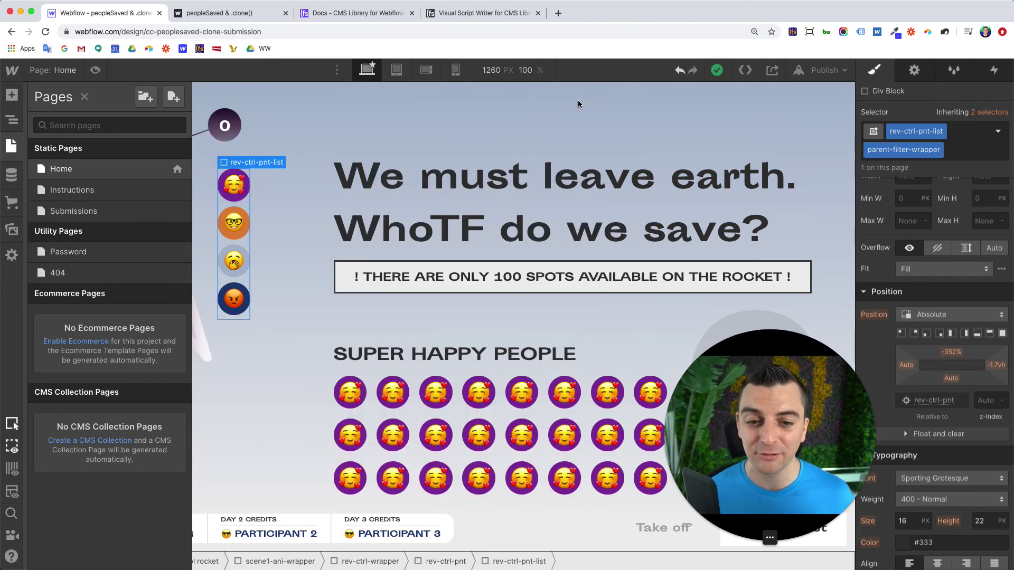